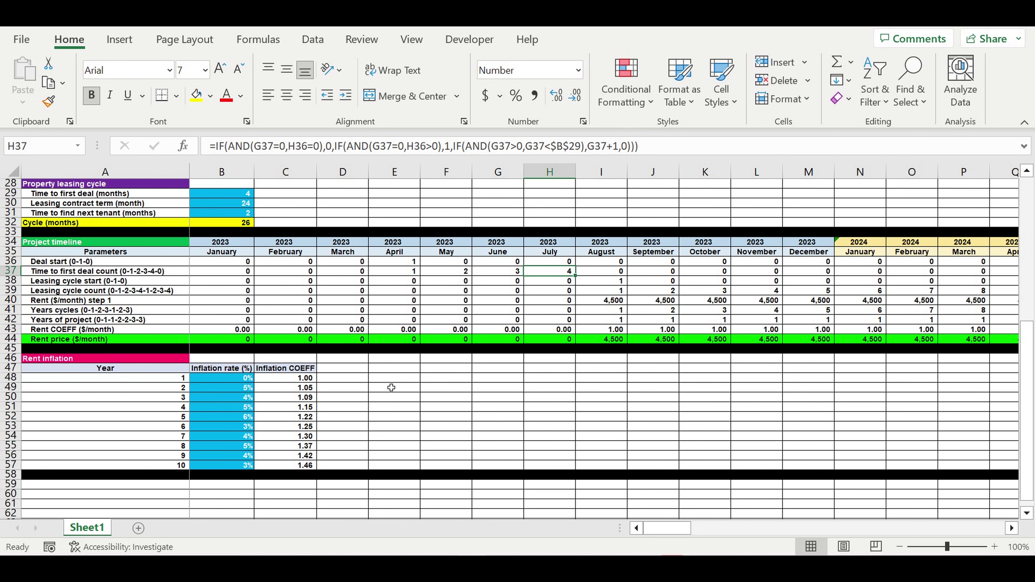
Step: Examine the project years list in A1:A10 and the blue input cells from the house price through the leasing cycle
scroll(390, 387, "up", 9)
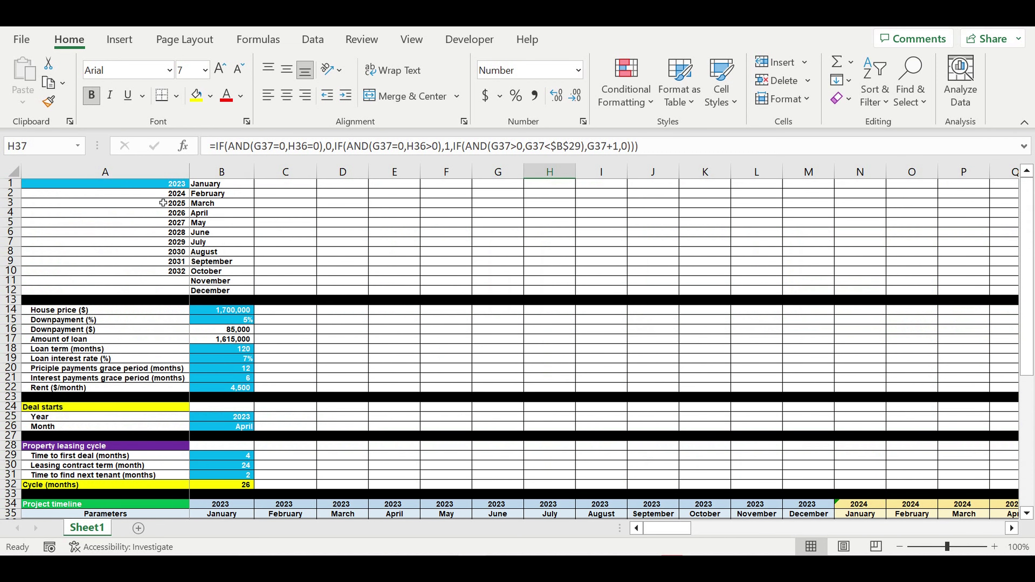
left_click(148, 187)
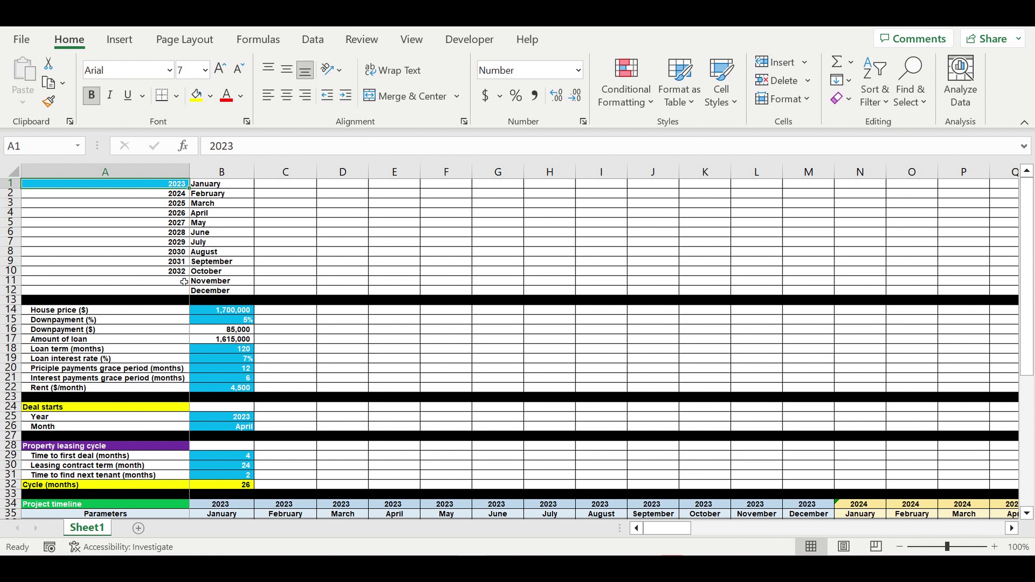
left_click_drag(226, 312, 221, 450)
scroll(300, 448, "down", 1)
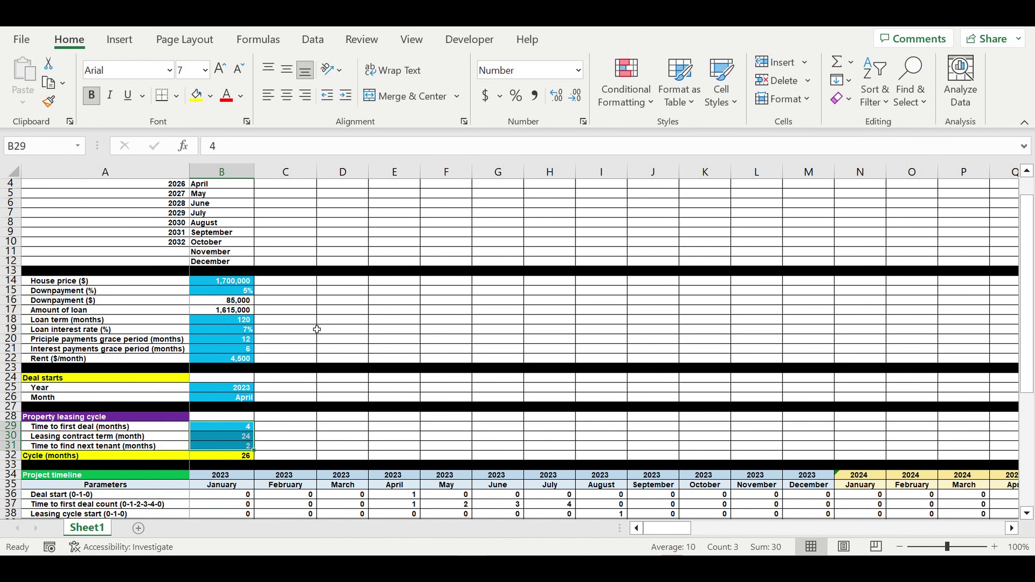
scroll(282, 275, "up", 1)
left_click_drag(163, 186, 145, 277)
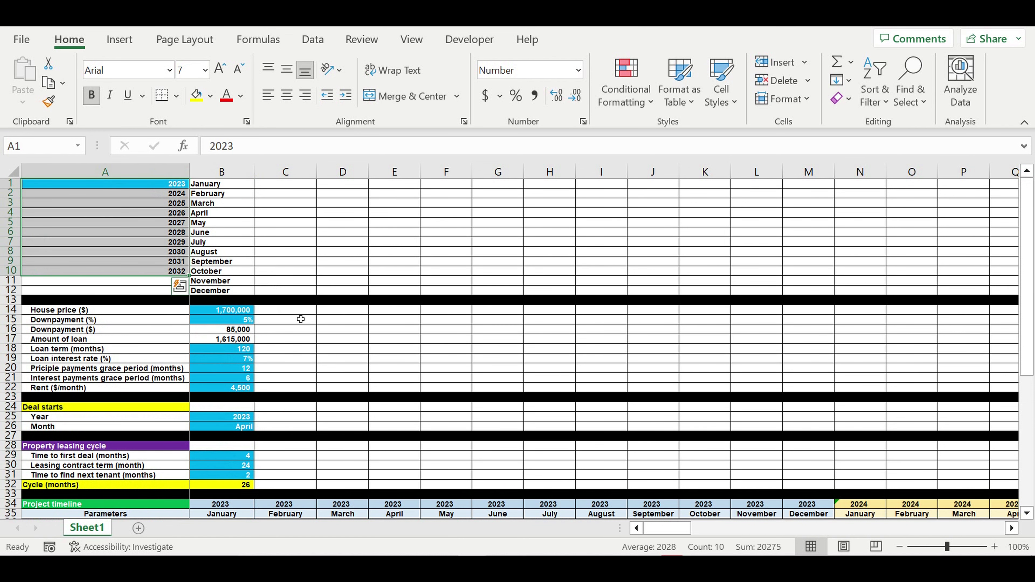
Step: Review the house price, downpayment percentage, loan term, interest rate, grace periods and monthly rent inputs
left_click(219, 312)
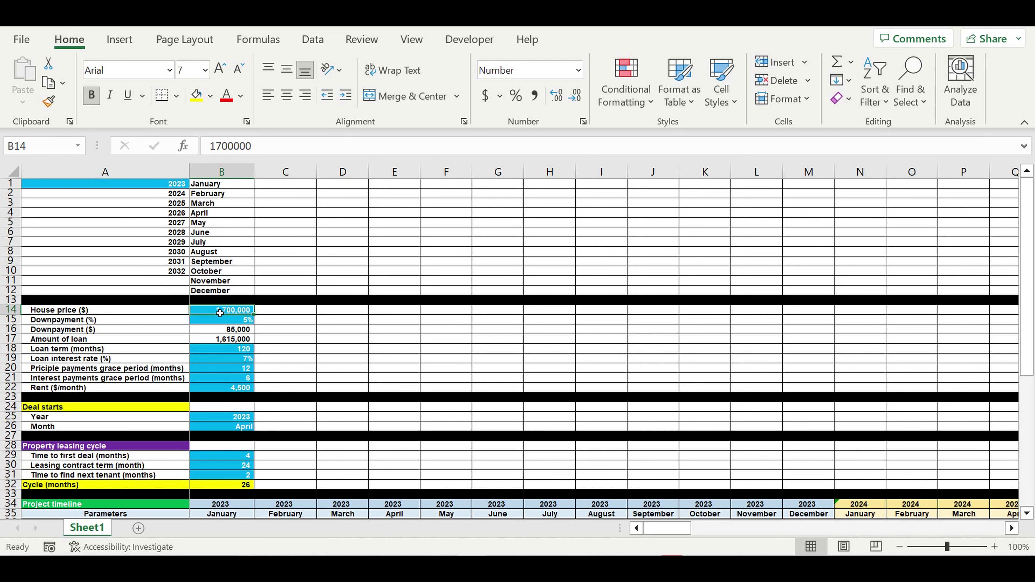
left_click(224, 323)
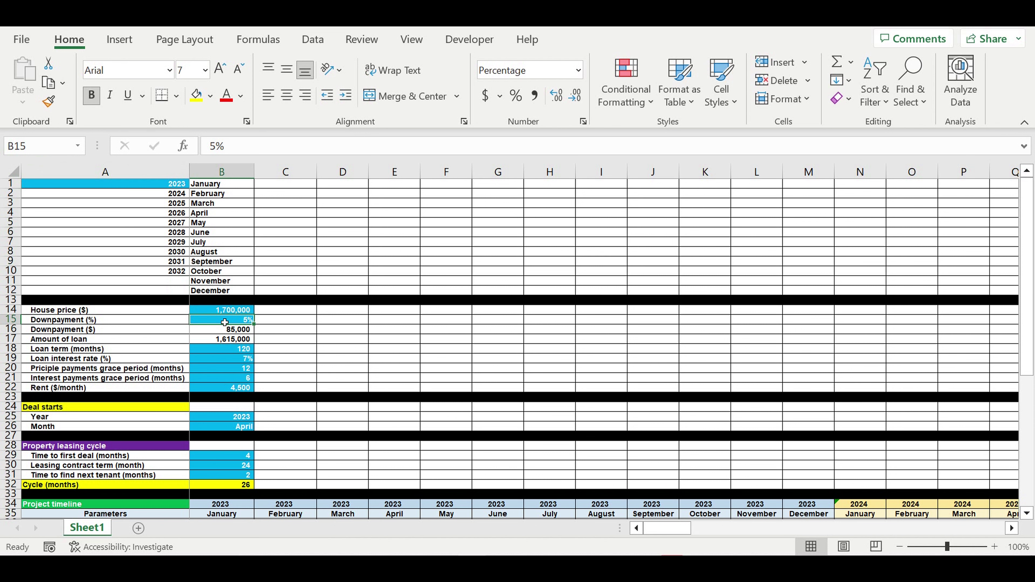
left_click(220, 352)
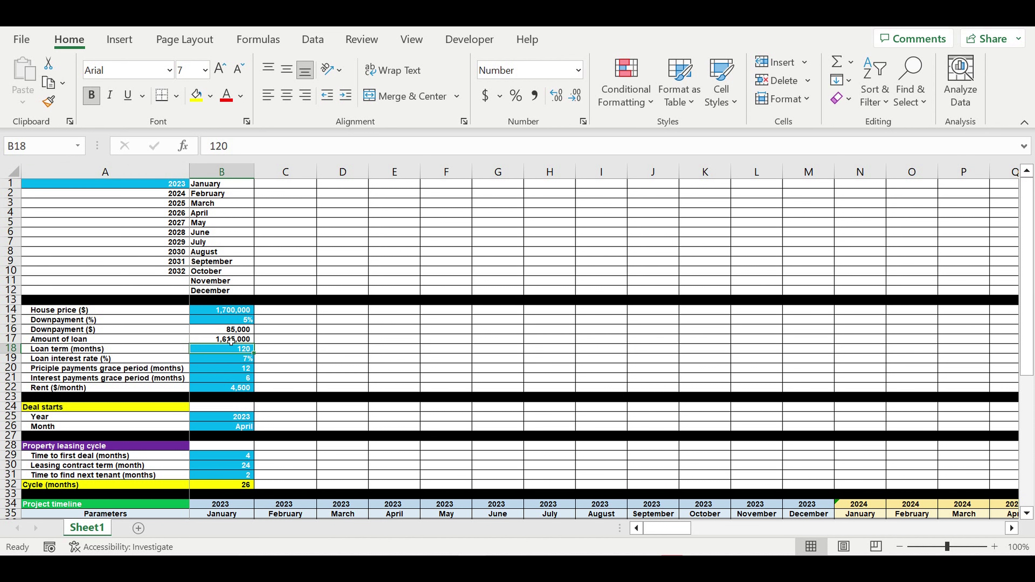
left_click(224, 363)
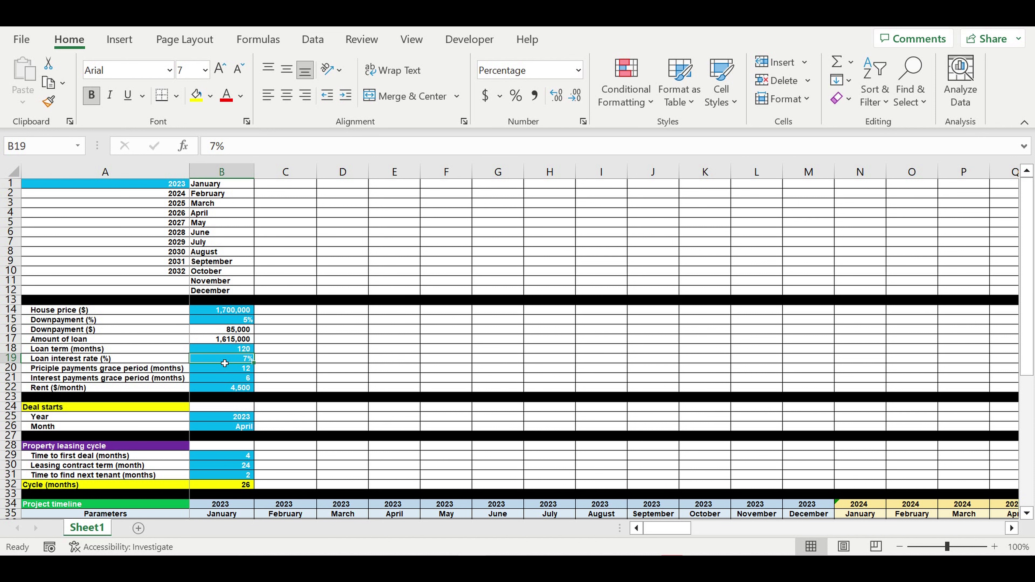
left_click_drag(230, 369, 229, 377)
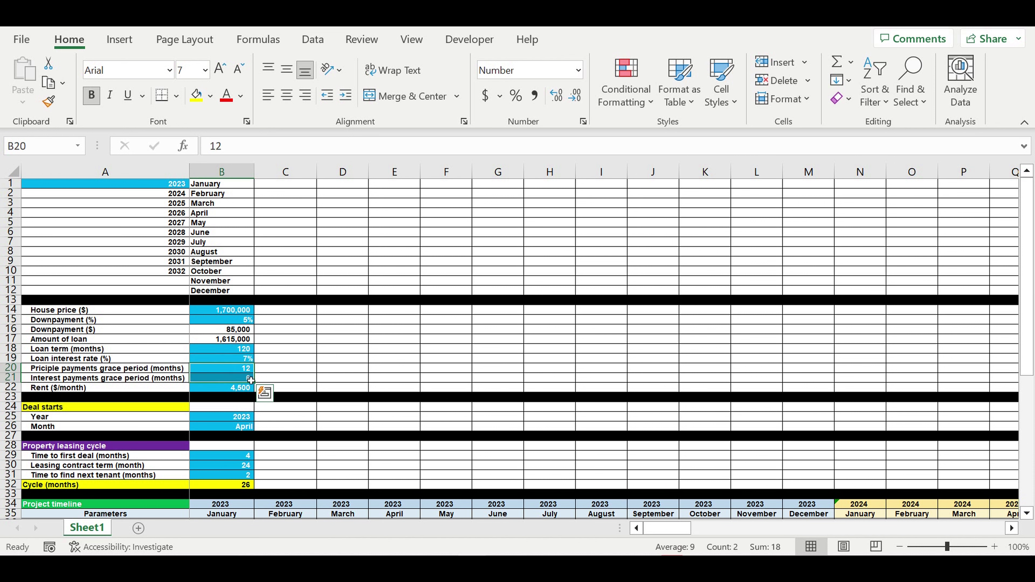
left_click(88, 369)
left_click(66, 380)
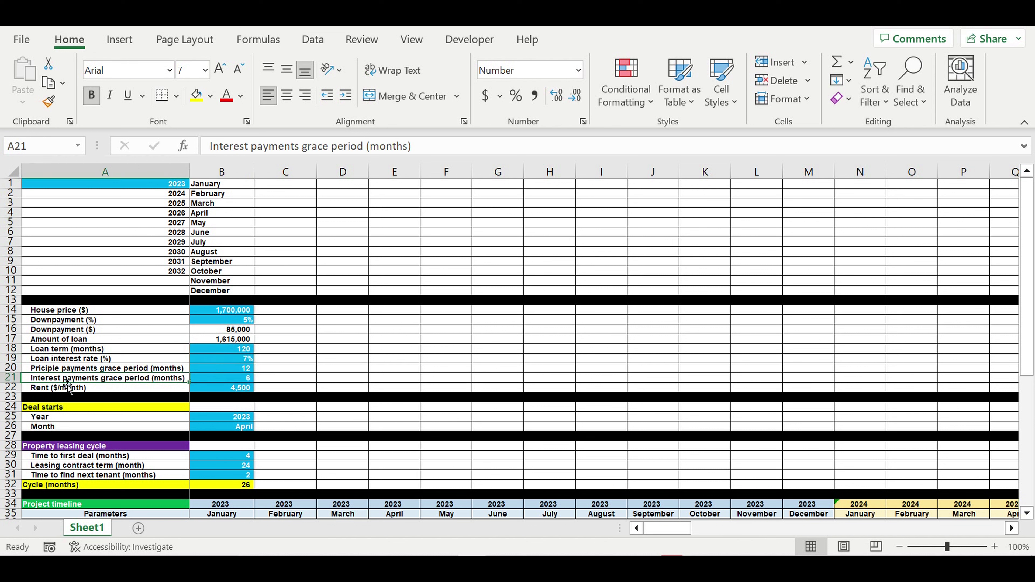
left_click(244, 390)
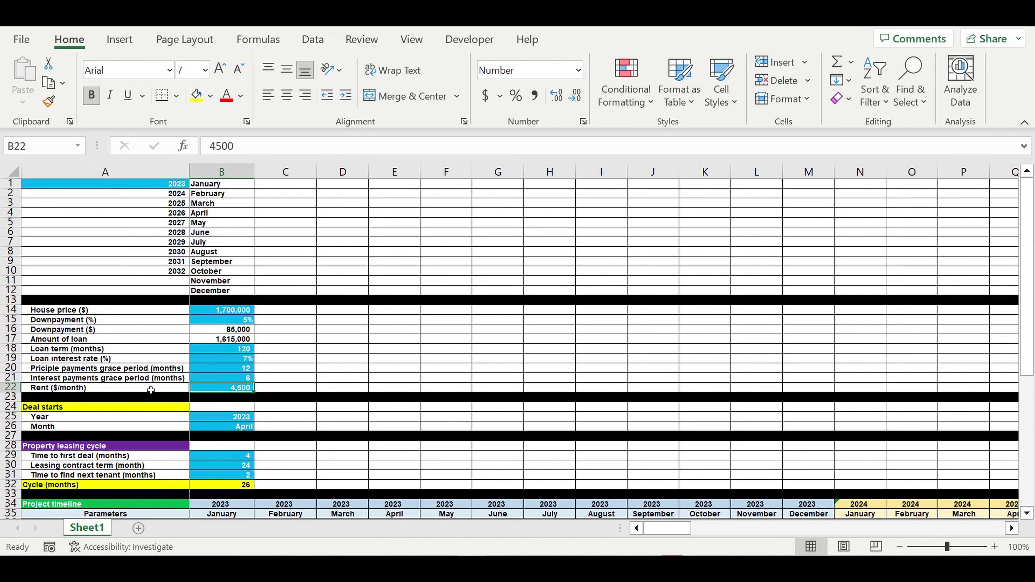
left_click(51, 313)
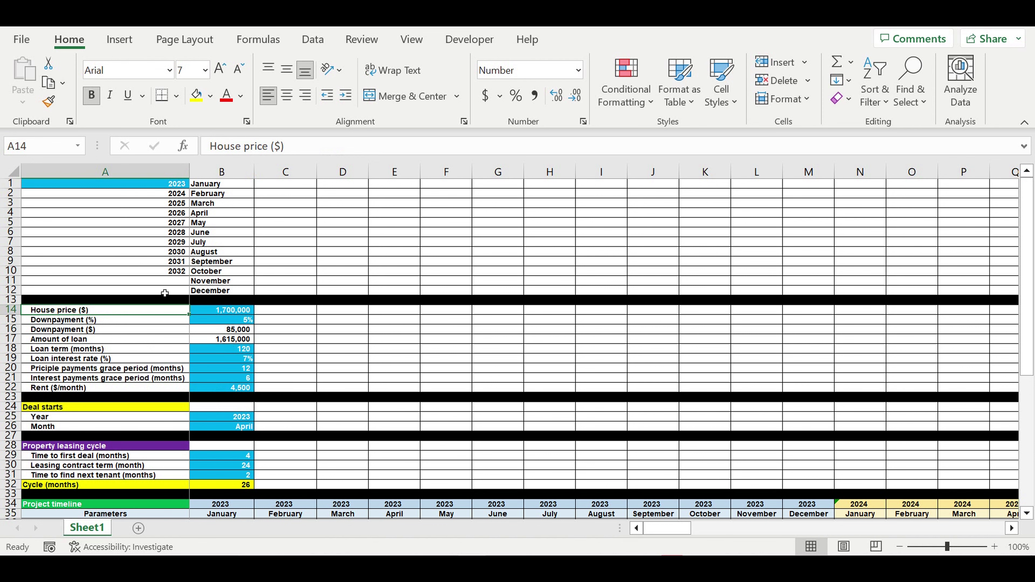
Step: Examine the deal start year and month inputs and the timeline's matching deal start and first rent cells
scroll(265, 375, "down", 1)
scroll(265, 367, "down", 1)
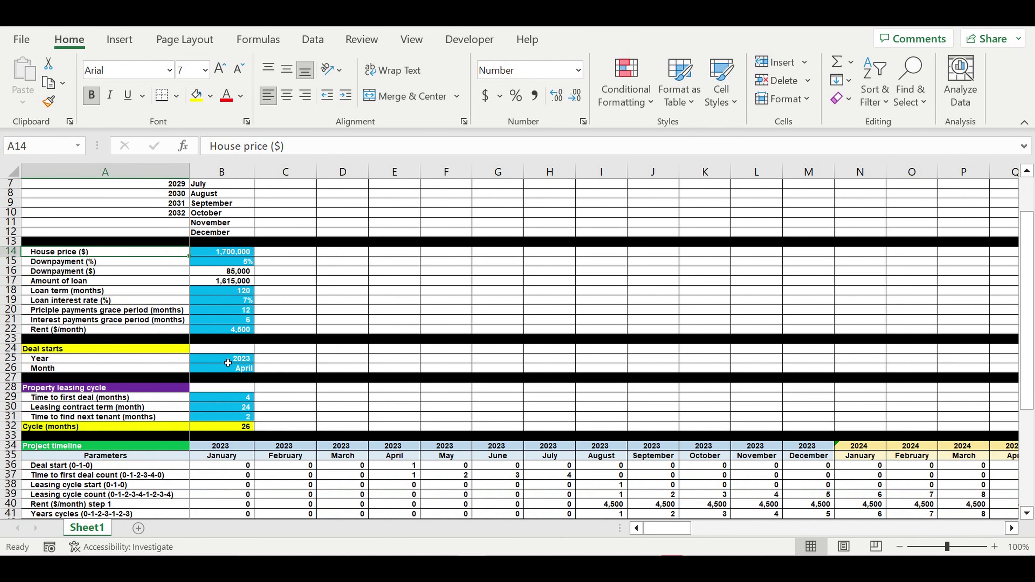
left_click(227, 358)
left_click_drag(227, 366, 228, 368)
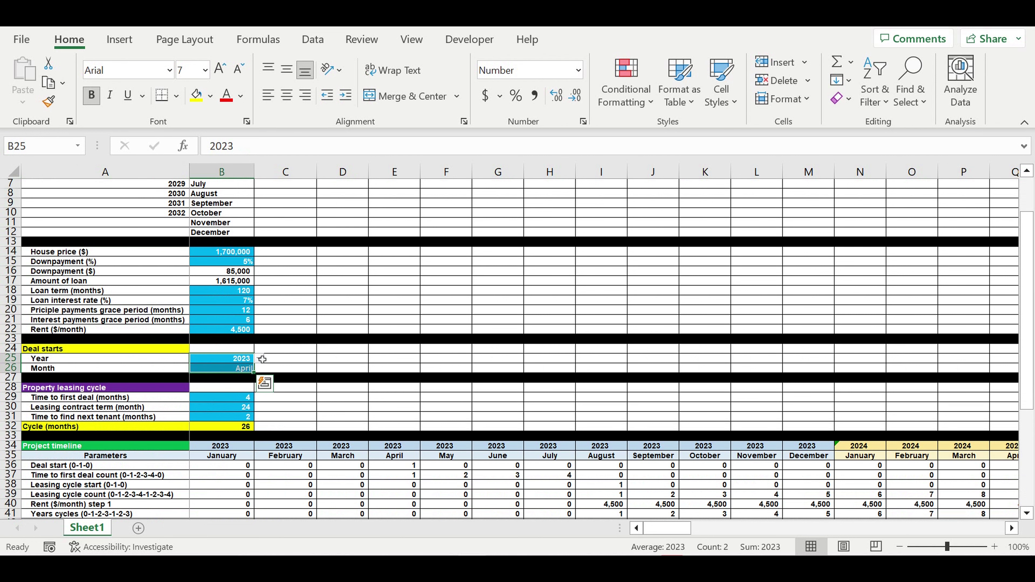
scroll(262, 359, "down", 2)
left_click(617, 448)
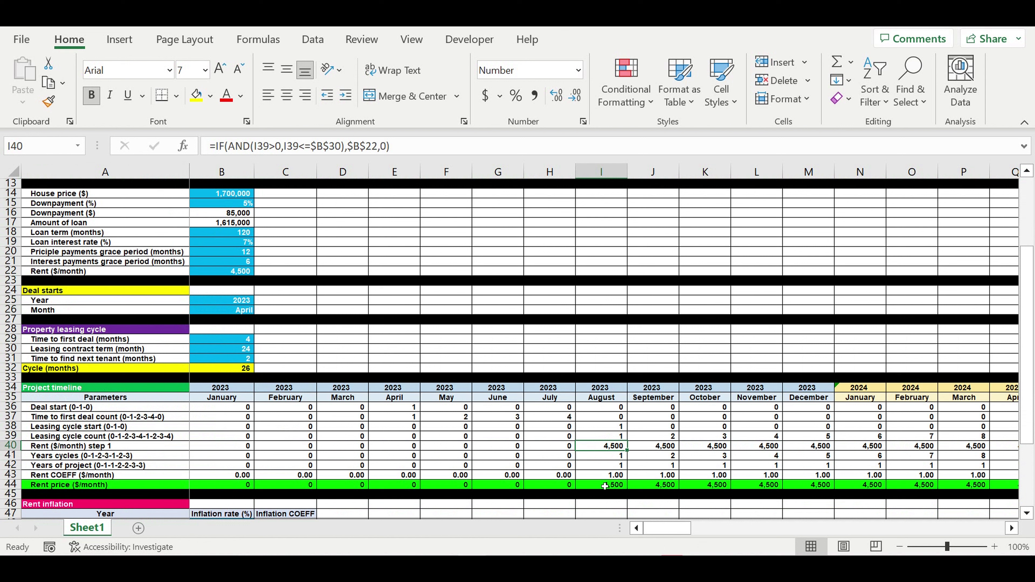
left_click(405, 410)
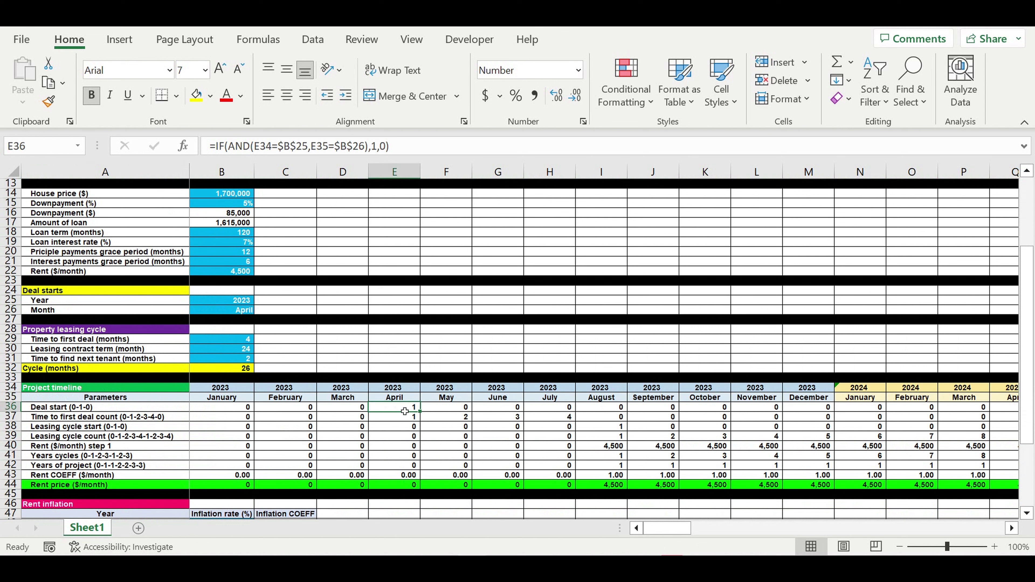
Step: Set the deal start month to July and check the first rent months in the project timeline
left_click(243, 300)
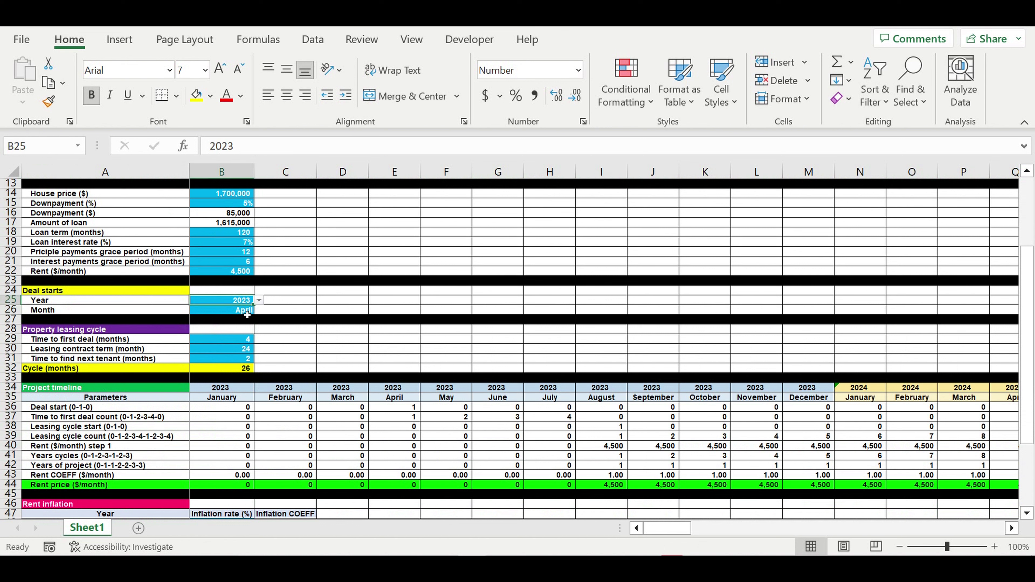
left_click(247, 313)
left_click(259, 310)
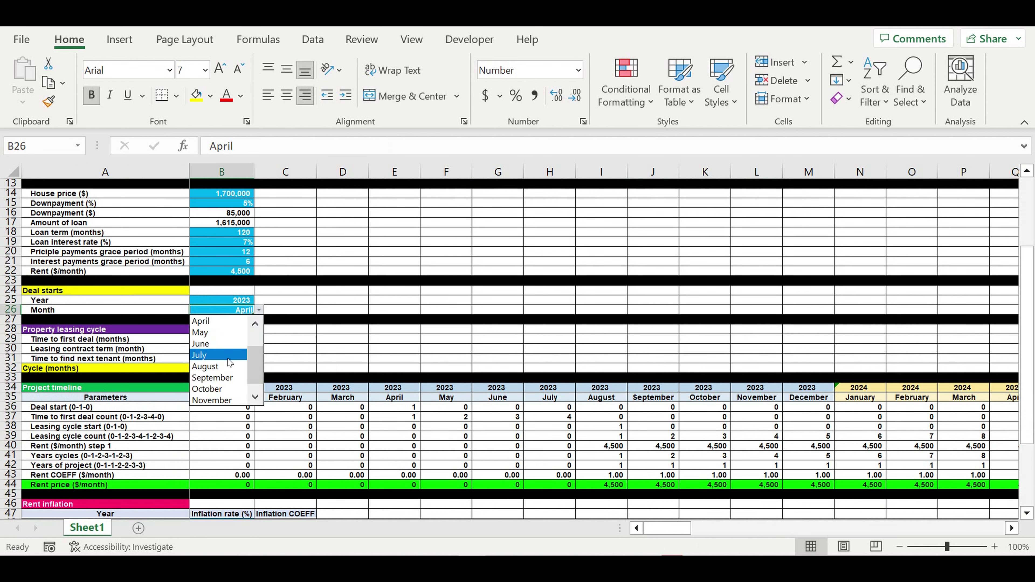
left_click(220, 355)
left_click(787, 466)
left_click_drag(762, 446, 914, 447)
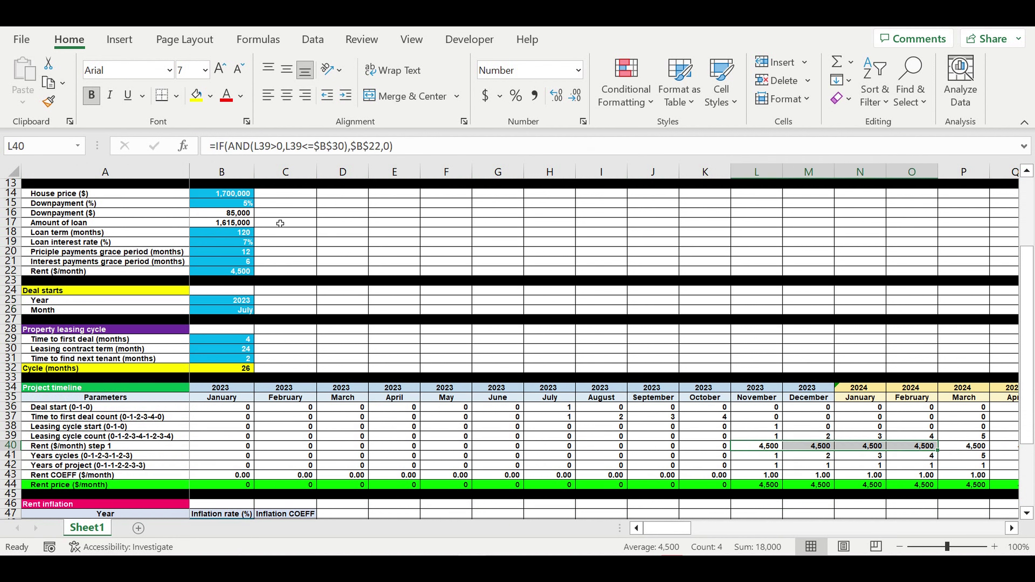
Step: Set the deal start month back to April
left_click(237, 311)
left_click(259, 310)
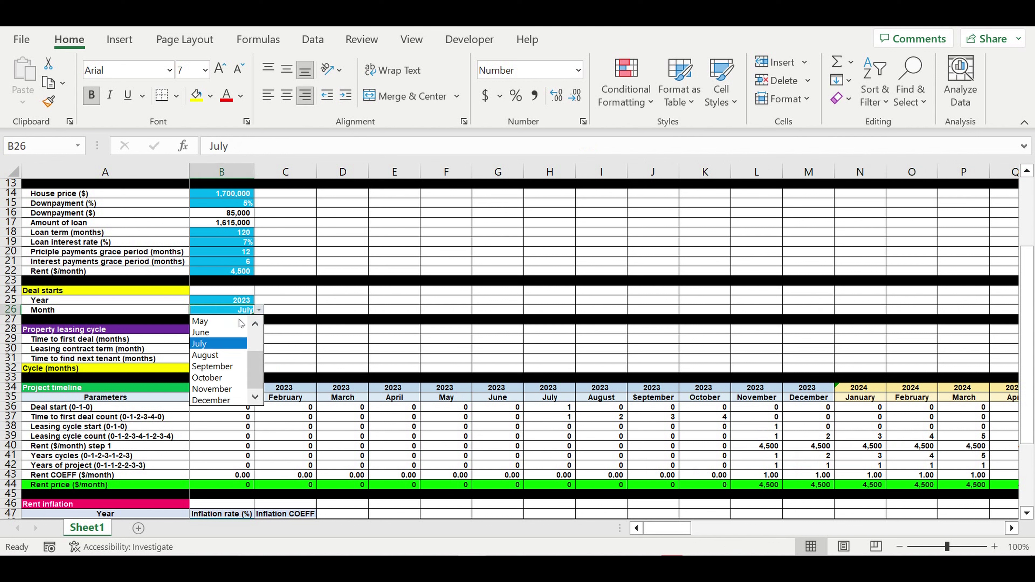
scroll(242, 332, "up", 2)
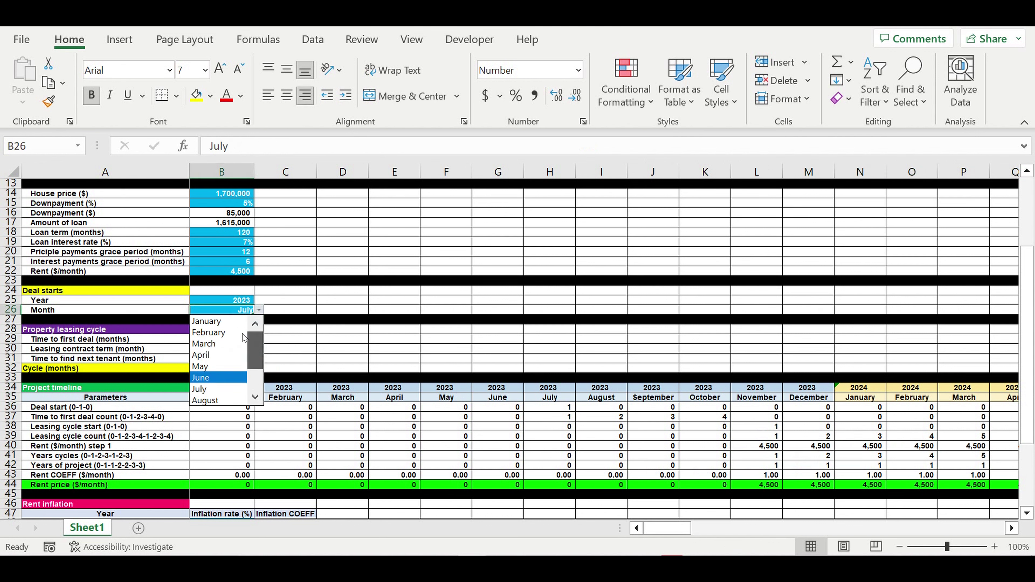
left_click(204, 355)
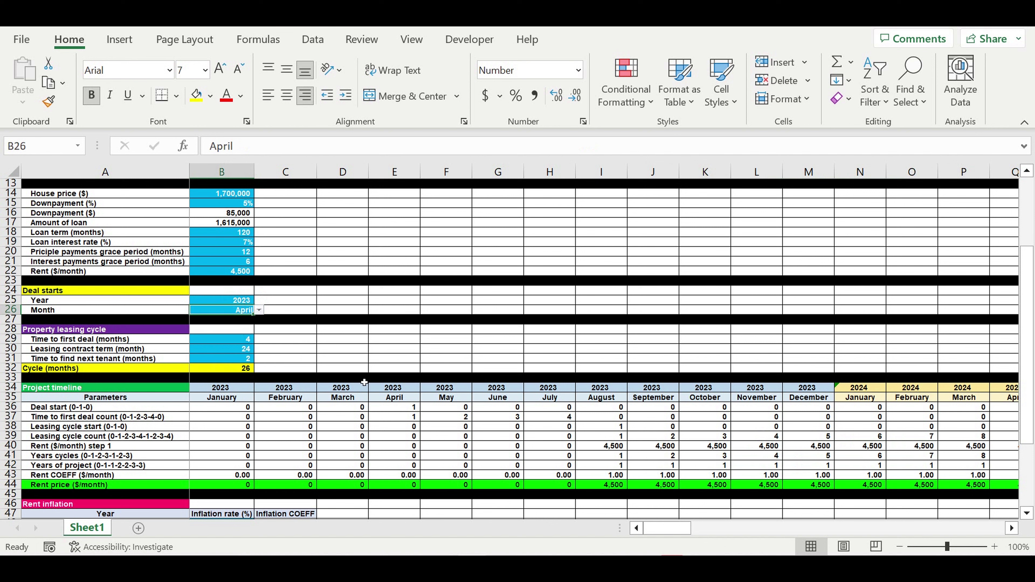
Step: Review the timeline's rent coefficient and deal start formulas, and the three property leasing cycle inputs
left_click(620, 476)
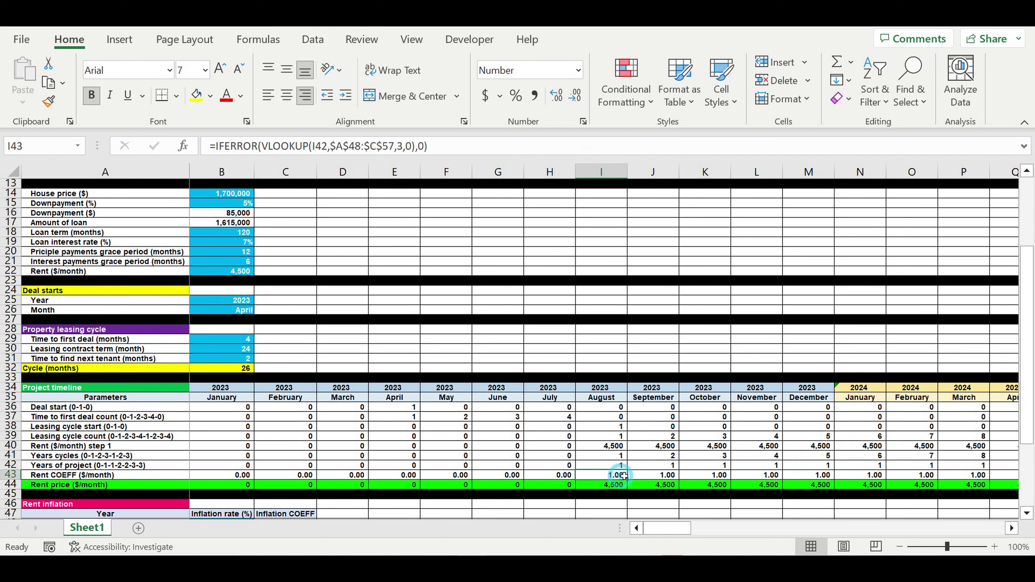
left_click(394, 407)
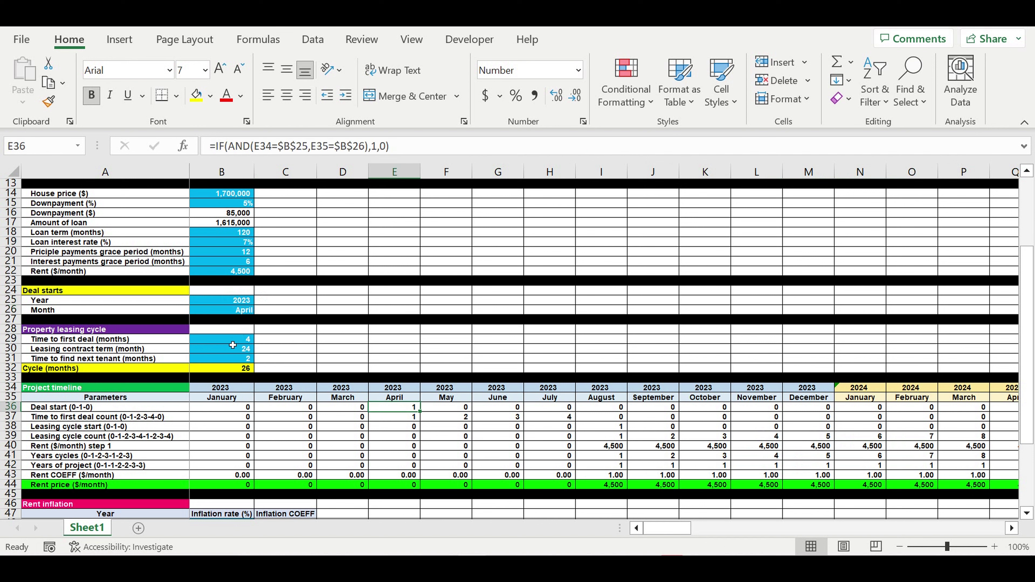
left_click_drag(232, 339, 234, 359)
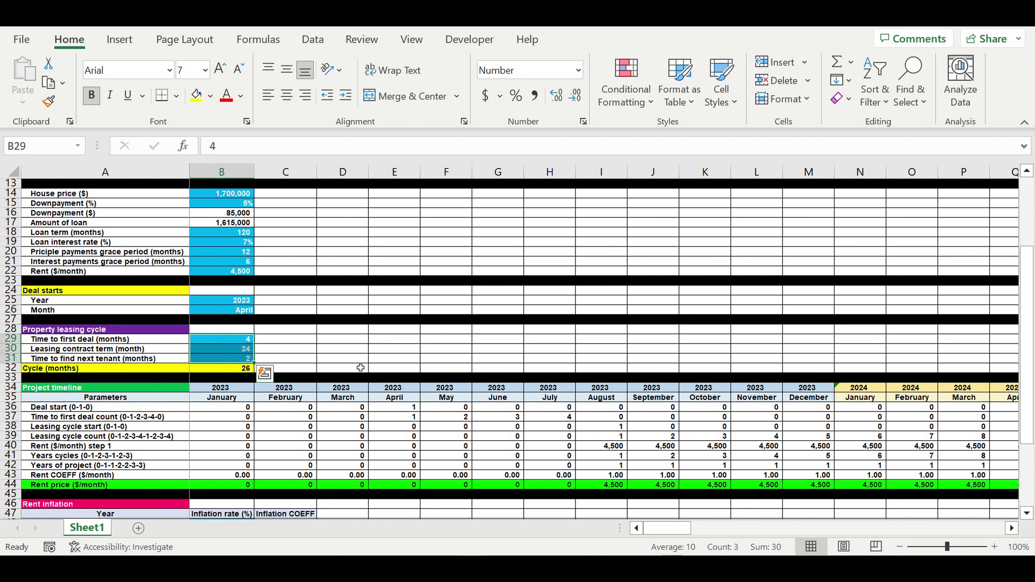
left_click(241, 341)
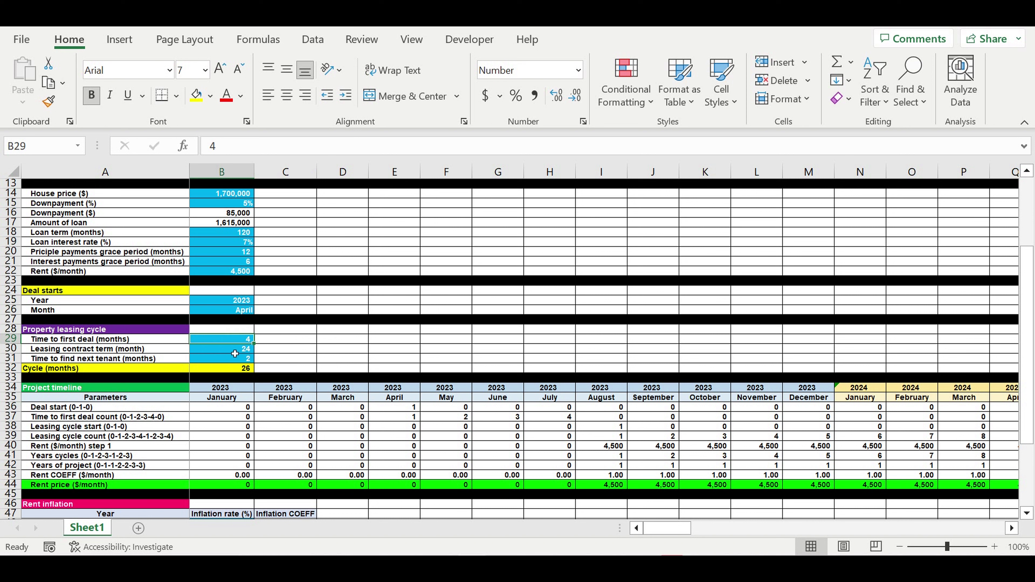
left_click(234, 353)
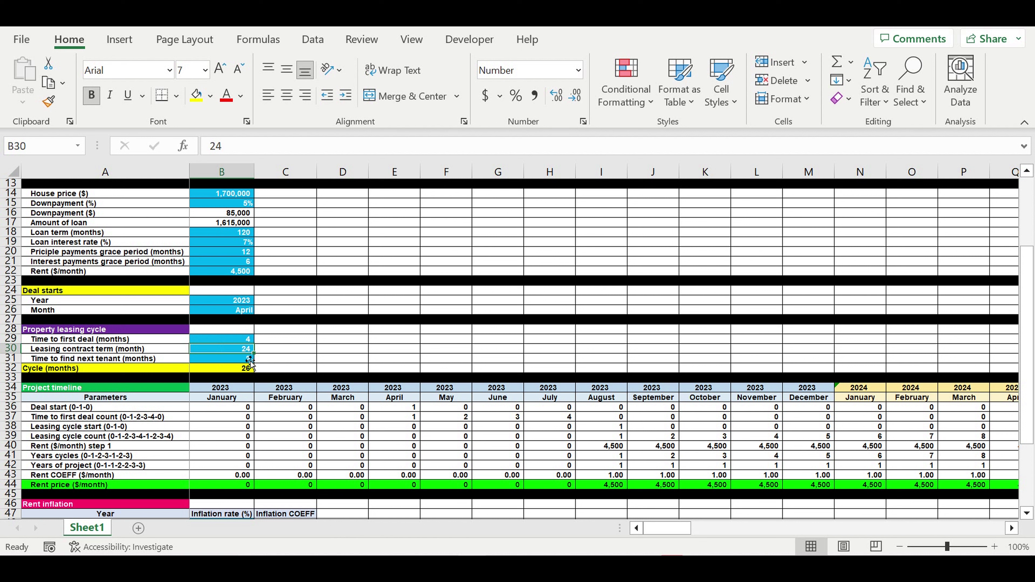
left_click(226, 363)
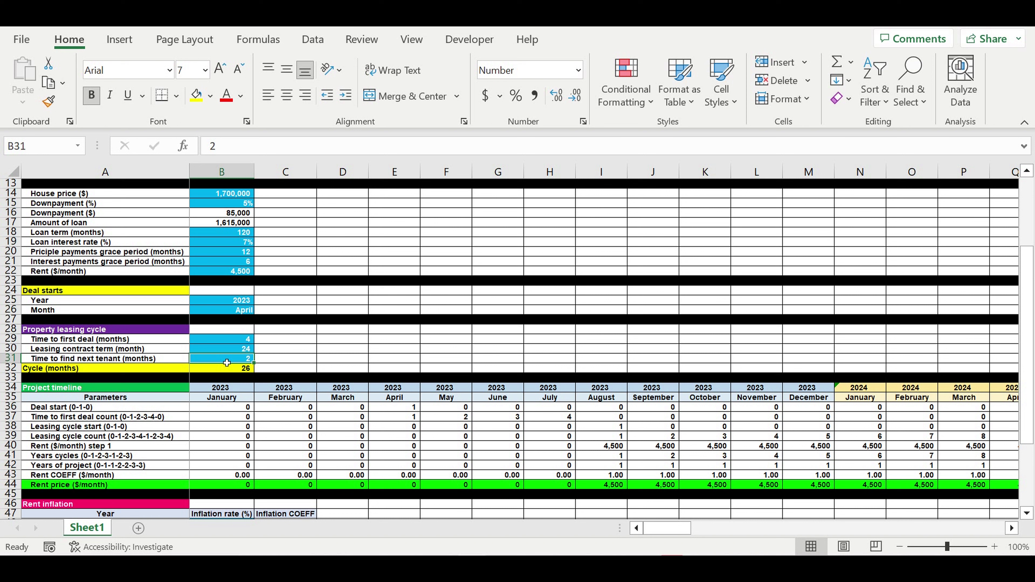
Step: Examine the step 1 rent row through 2025, comparing the end of the first lease, the vacant months and the next lease's start
left_click(1016, 529)
left_click(1016, 529)
left_click(1016, 529)
left_click(1016, 529)
left_click(1016, 529)
left_click(1016, 529)
left_click(1015, 529)
left_click_drag(694, 530, 714, 529)
left_click_drag(715, 448, 817, 447)
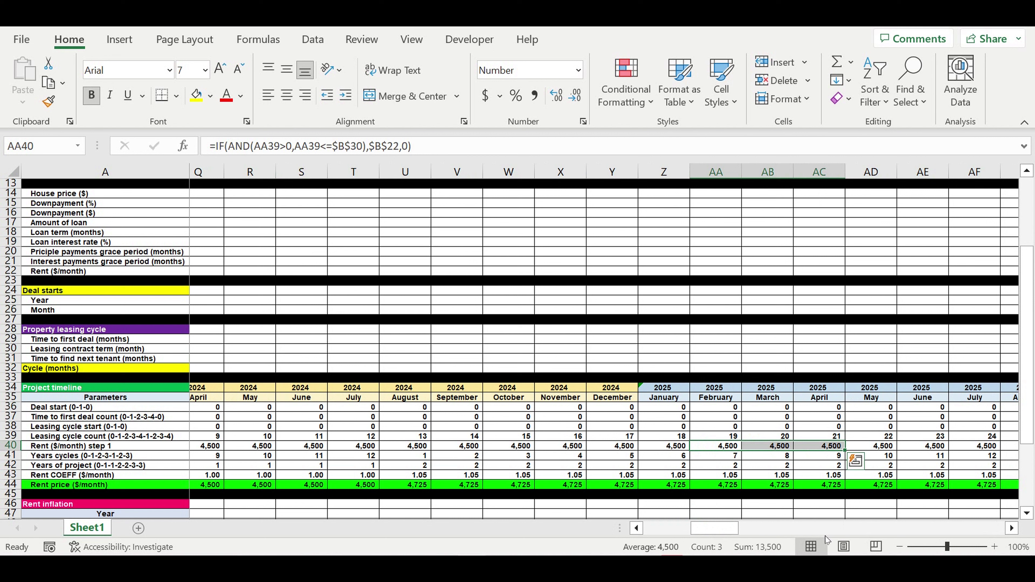
left_click_drag(726, 529, 738, 528)
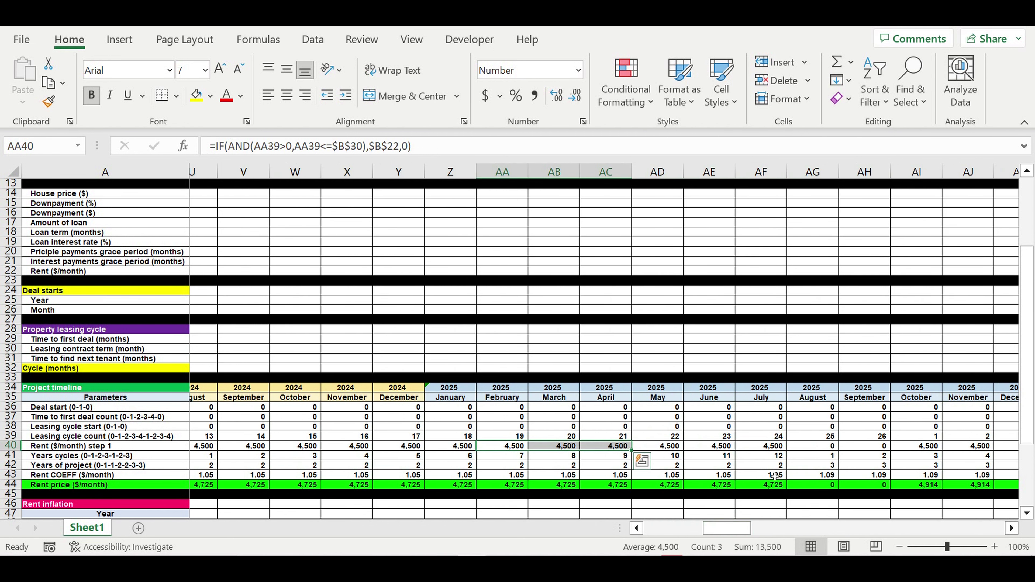
left_click_drag(824, 448, 855, 450)
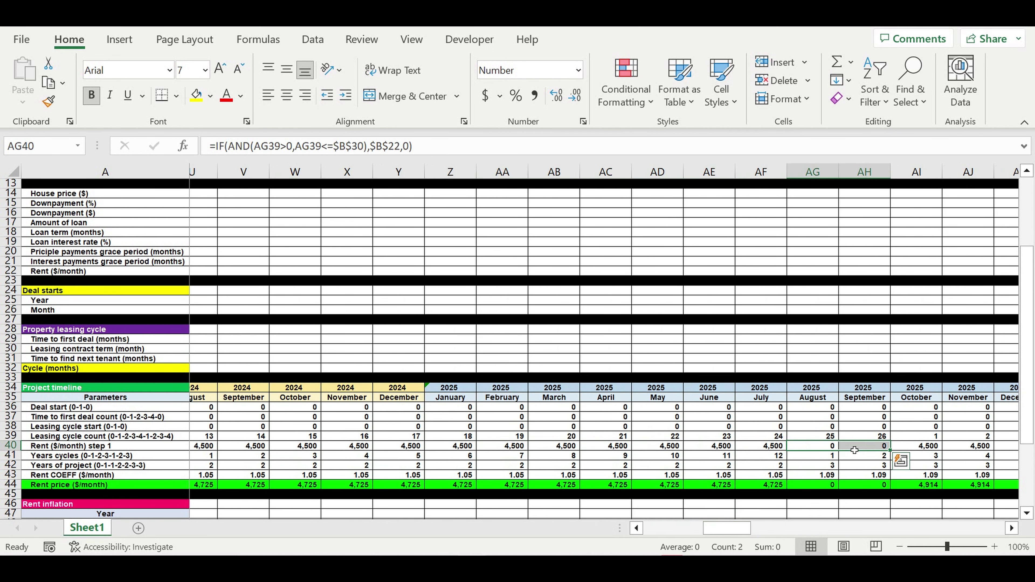
left_click(765, 450)
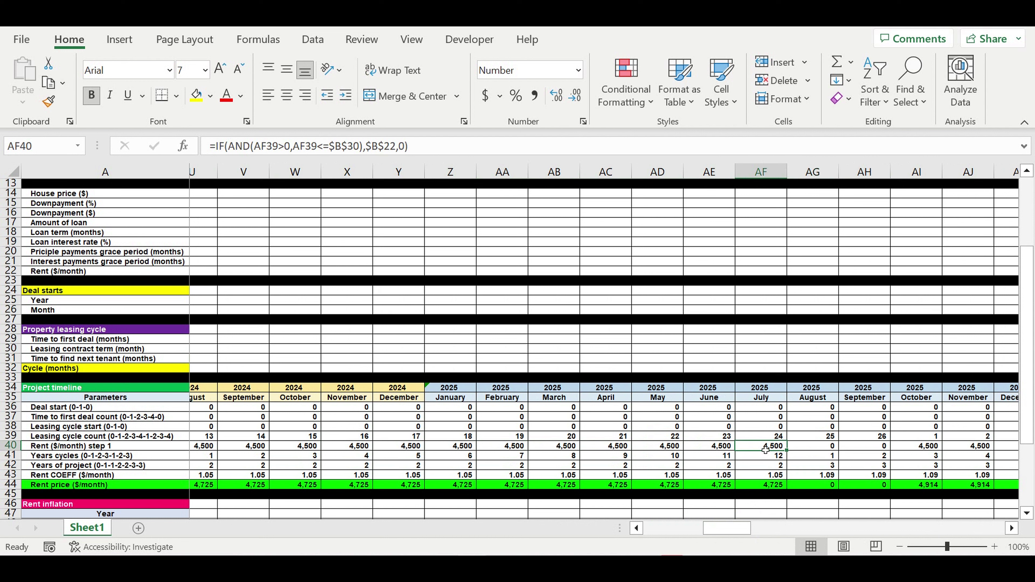
left_click(921, 448)
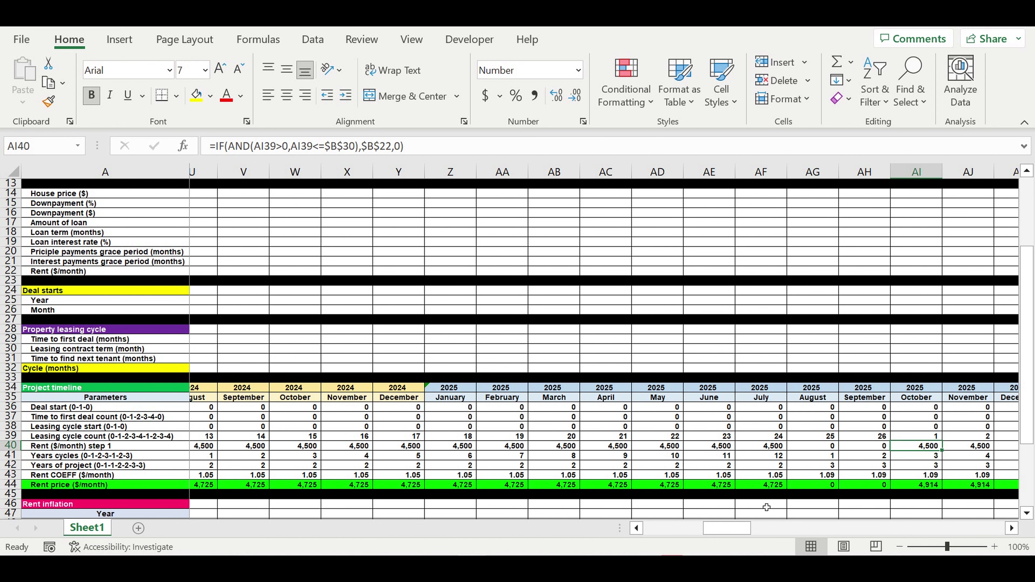
left_click_drag(733, 529, 615, 529)
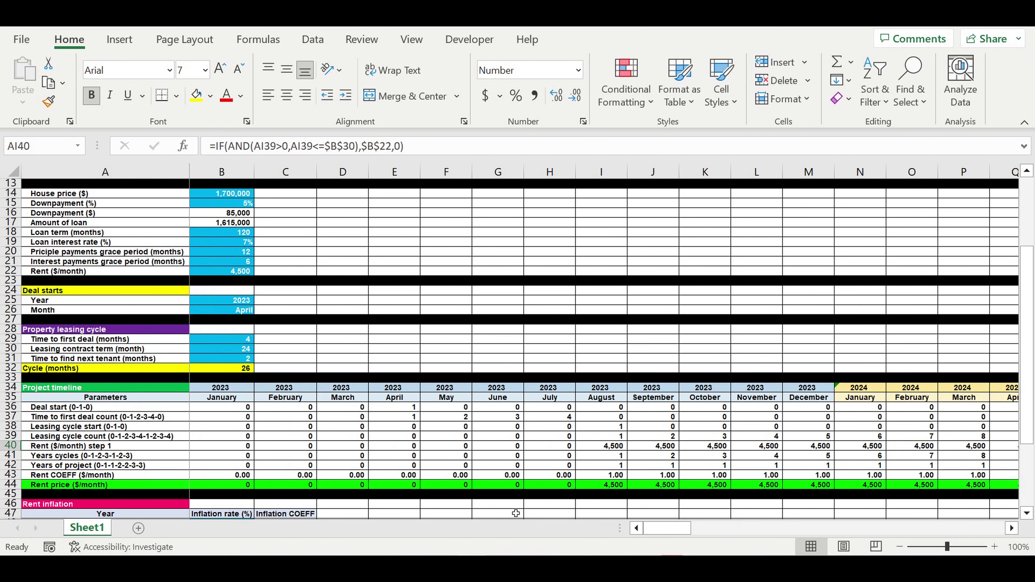
Step: Review the ten yearly rates in the rent inflation table and the inflation coefficient formula for year 5
scroll(319, 414, "down", 1)
scroll(318, 414, "down", 4)
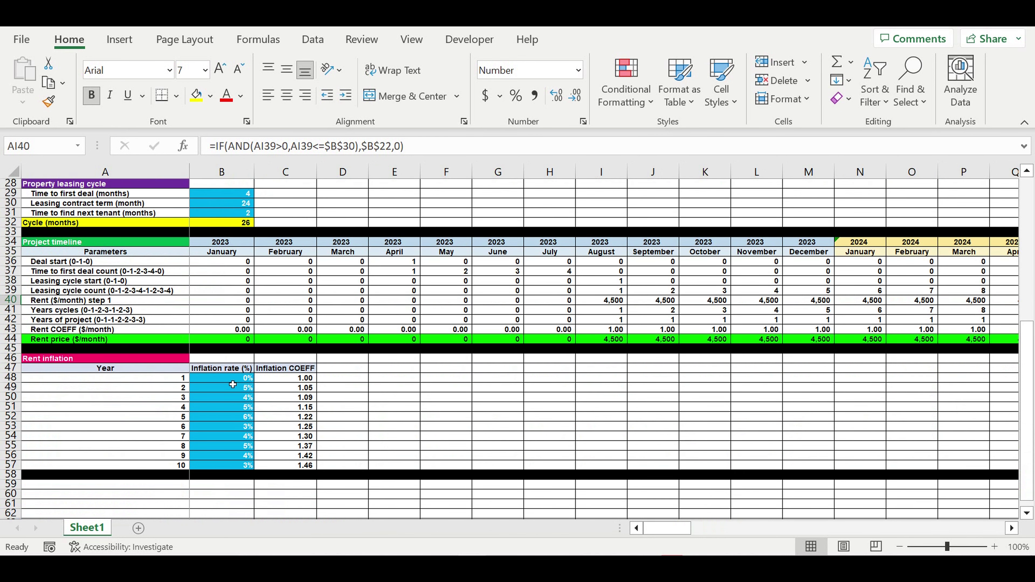
left_click_drag(227, 378, 223, 471)
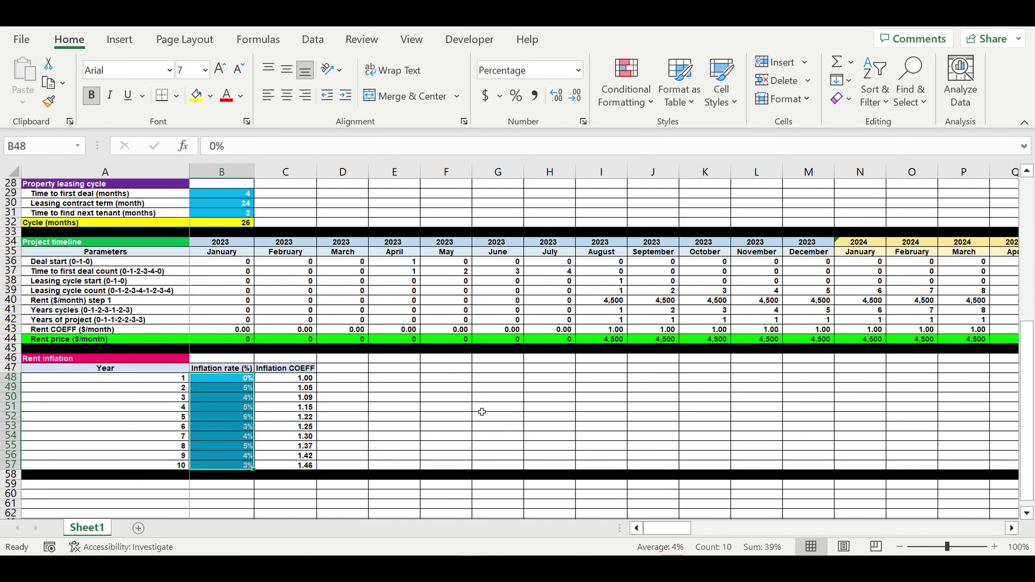
left_click(516, 407)
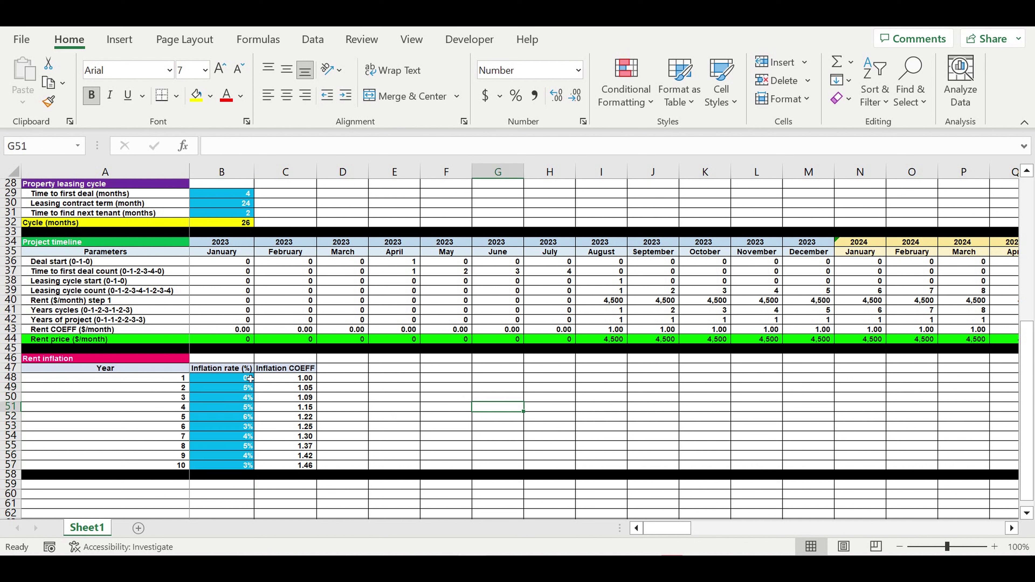
left_click_drag(250, 378, 239, 476)
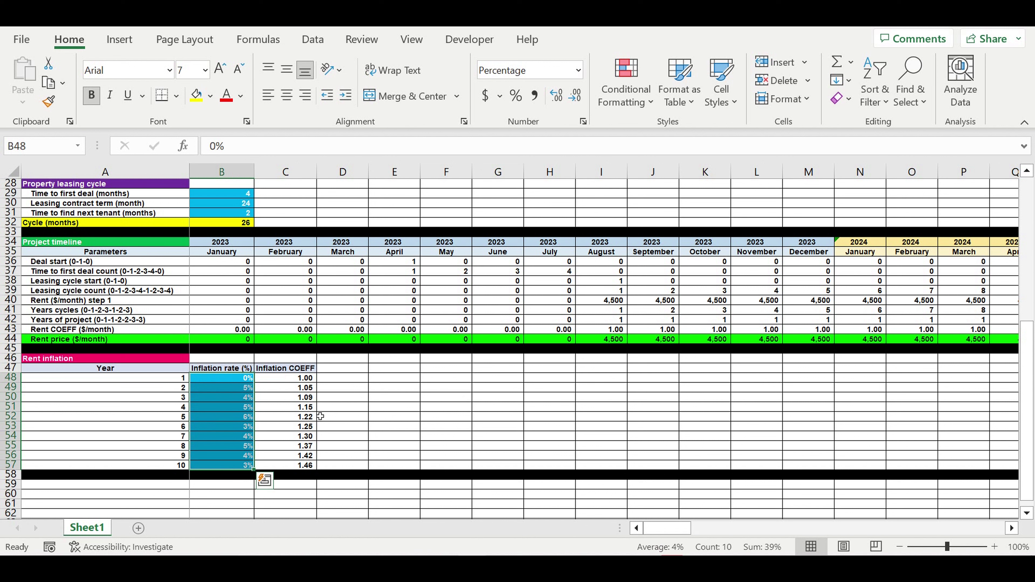
left_click(394, 409)
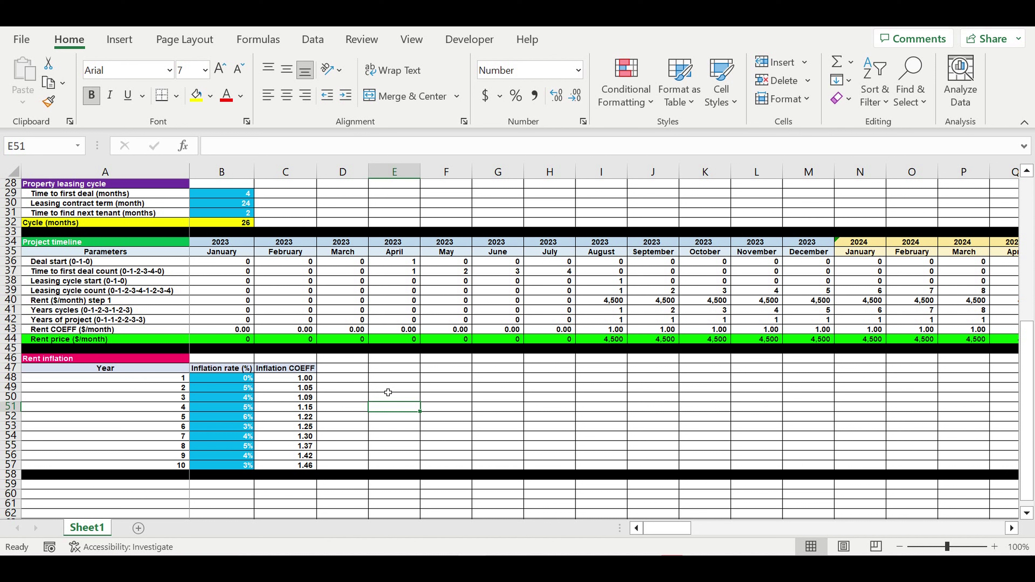
left_click(297, 418)
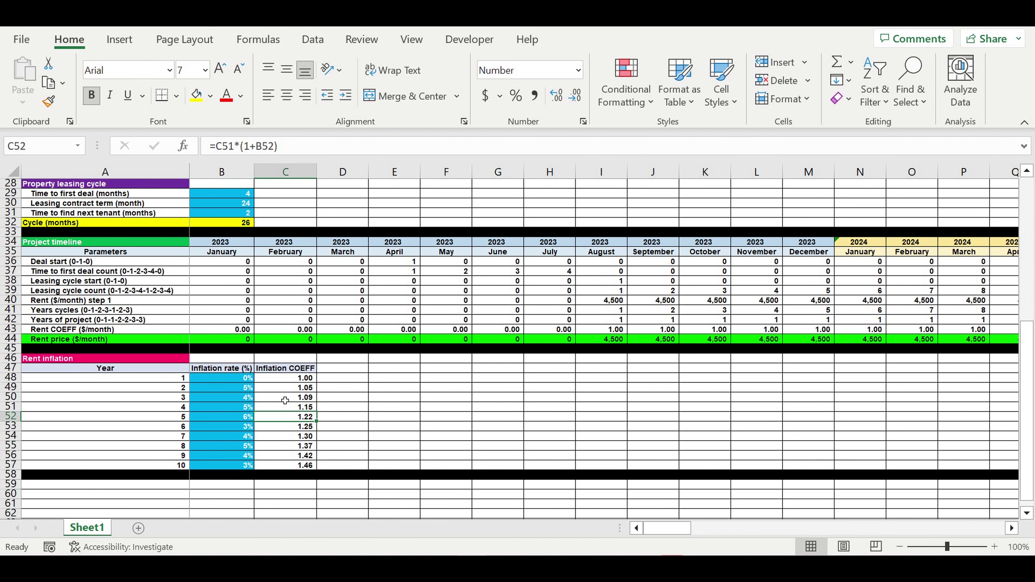
Step: Enter the section heading "Operating costs" in A59, just below the rent inflation table's black divider row
scroll(285, 401, "down", 2)
scroll(284, 402, "down", 4)
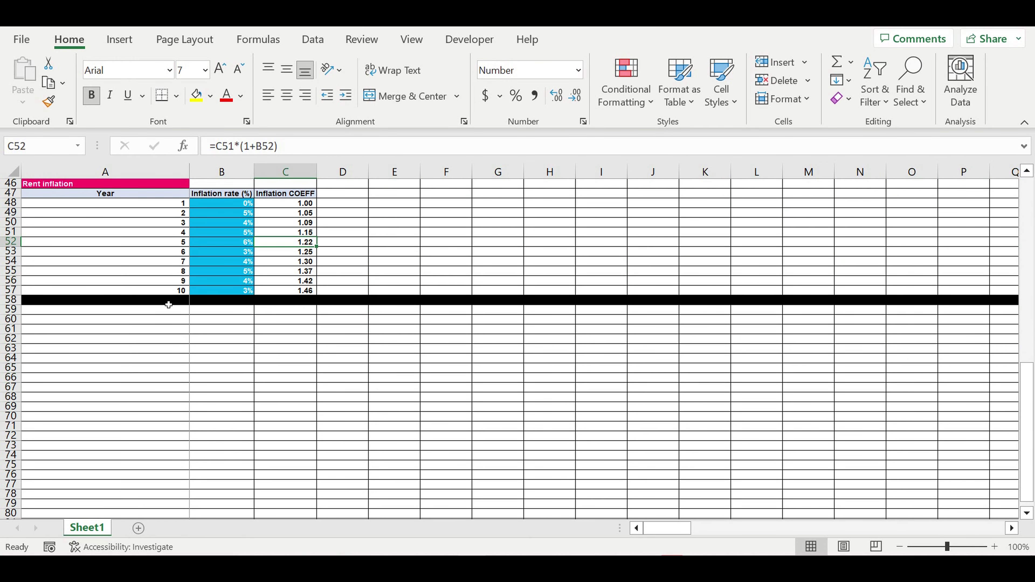
left_click(154, 314)
type("operatin")
key("BackSpace")
key("BackSpace")
key("BackSpace")
key("BackSpace")
key("BackSpace")
key("BackSpace")
key("BackSpace")
key("BackSpace")
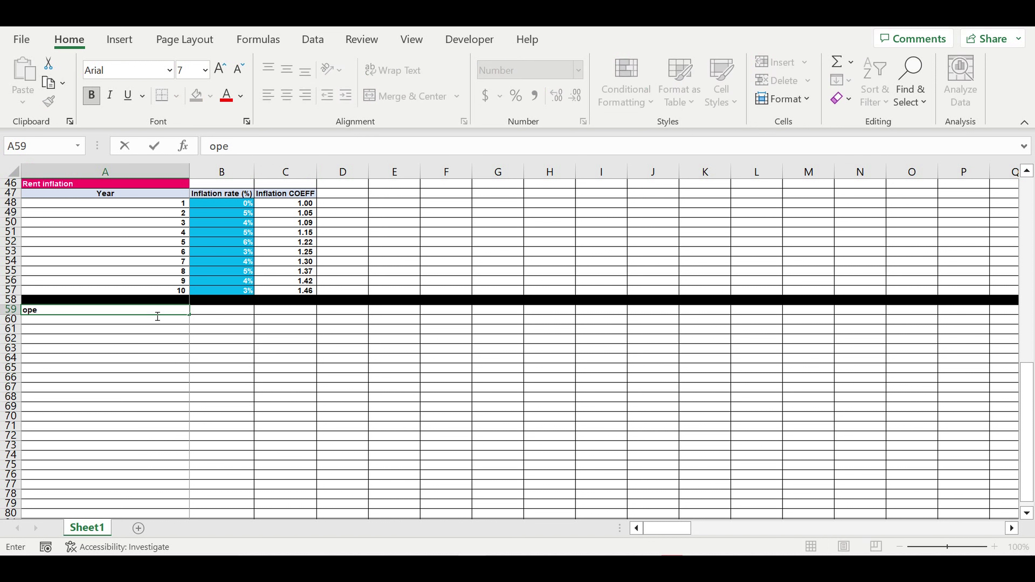
type("operating")
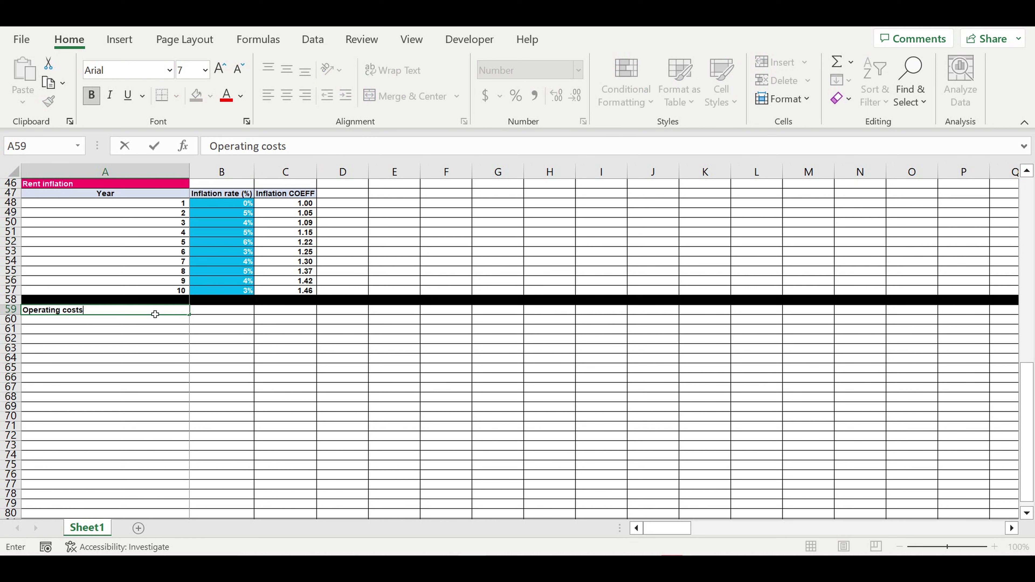
key("Return")
Step: Fill the "Operating costs" heading cell A59 with yellow
left_click(156, 313)
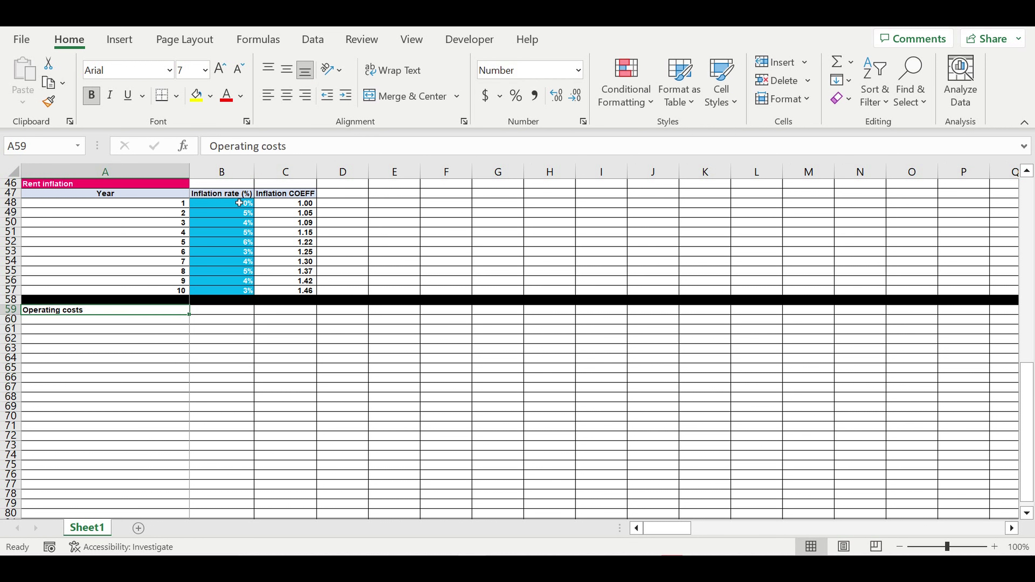
left_click(196, 95)
left_click(107, 358)
left_click(89, 320)
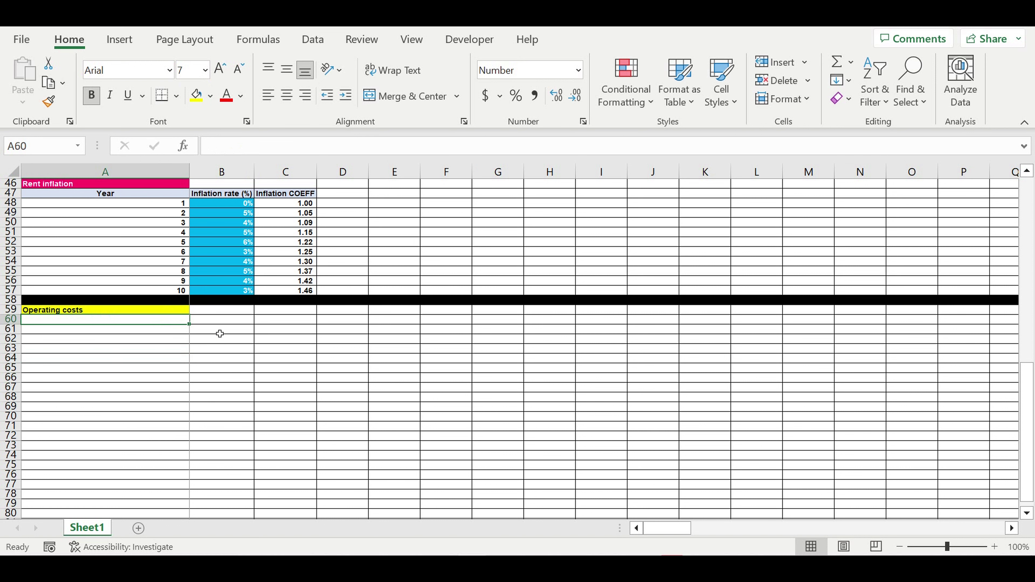
Step: Enter "January" in B60 as the first month header of the operating costs table and centre it
left_click(239, 322)
type("Ja")
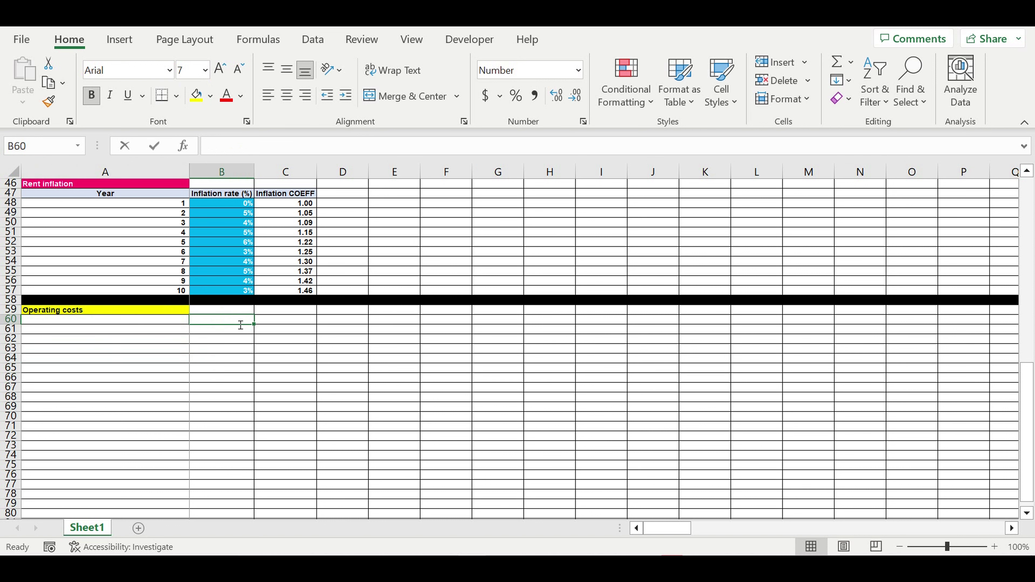
scroll(254, 324, "up", 4)
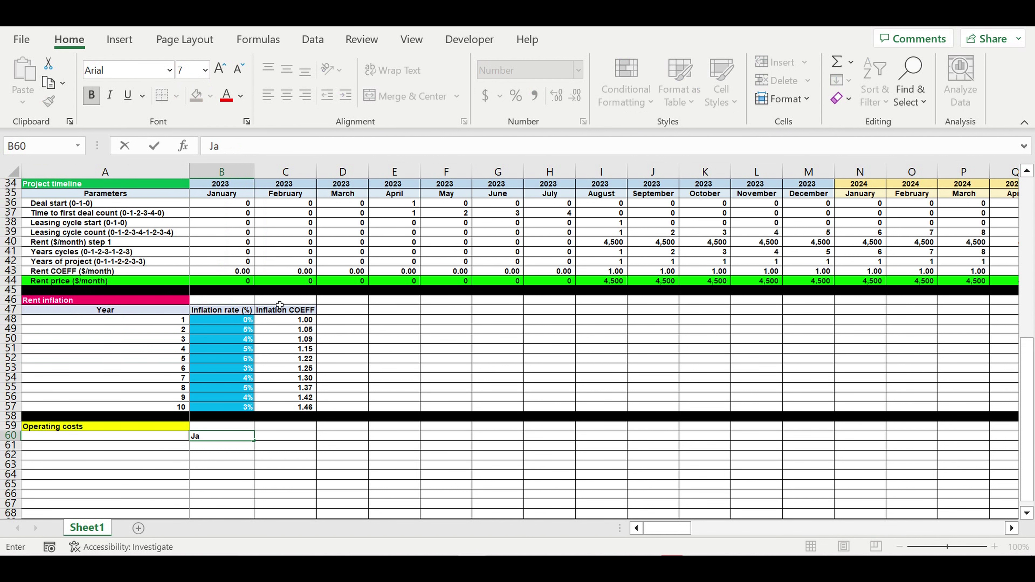
scroll(307, 323, "down", 4)
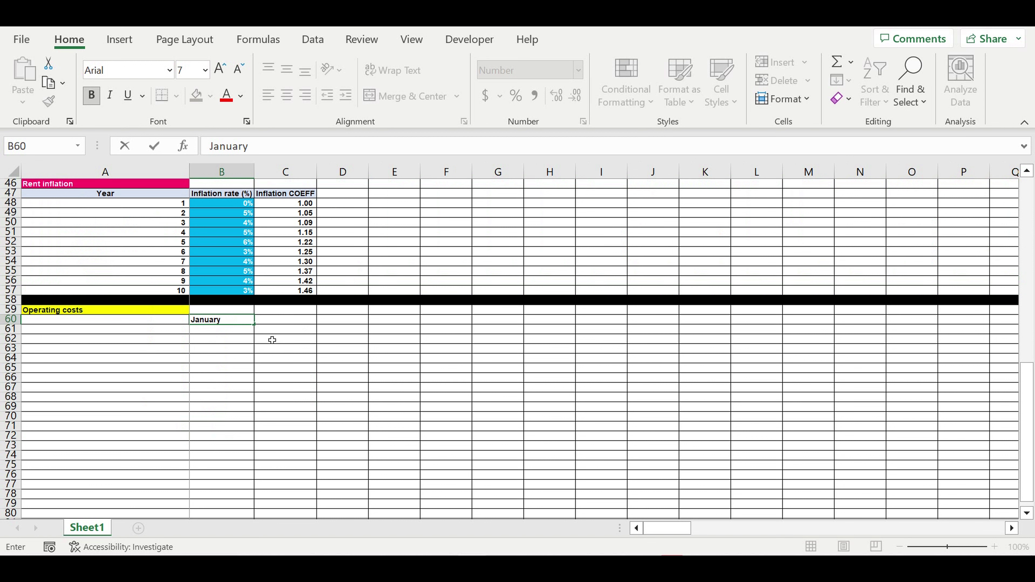
key("Return")
left_click(232, 322)
left_click(287, 95)
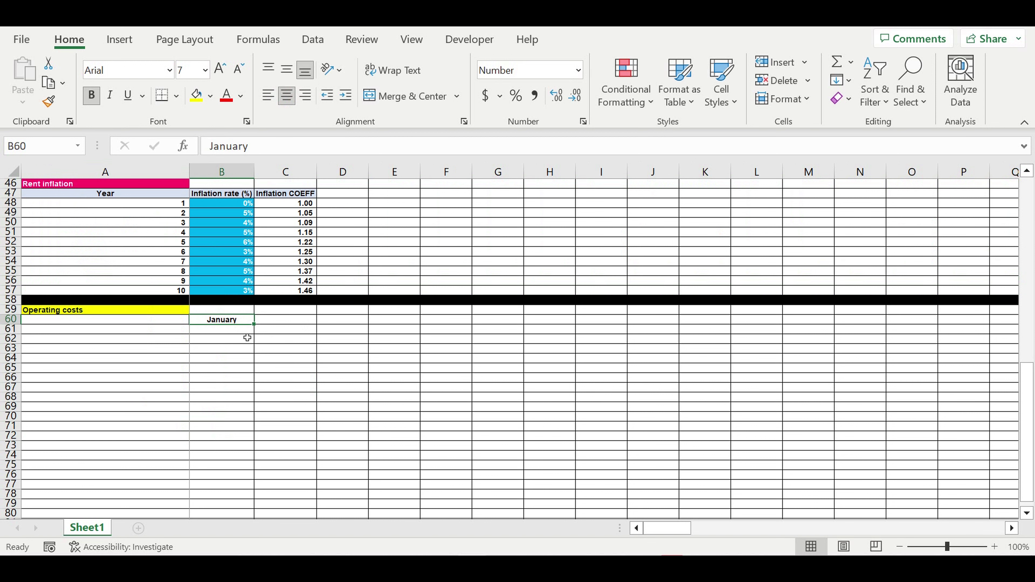
Step: Extend the month series from January in B60 across row 60 to December in M60
left_click_drag(255, 326, 696, 379)
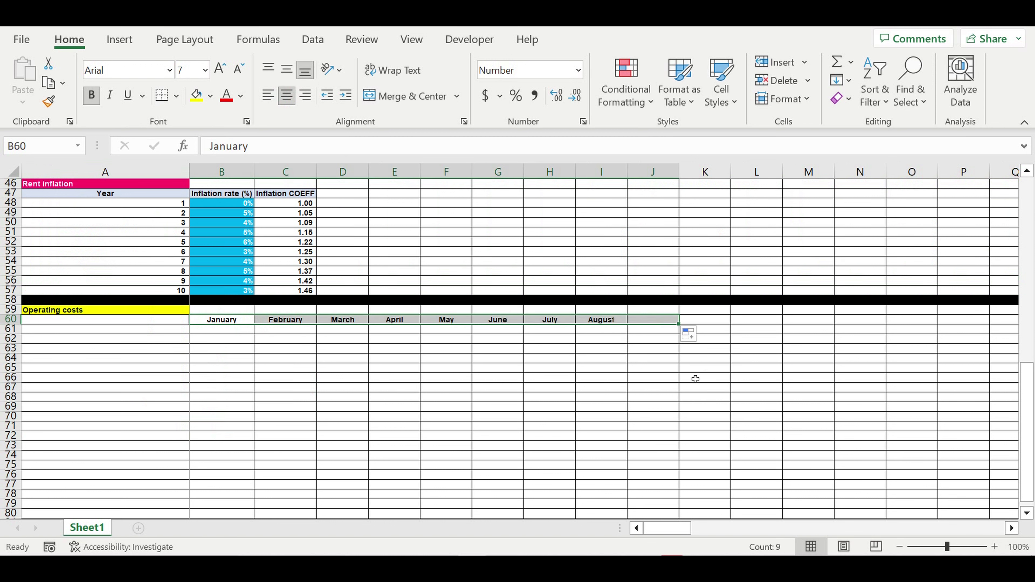
left_click_drag(686, 329, 831, 335)
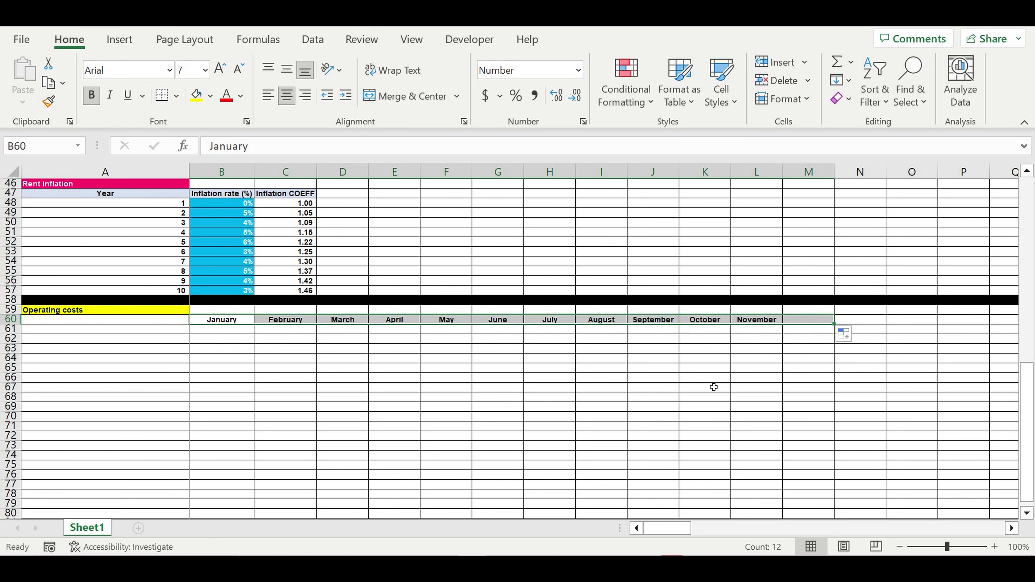
left_click(648, 377)
left_click_drag(215, 319, 807, 328)
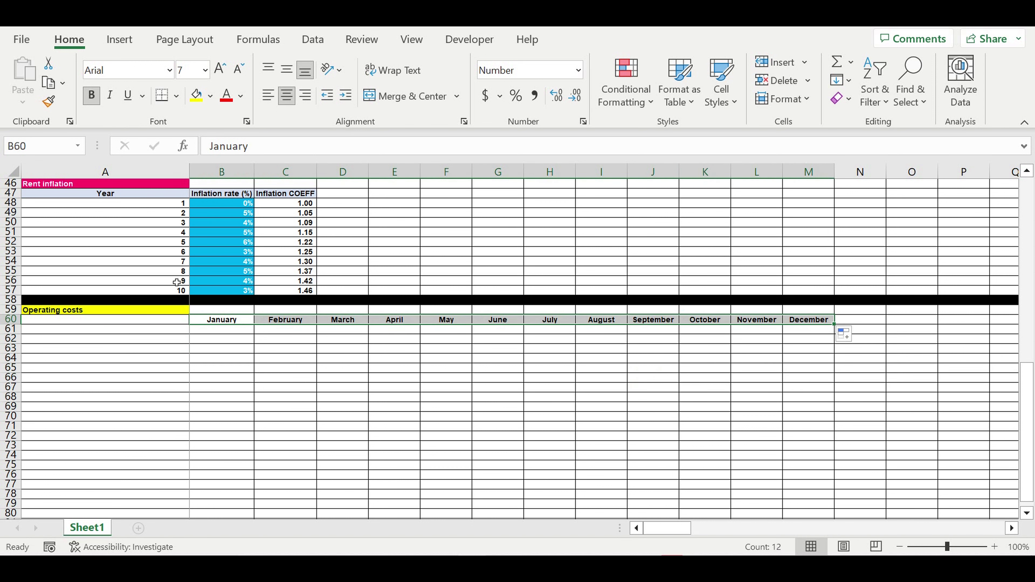
Step: Enter the column header "Operating cost item" in A60
left_click(128, 322)
type("o")
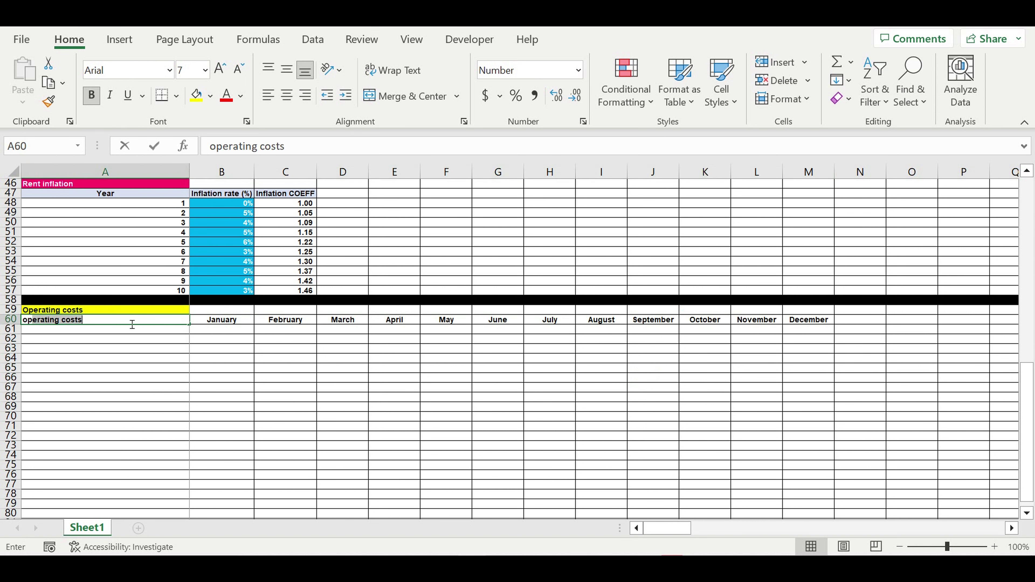
type("peratin co")
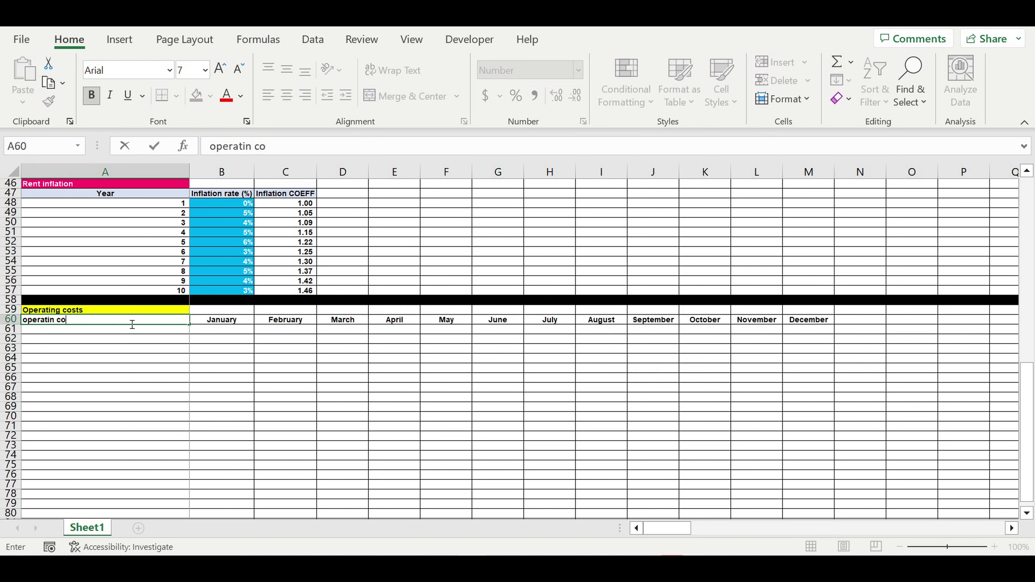
type("st item")
left_click(208, 147)
key("Delete")
type("O")
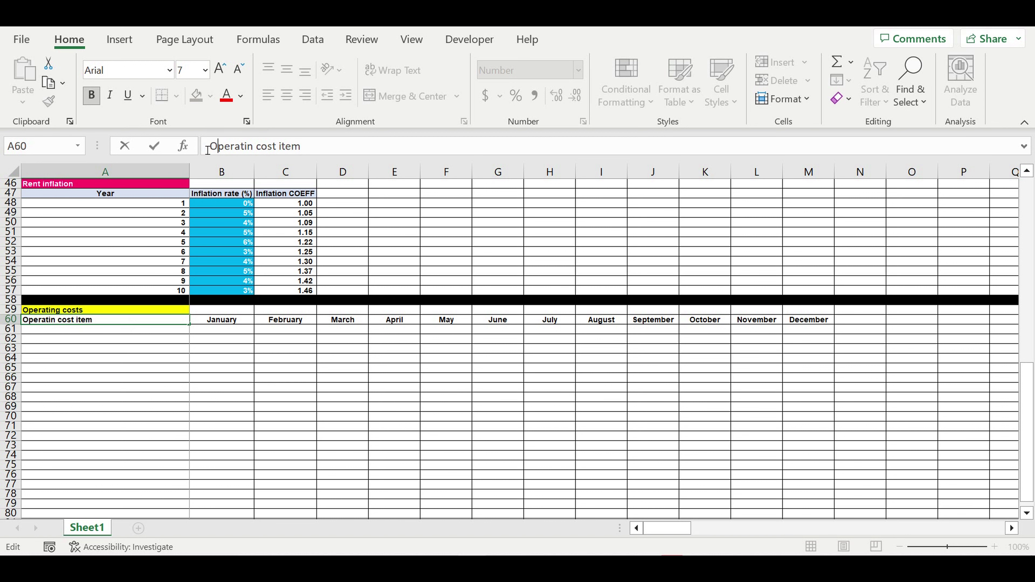
left_click(256, 147)
type("g")
left_click(131, 359)
left_click(139, 322)
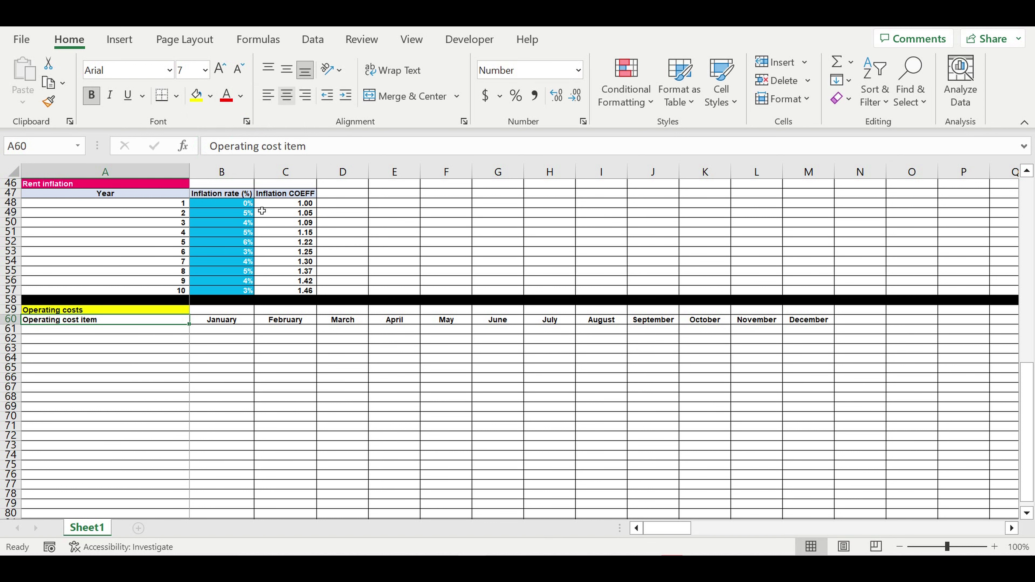
Step: Copy the "Operating cost item" text down to A61 and centre the header in A60
left_click_drag(194, 331, 167, 338)
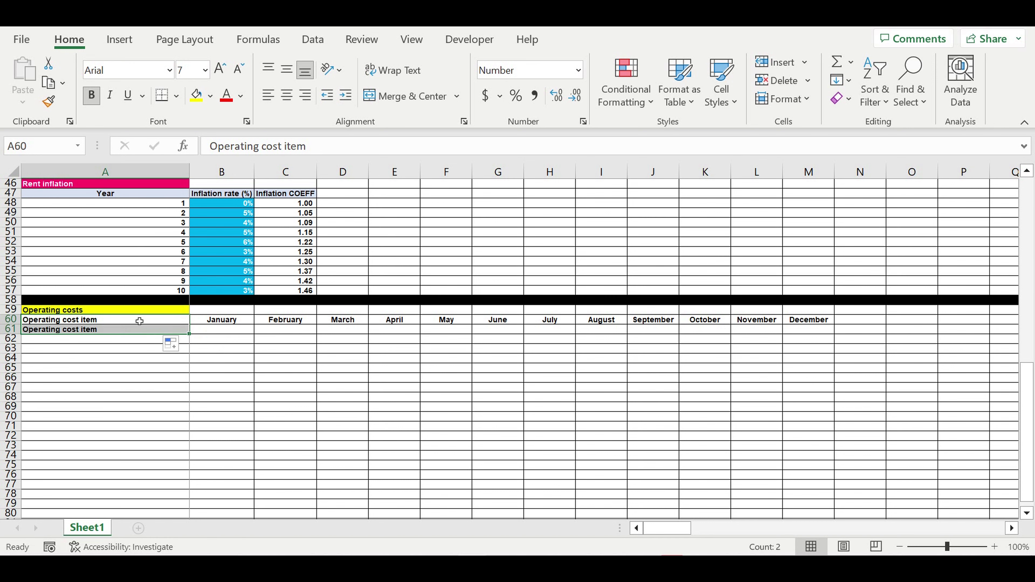
left_click(138, 320)
left_click(286, 95)
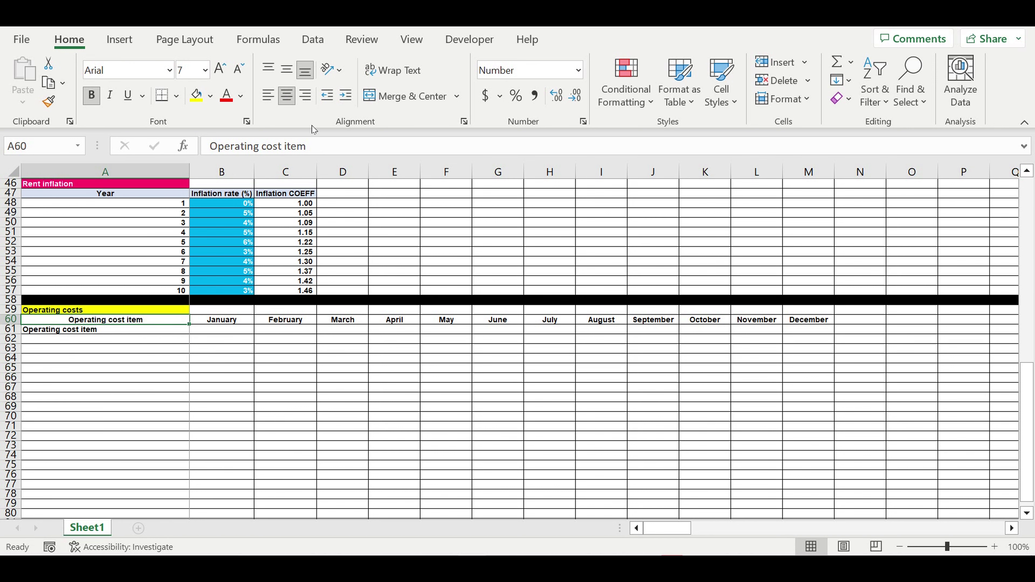
Step: Fill the operating costs header row A60:M60 with the lightest blue theme colour
left_click_drag(815, 324, 163, 328)
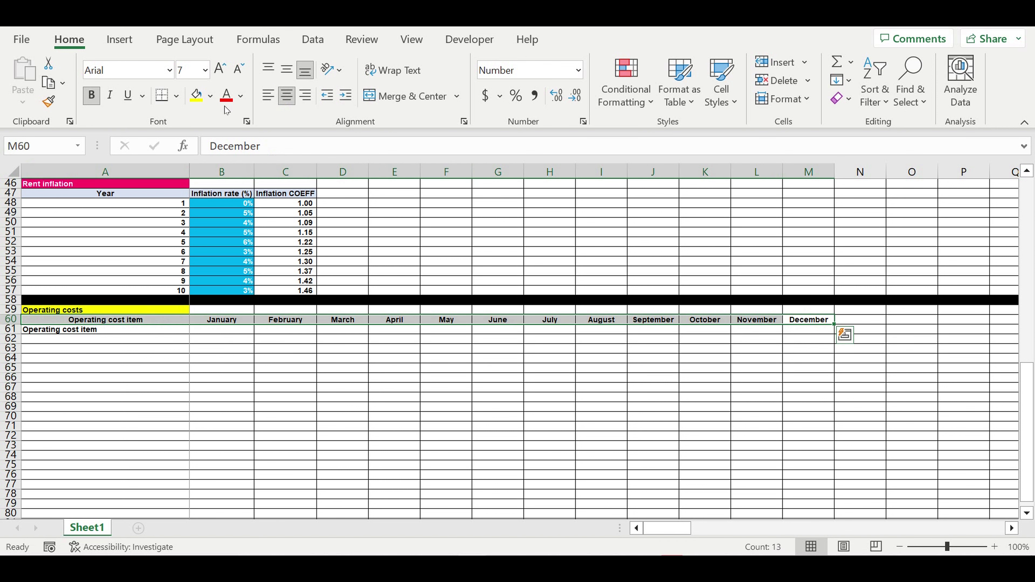
left_click(210, 96)
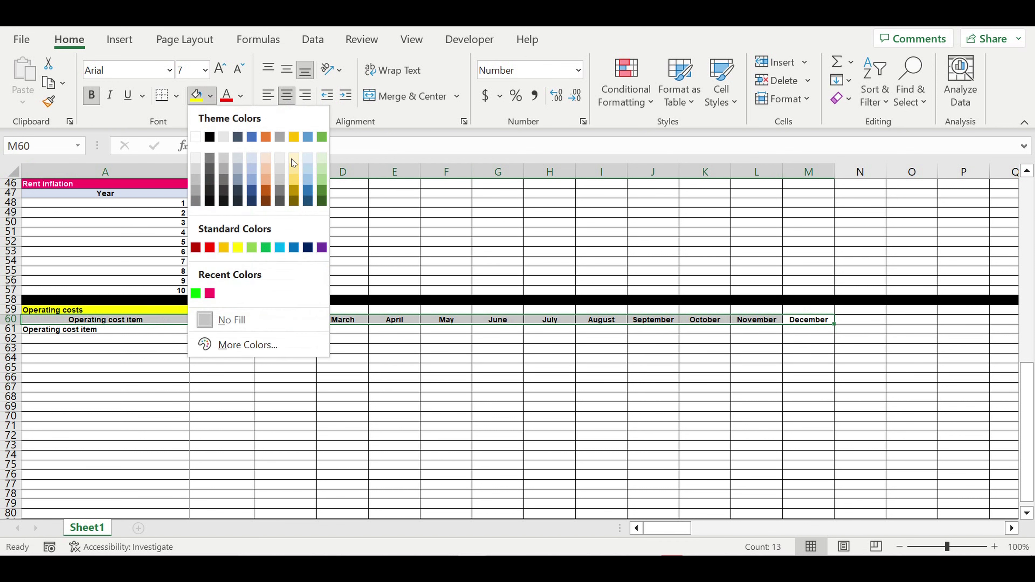
left_click(251, 160)
Step: Change A61 to "Operating cost item 1" and extend the numbered series down to item 6 in A66
left_click(102, 331)
left_click(320, 147)
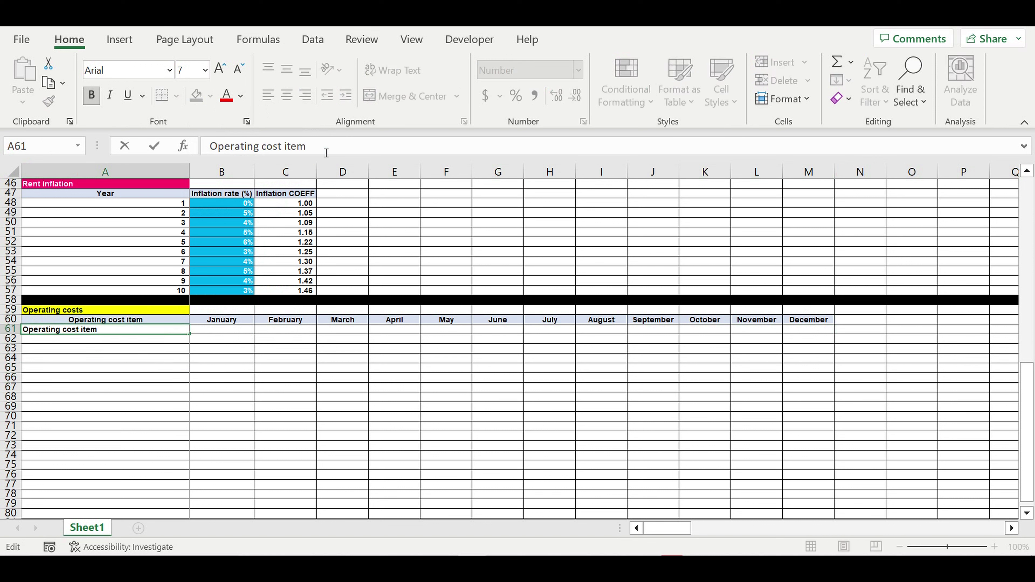
type("1")
key("Return")
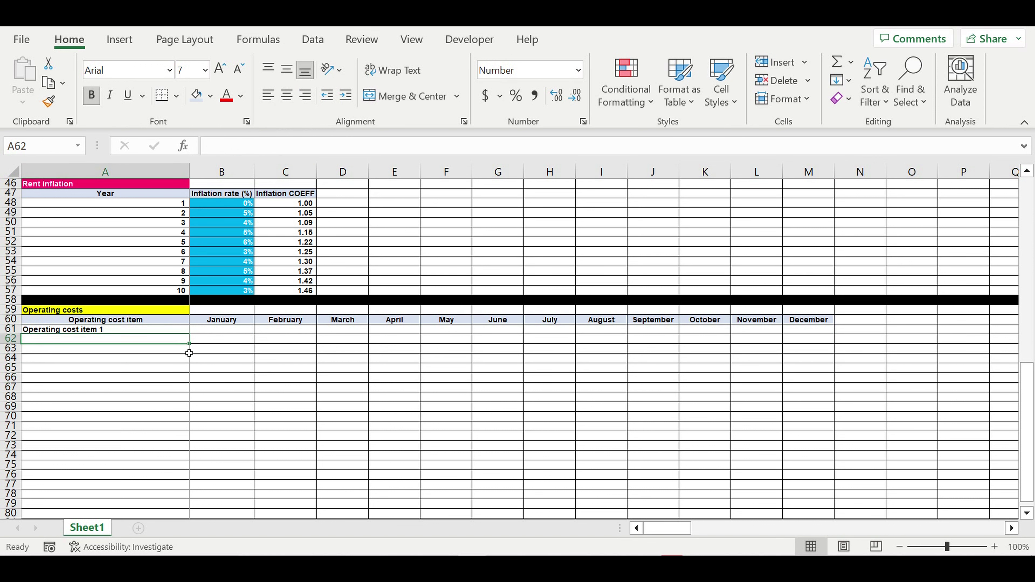
left_click(164, 330)
left_click_drag(189, 335, 196, 385)
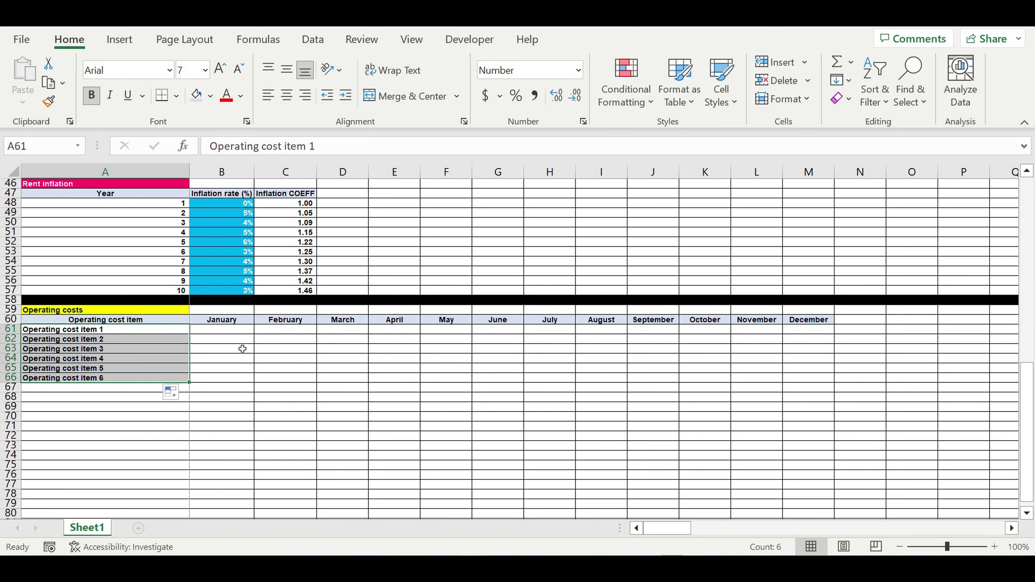
Step: Fill the whole of row 67 with black as a divider beneath the operating costs table
left_click(10, 386)
left_click(210, 96)
left_click(210, 137)
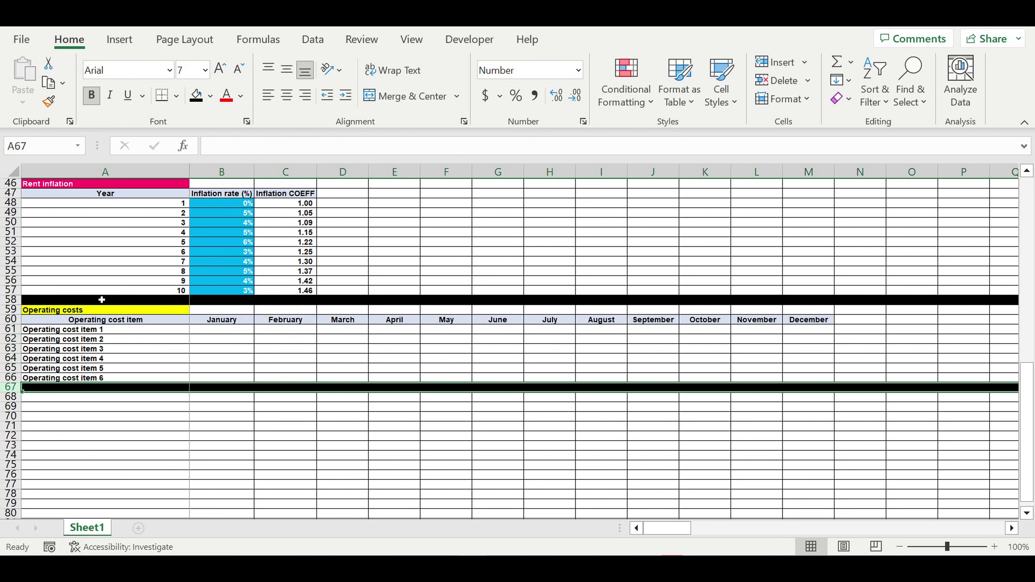
Step: Indent the six operating cost item labels in A61:A66 by one level
left_click(109, 350)
left_click_drag(90, 331, 96, 381)
left_click(354, 99)
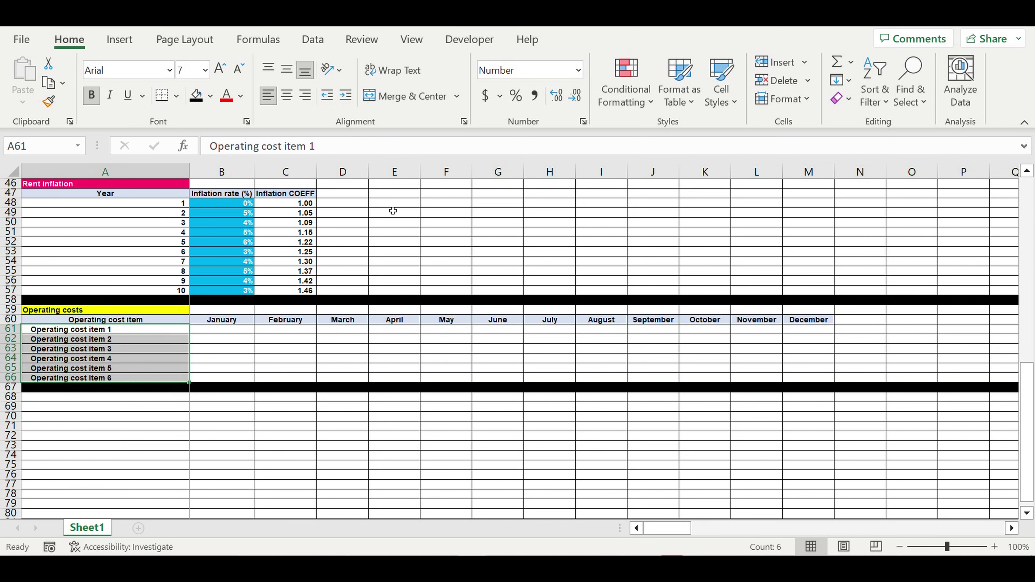
Step: Enter 0 in B61 and copy it across all months and cost items through M66
left_click(226, 331)
type("0")
left_click(230, 359)
left_click(243, 333)
left_click_drag(253, 335, 807, 365)
Step: Format the operating cost labels and monthly values in A61:M66 with a light blue fill and white font
left_click_drag(165, 334, 831, 380)
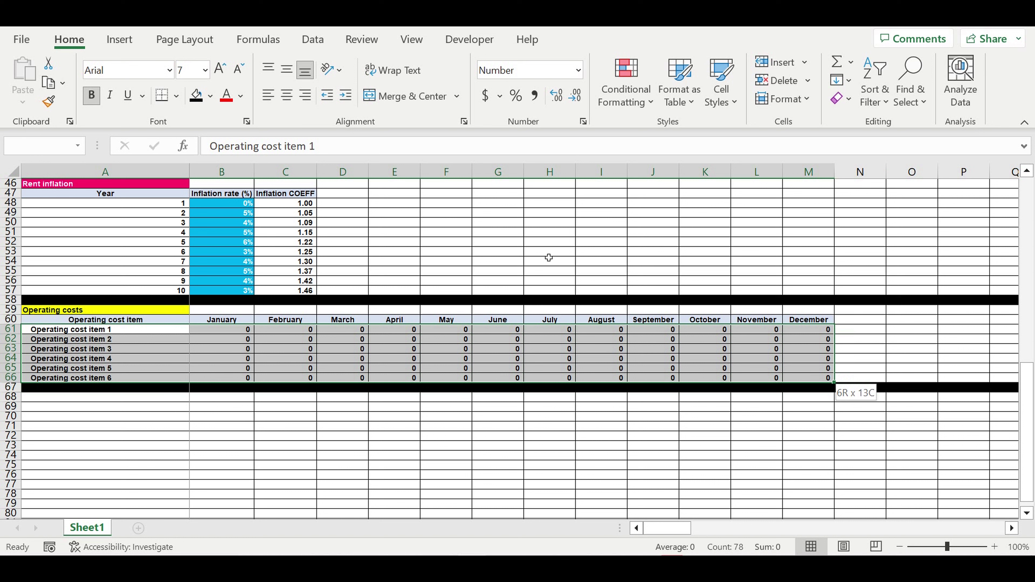
left_click(210, 96)
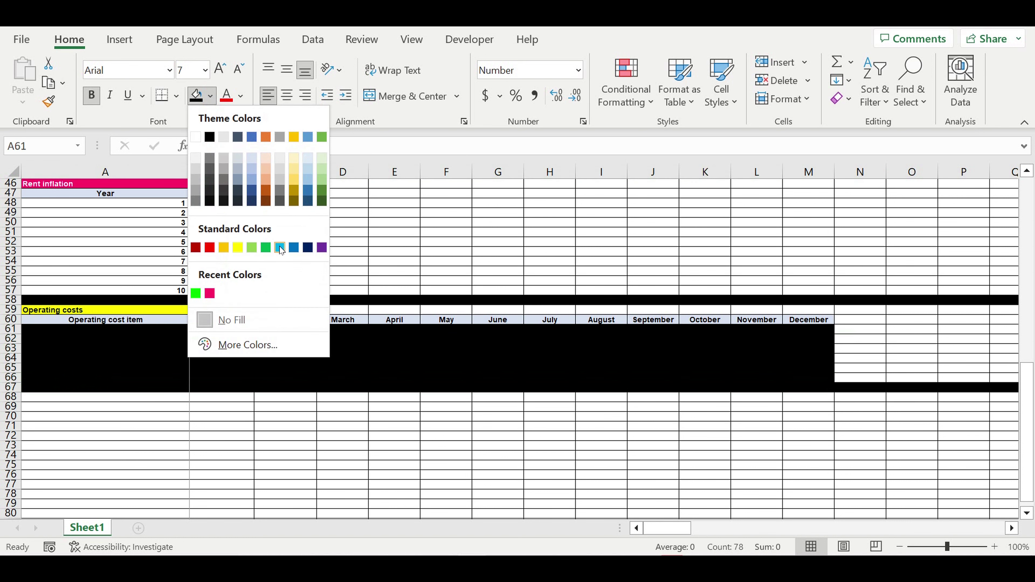
left_click(282, 250)
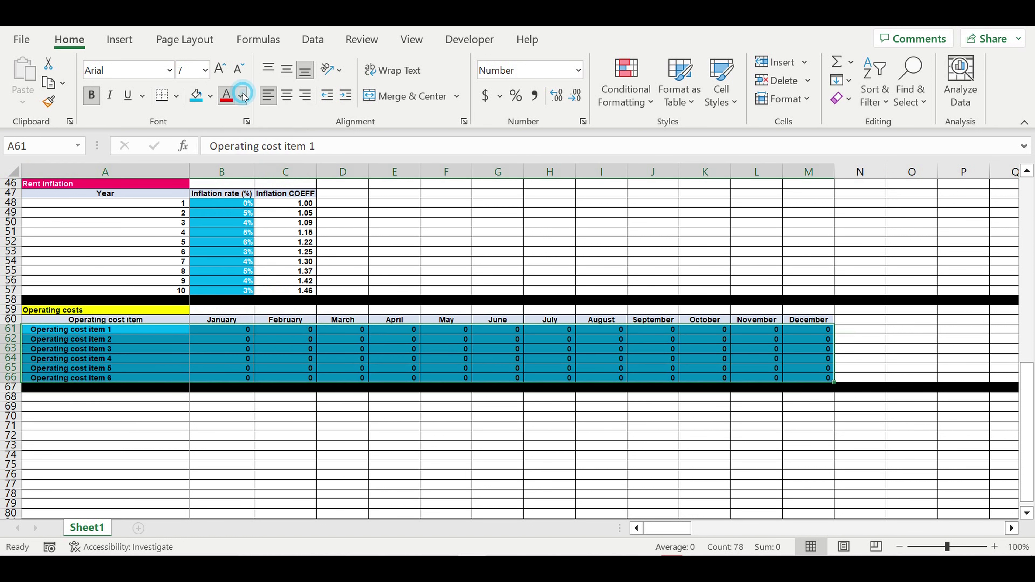
left_click(241, 96)
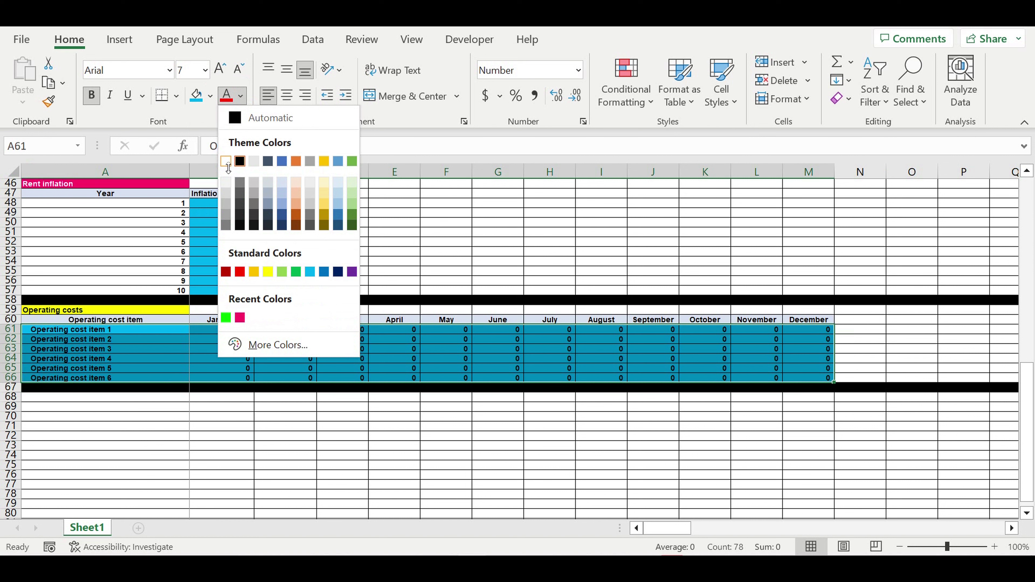
left_click(226, 162)
Step: Review the blue input cells in the operating costs, rent inflation and property leasing cycle sections, plus the project timeline
left_click_drag(601, 368, 674, 368)
left_click_drag(495, 364, 369, 359)
left_click_drag(236, 204, 233, 289)
scroll(240, 291, "up", 10)
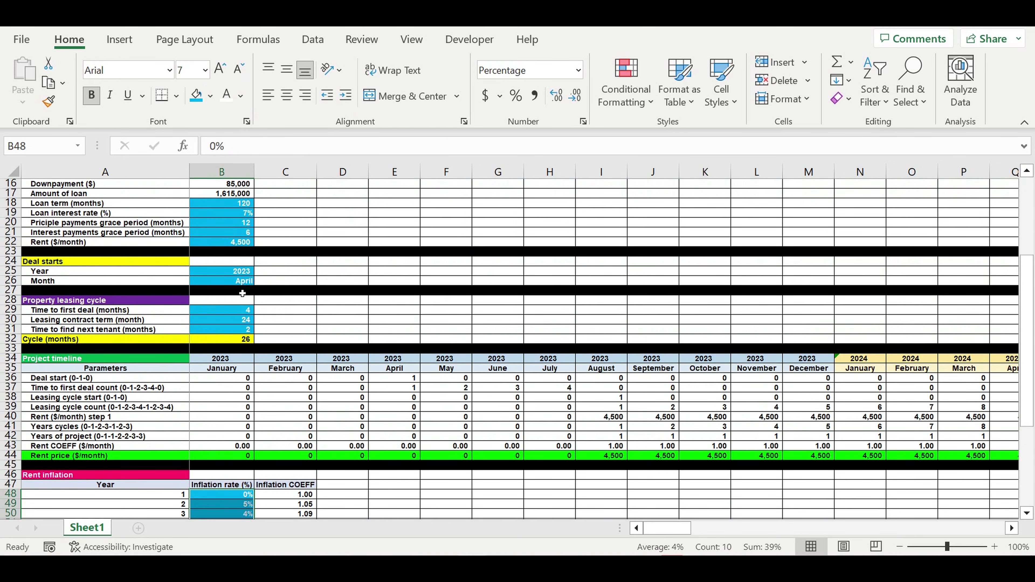
left_click_drag(234, 312, 233, 331)
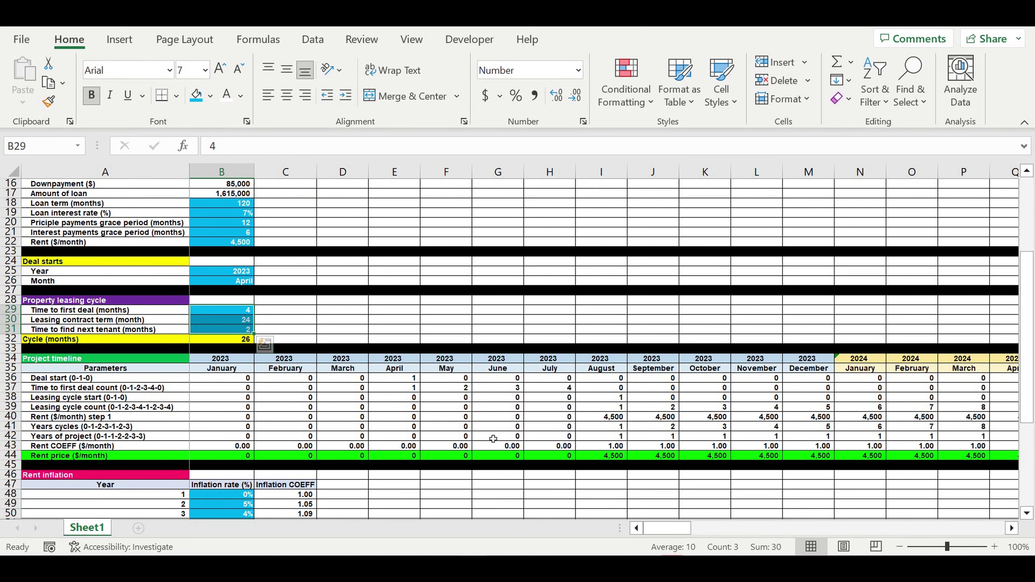
left_click(493, 438)
scroll(329, 363, "down", 3)
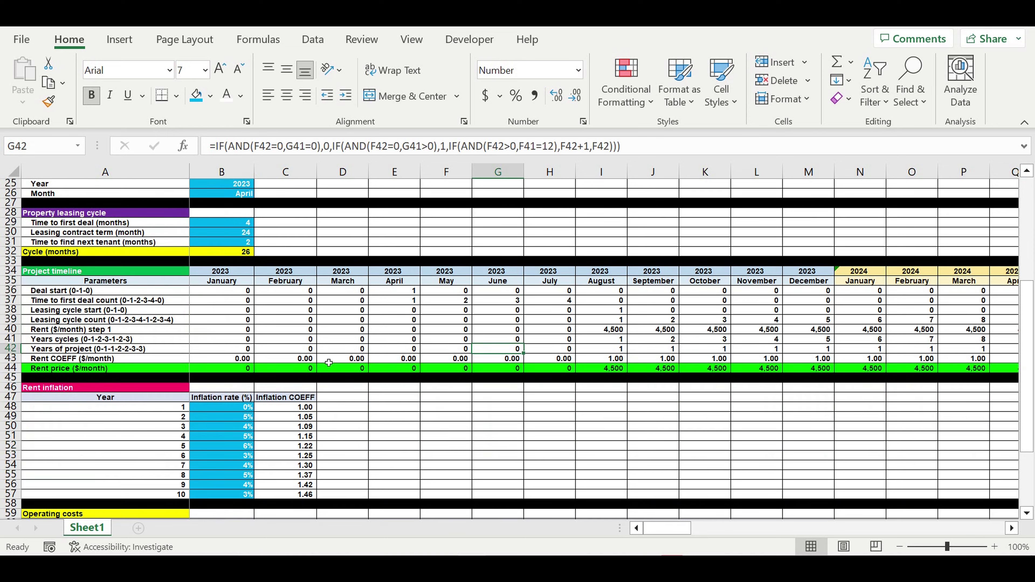
scroll(329, 363, "down", 6)
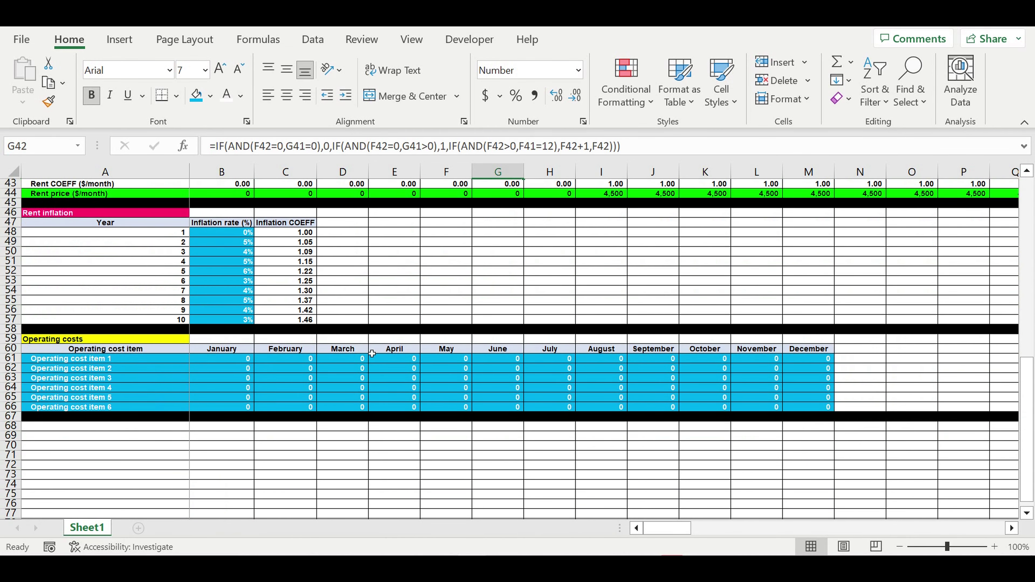
left_click_drag(306, 368, 404, 387)
left_click_drag(78, 363, 111, 411)
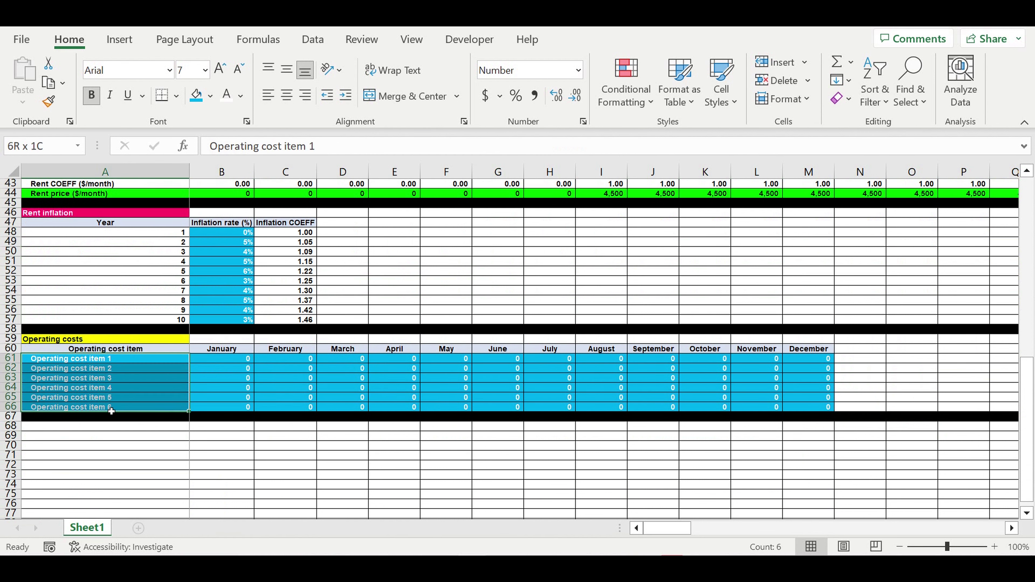
Step: Enter 200 as the January cost of operating cost item 1 and copy it across through December
left_click(222, 363)
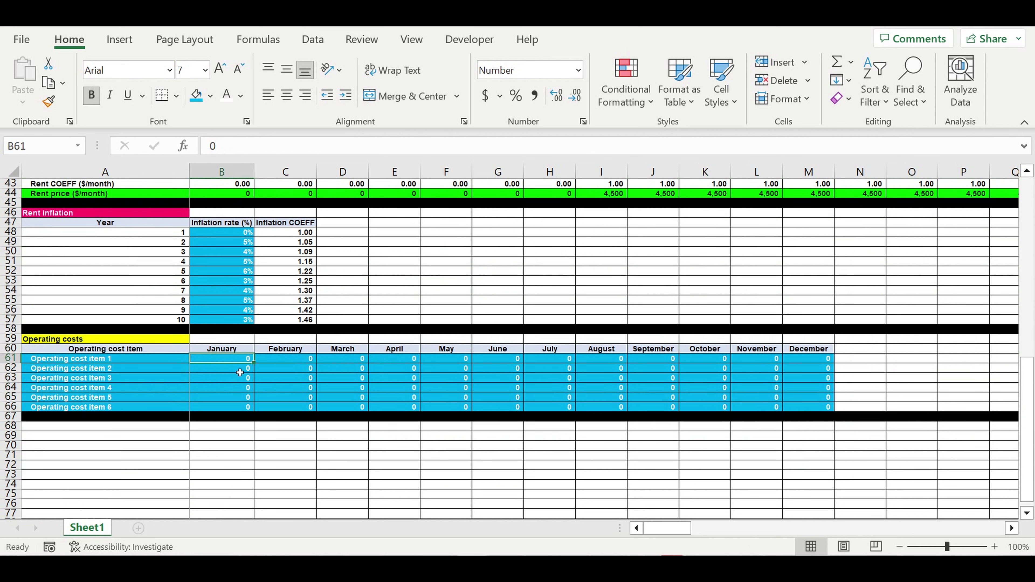
type("200")
key("Return")
left_click(245, 361)
left_click_drag(254, 362, 816, 370)
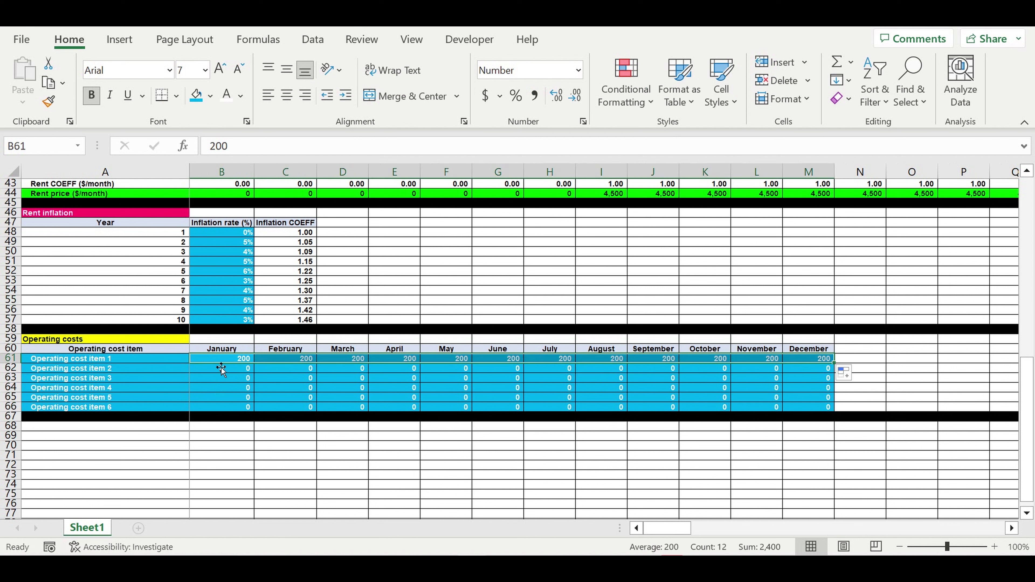
Step: Enter 360 as the March cost of operating cost item 2
left_click(349, 369)
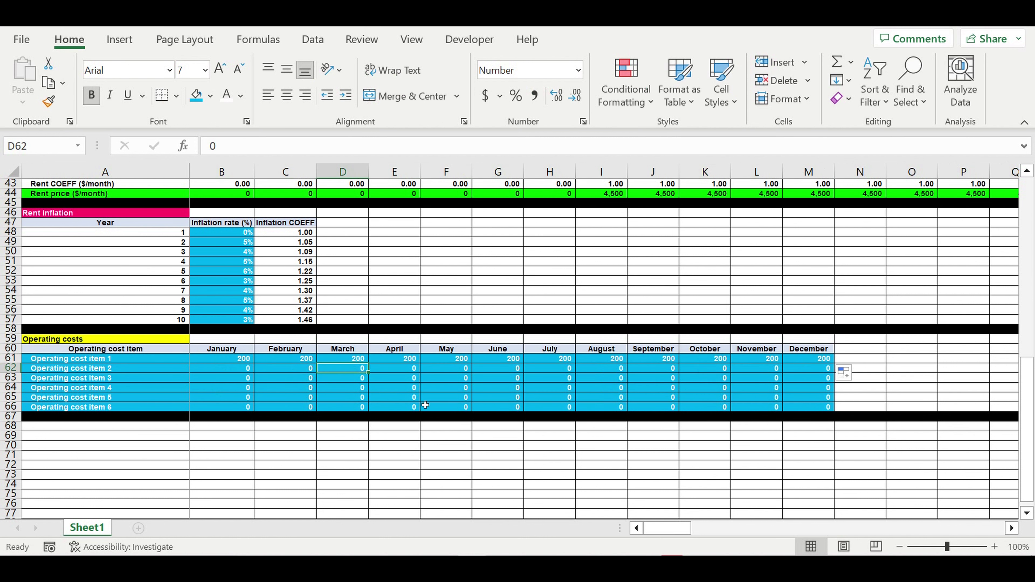
type("360")
key("Return")
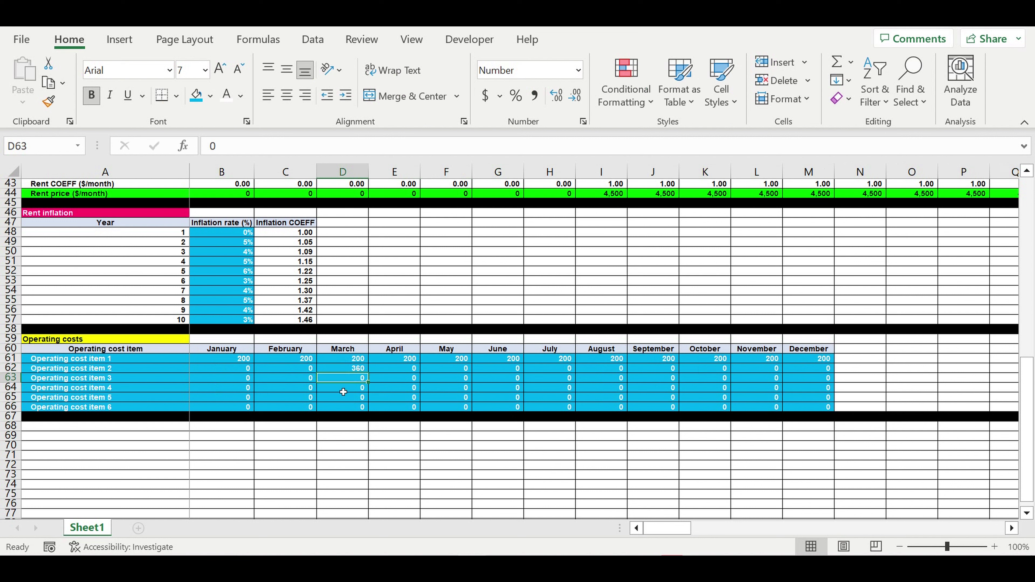
Step: Enter 100 as the January cost of operating cost item 3 and copy it to April, July and October
left_click(299, 379)
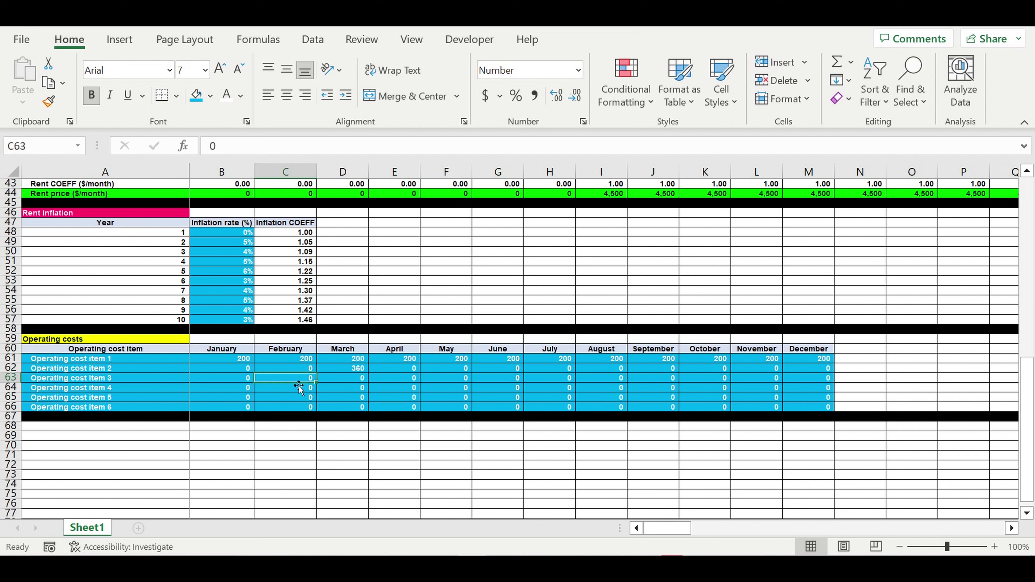
left_click(235, 381)
type("100")
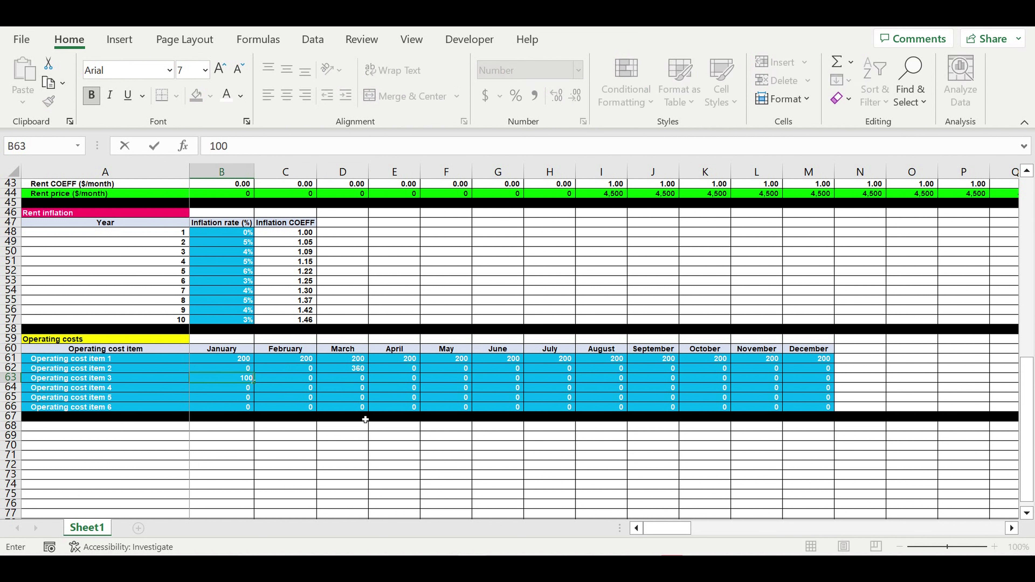
key("Return")
left_click(235, 380)
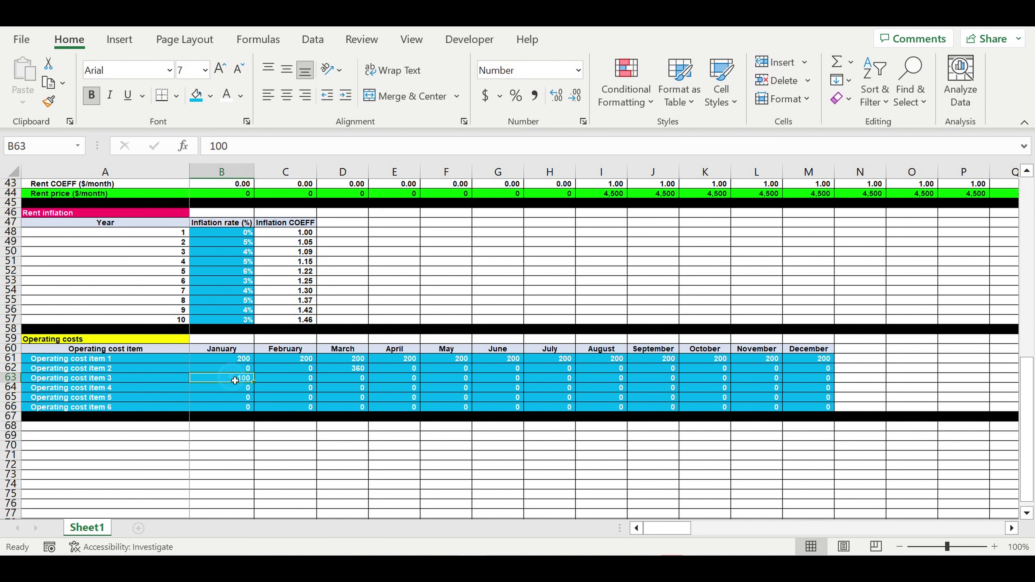
key("ctrl+c")
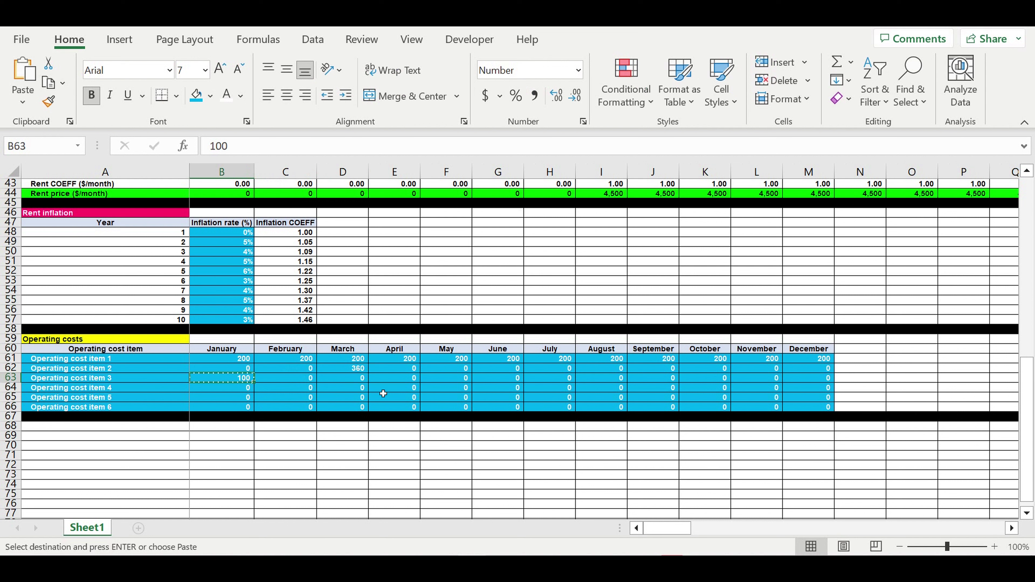
left_click(398, 380)
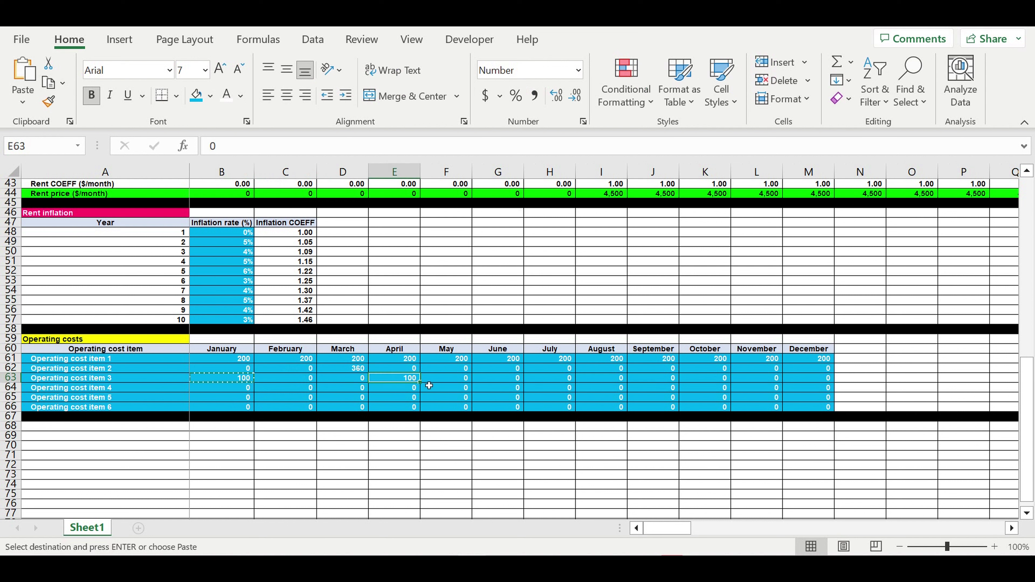
key("ctrl+v")
left_click(548, 382)
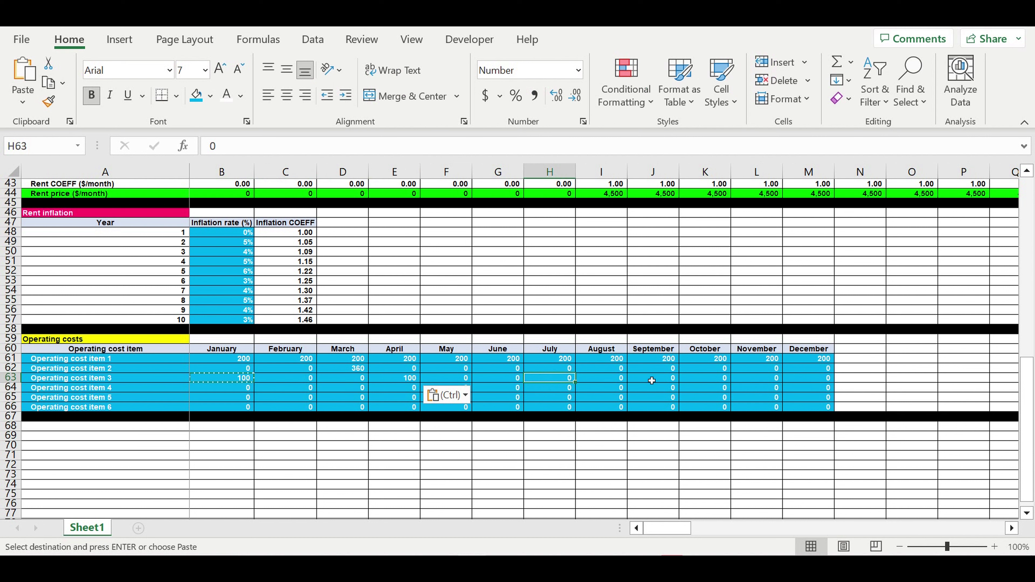
key("ctrl+v")
left_click(698, 381)
key("ctrl+v")
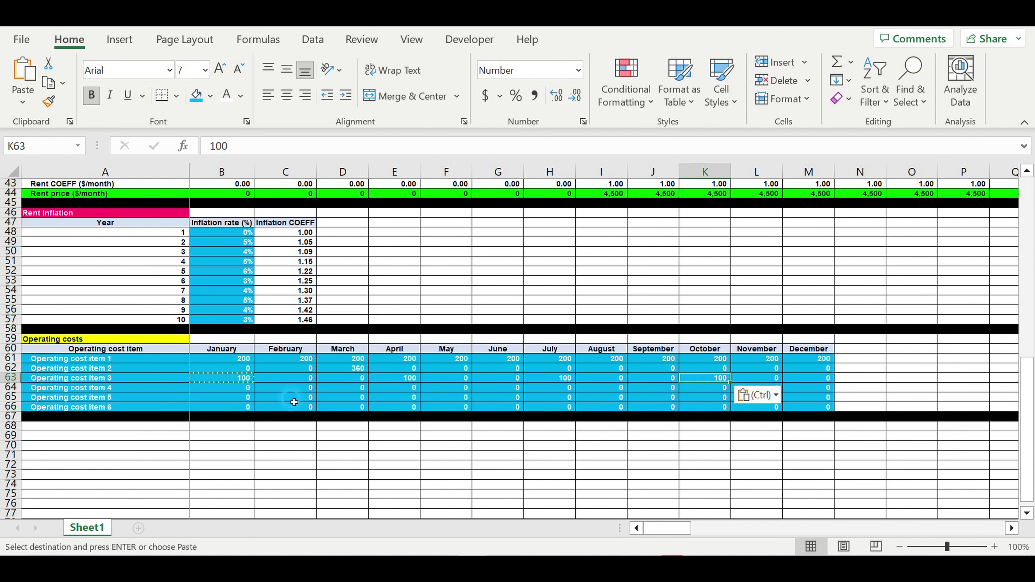
Step: Enter 140 as the February cost of operating cost item 4 and copy it to July, August and September
left_click(303, 392)
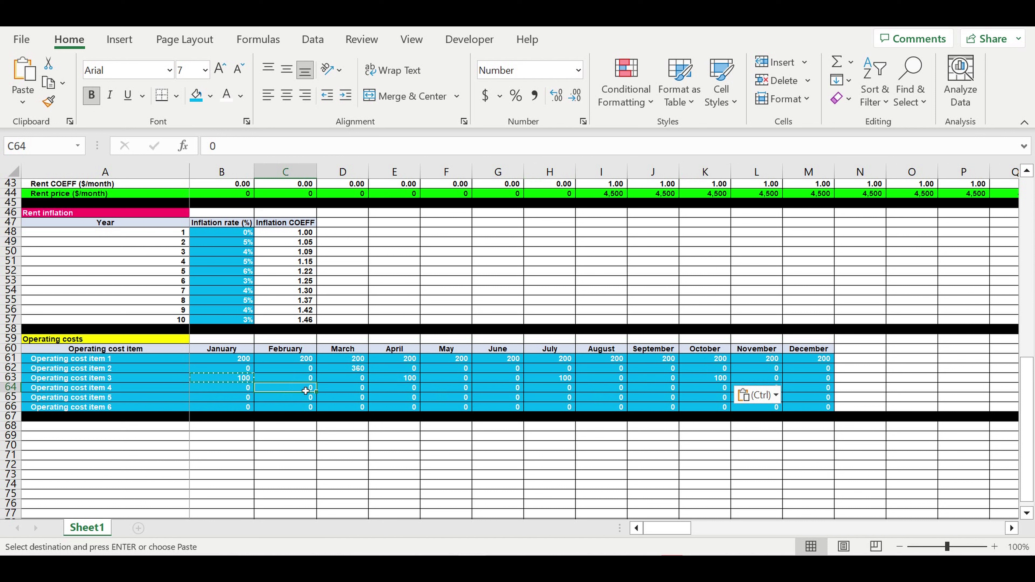
type("14")
left_click(308, 431)
left_click(302, 391)
key("ctrl+c")
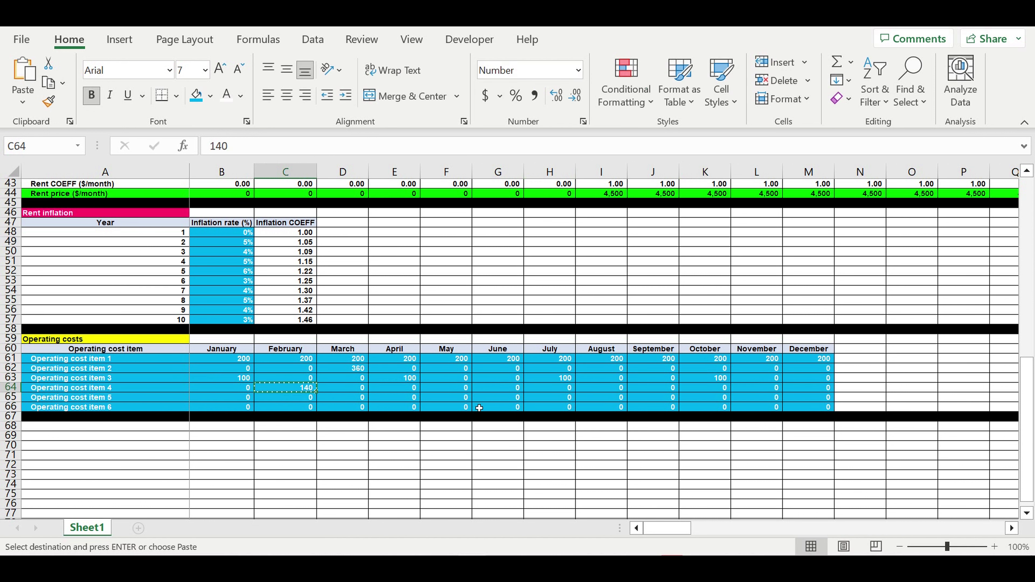
left_click_drag(552, 387, 652, 388)
key("ctrl+v")
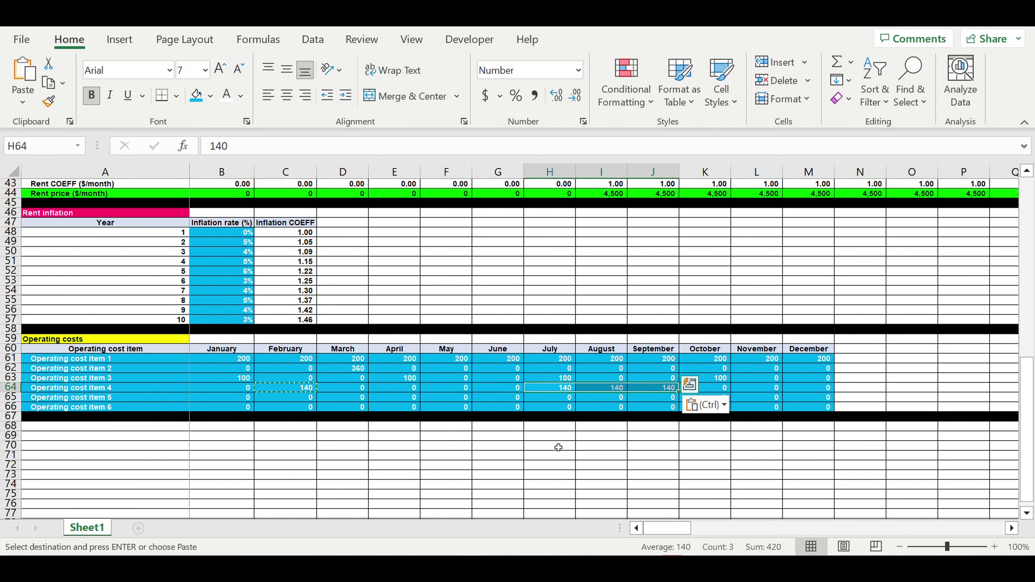
left_click(556, 444)
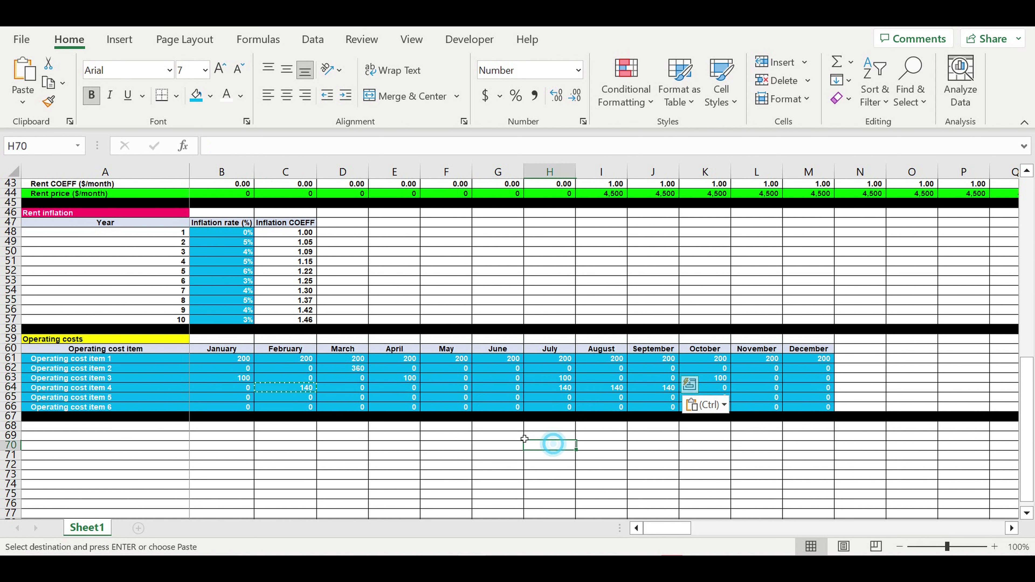
Step: Enter costs of 25 for January and 16 for February for operating cost item 6
left_click(228, 408)
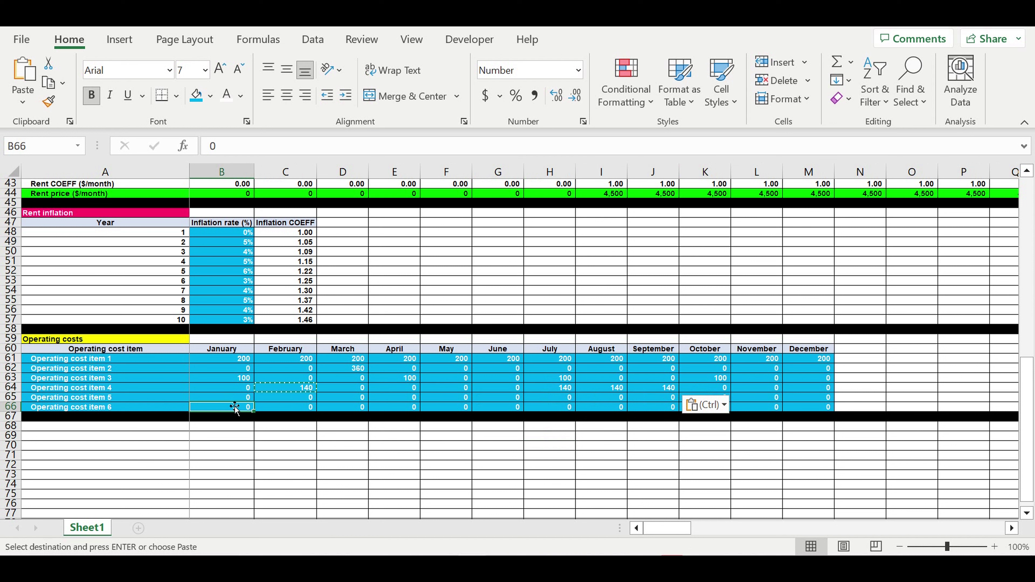
key("Escape")
type("25")
key("Return")
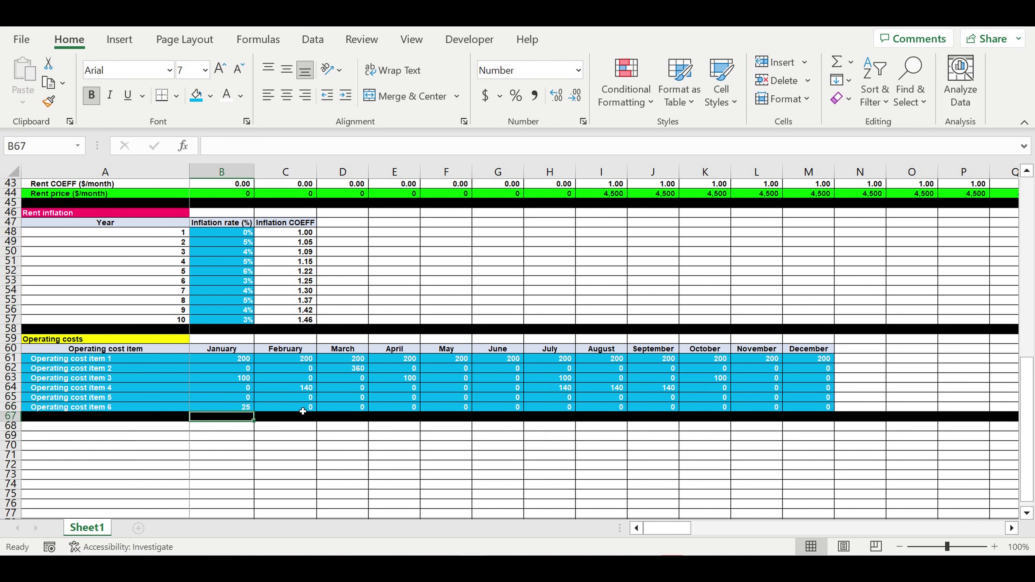
left_click(303, 409)
type("16")
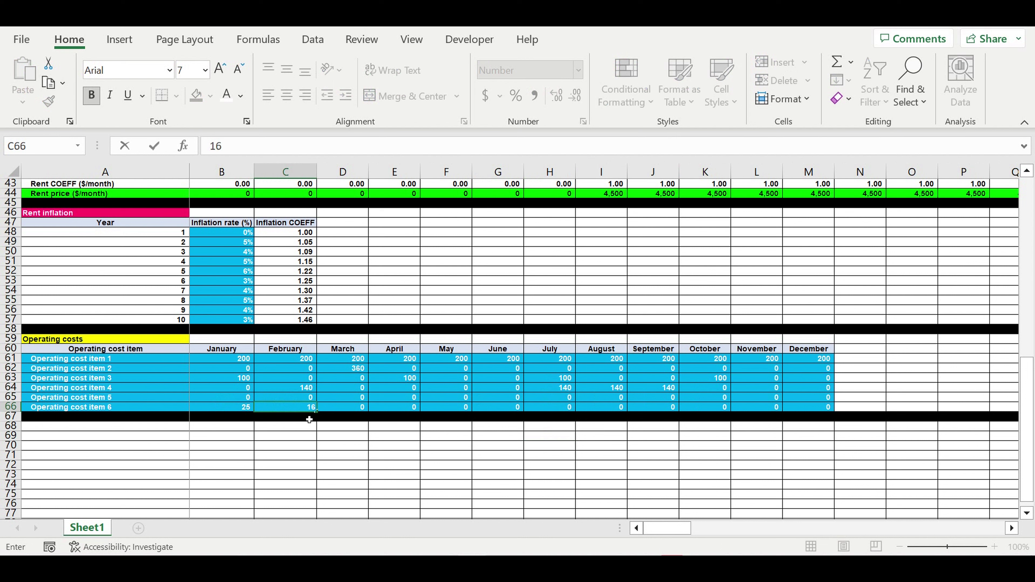
key("Return")
Step: Enter 40 as the June cost of operating cost item 6 and copy it across through December
left_click(503, 407)
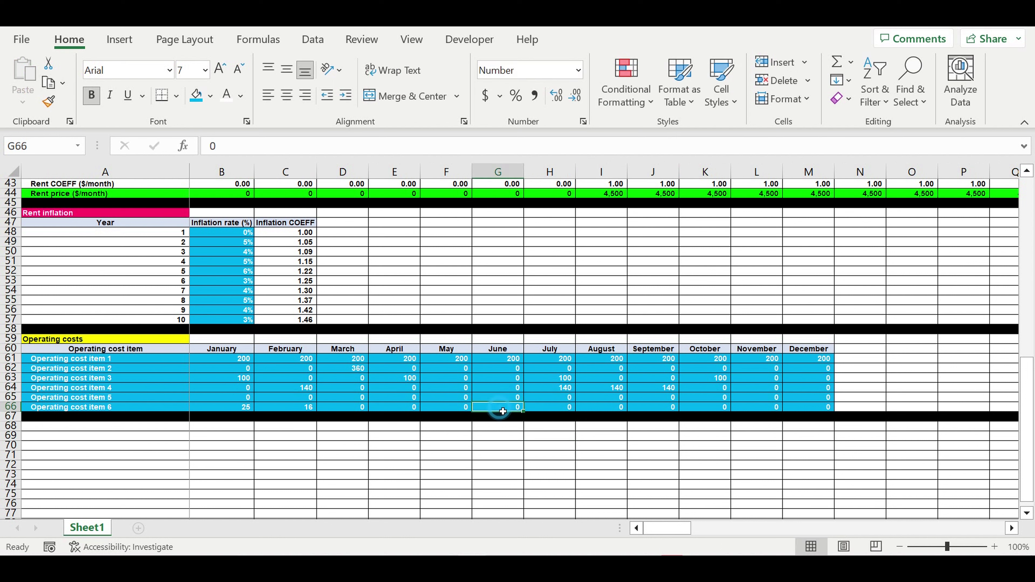
type("40")
left_click(508, 434)
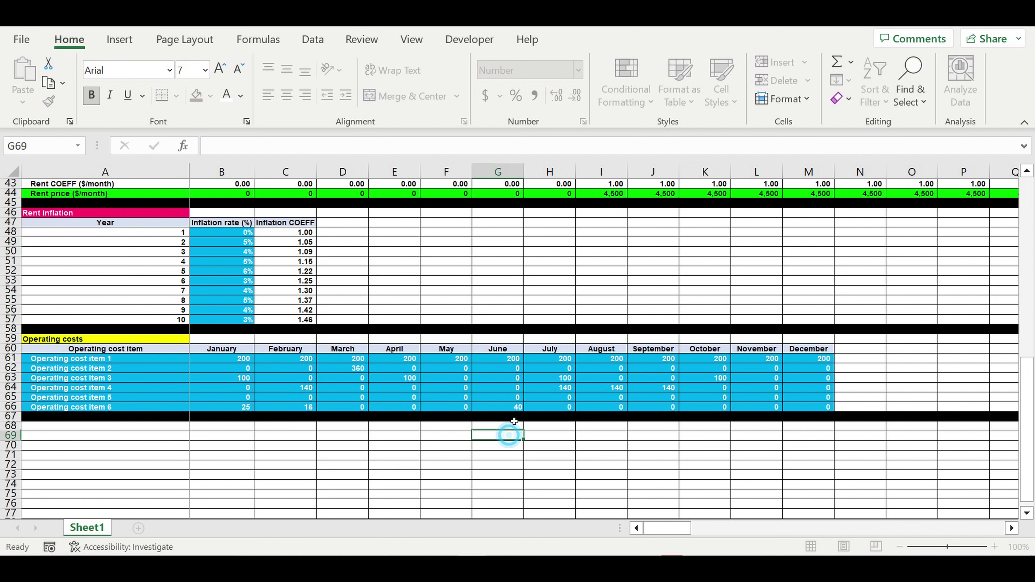
left_click(514, 409)
left_click_drag(523, 411, 826, 448)
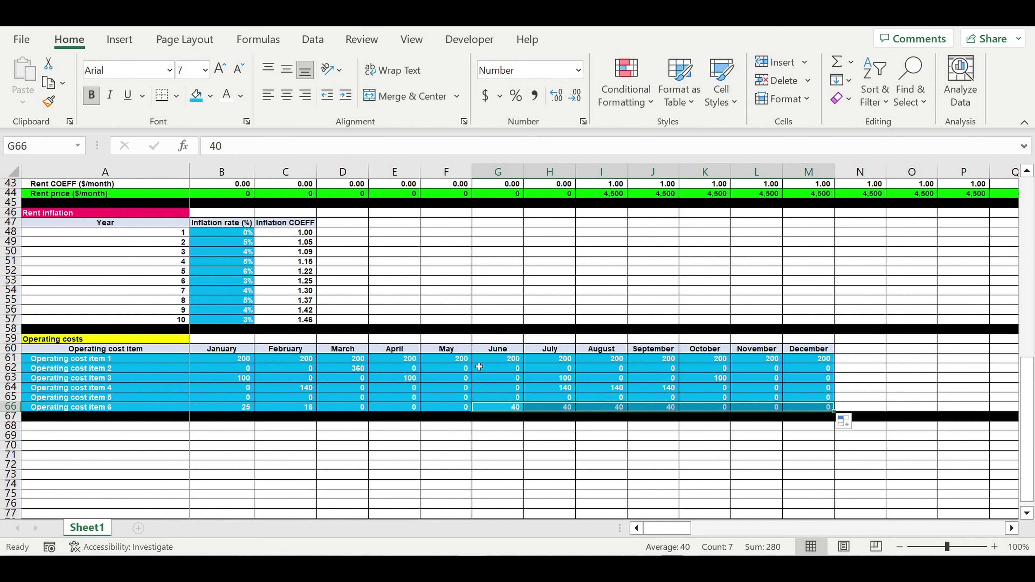
Step: Enter 50 as the April cost of operating cost item 5 and copy it across through August
left_click(394, 400)
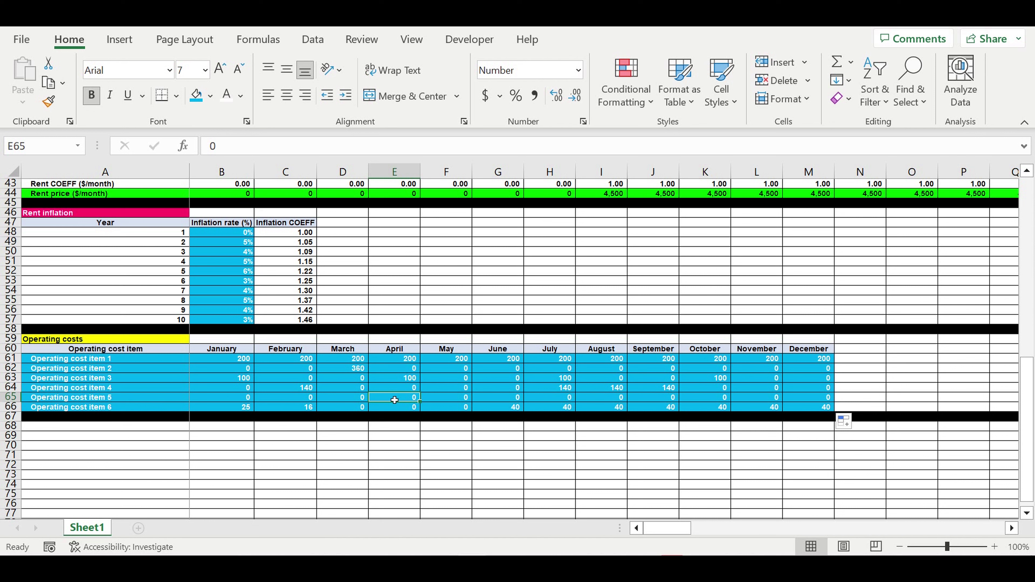
type("50")
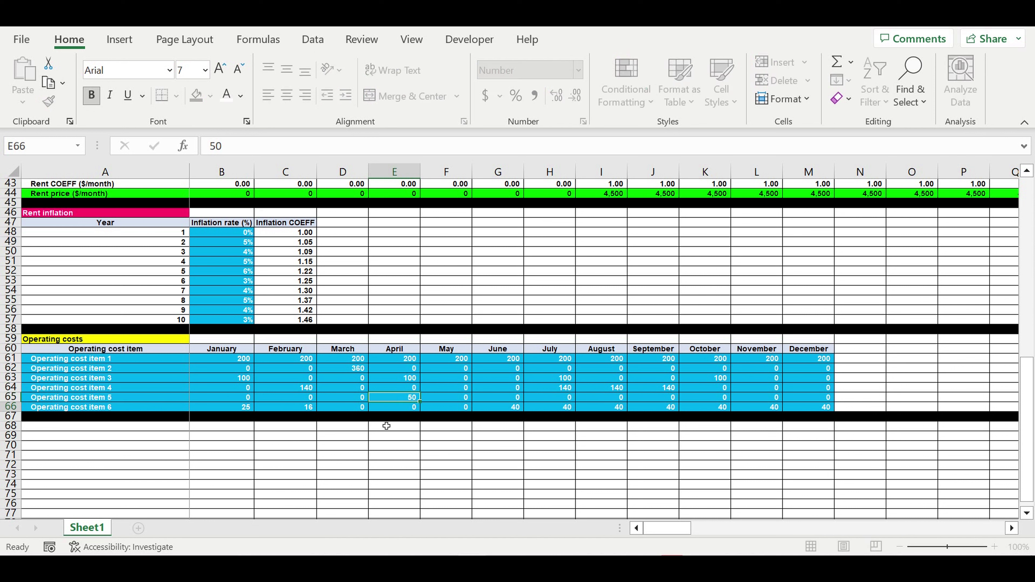
left_click(386, 424)
left_click(401, 398)
left_click_drag(420, 402, 613, 410)
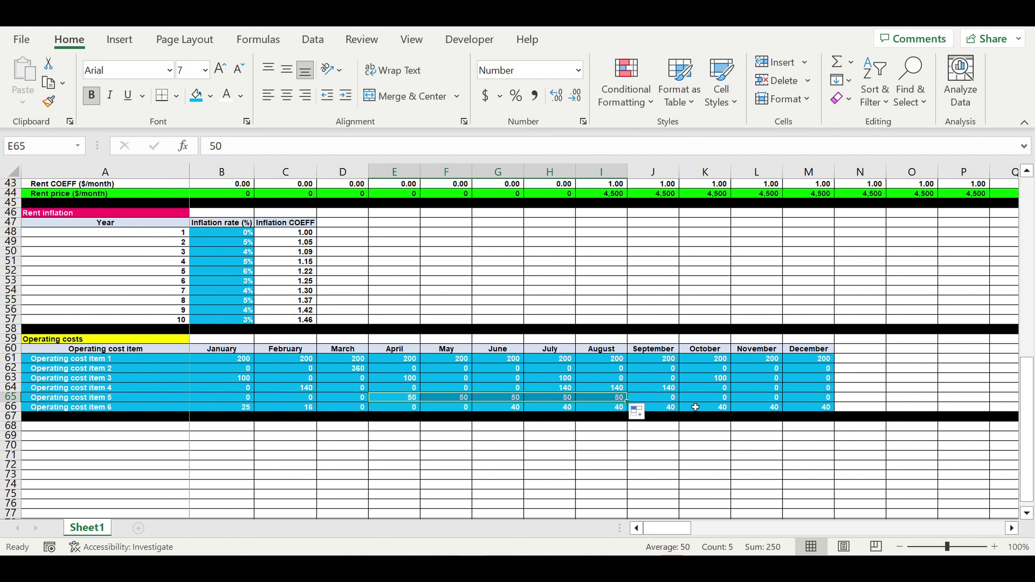
left_click(667, 468)
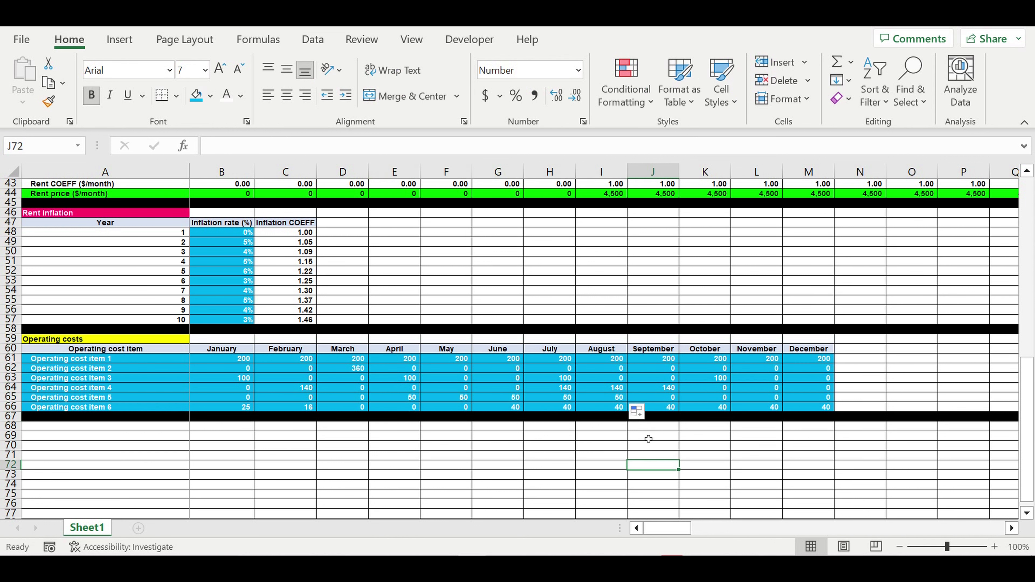
left_click(537, 456)
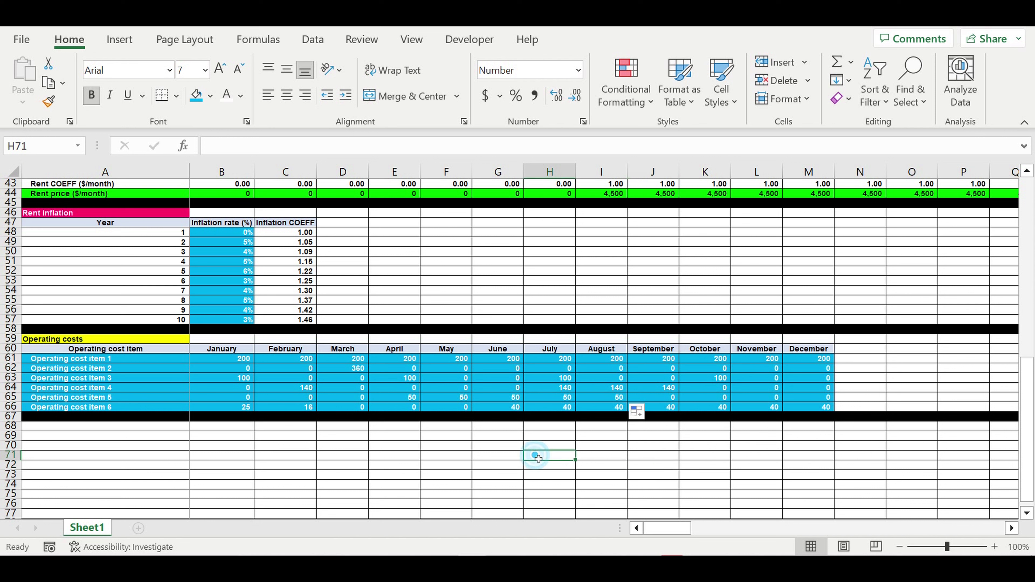
left_click_drag(241, 361, 815, 407)
scroll(465, 384, "up", 2)
scroll(463, 378, "up", 3)
scroll(462, 377, "down", 3)
scroll(375, 378, "down", 2)
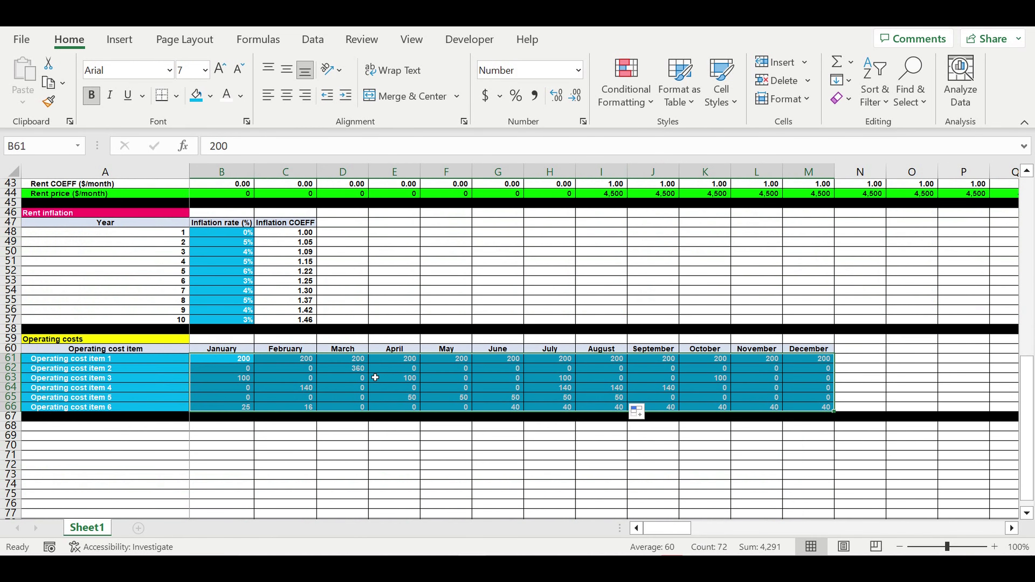
Step: Label cell A68 "Operating costs spayment start (months from the deal)" and widen column A to fit the text
left_click(112, 427)
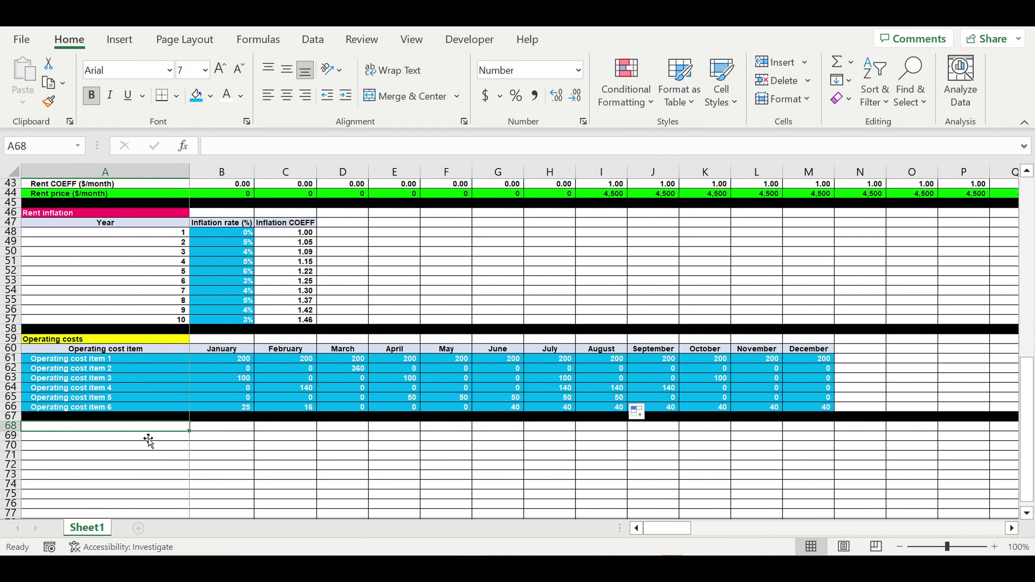
type("O")
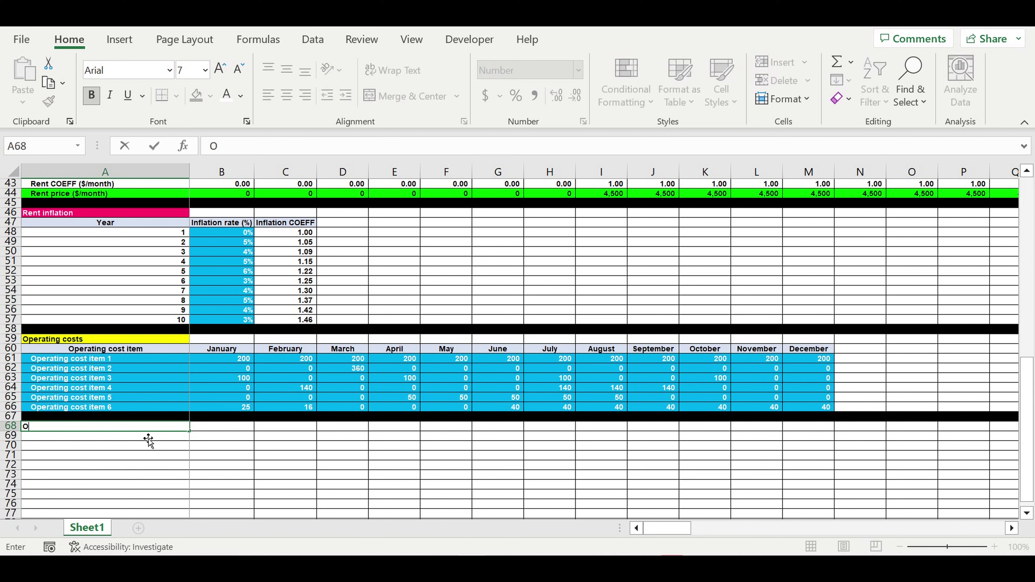
type("per")
type("ating")
type(" costs ")
type("sy")
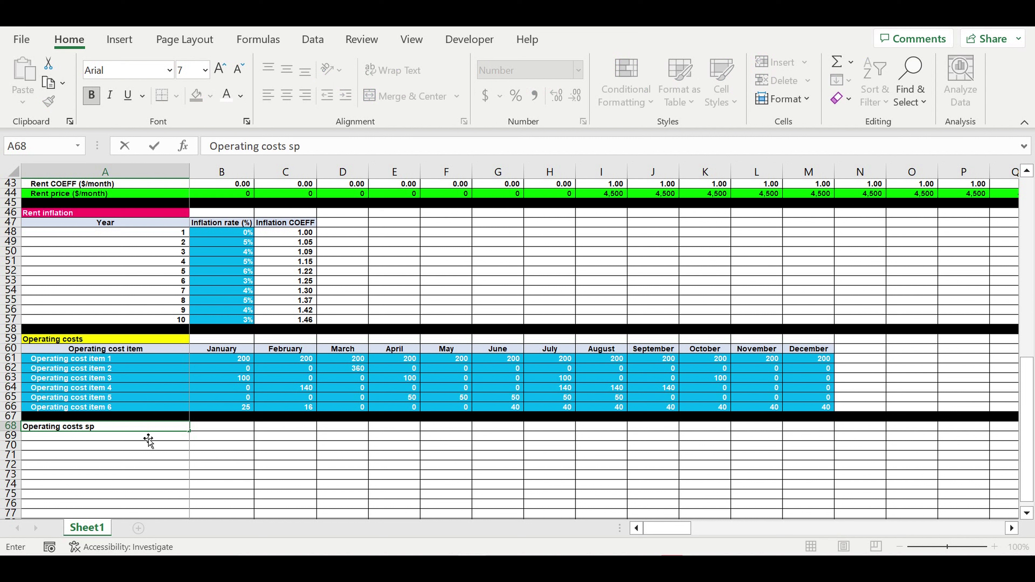
type("ayment start")
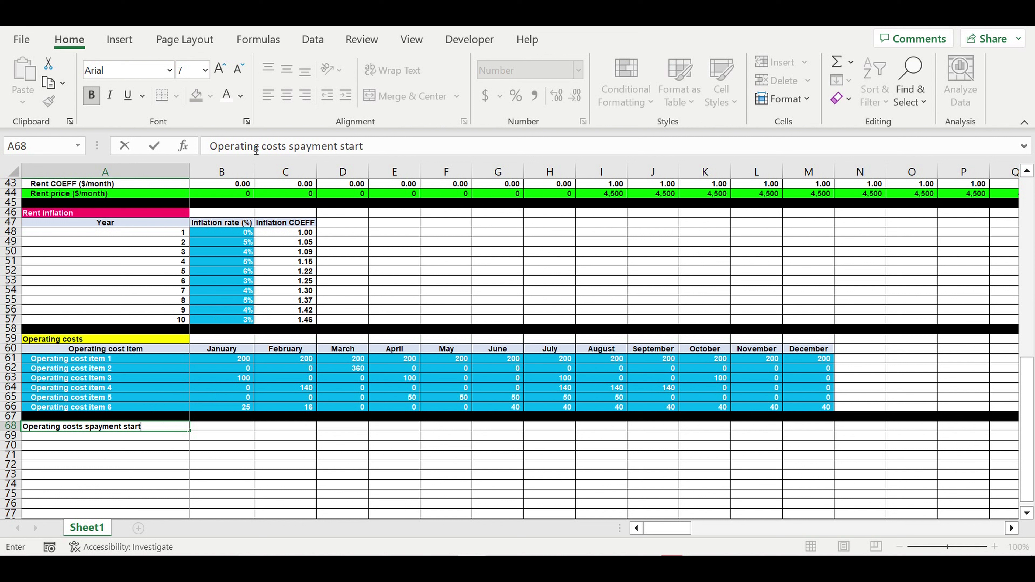
left_click(290, 146)
left_click(154, 432)
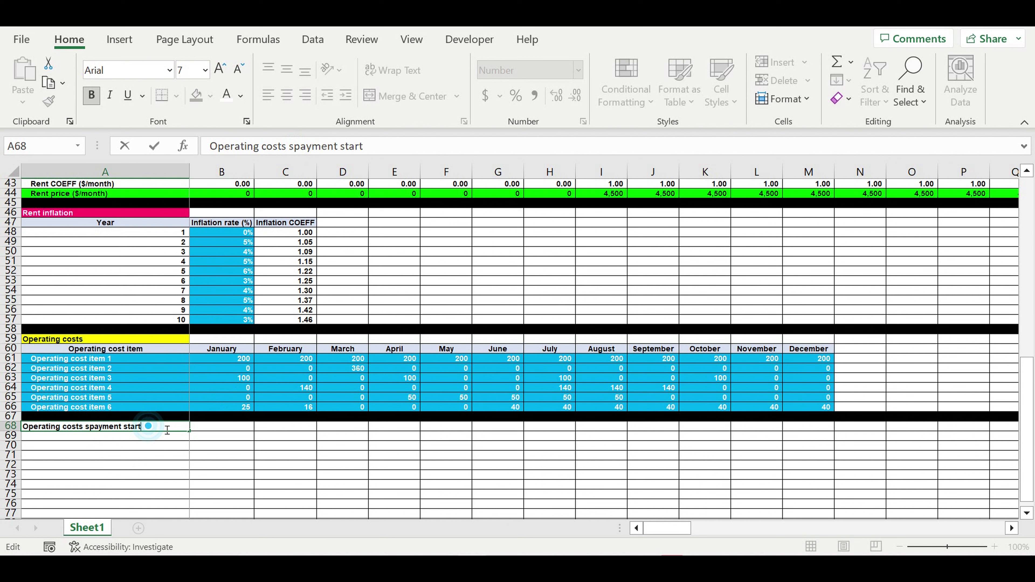
type("(mont")
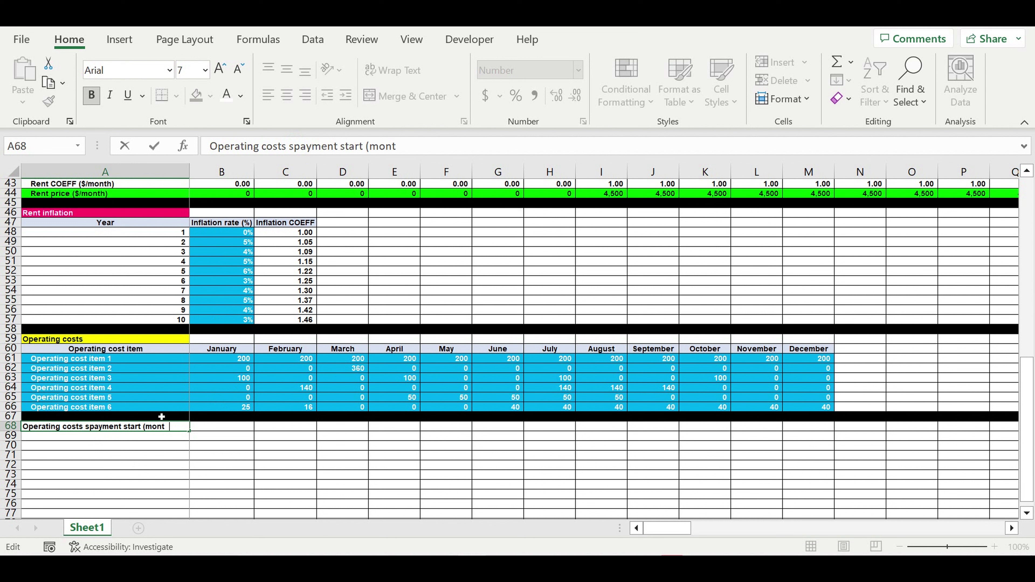
type("hs from the deal")
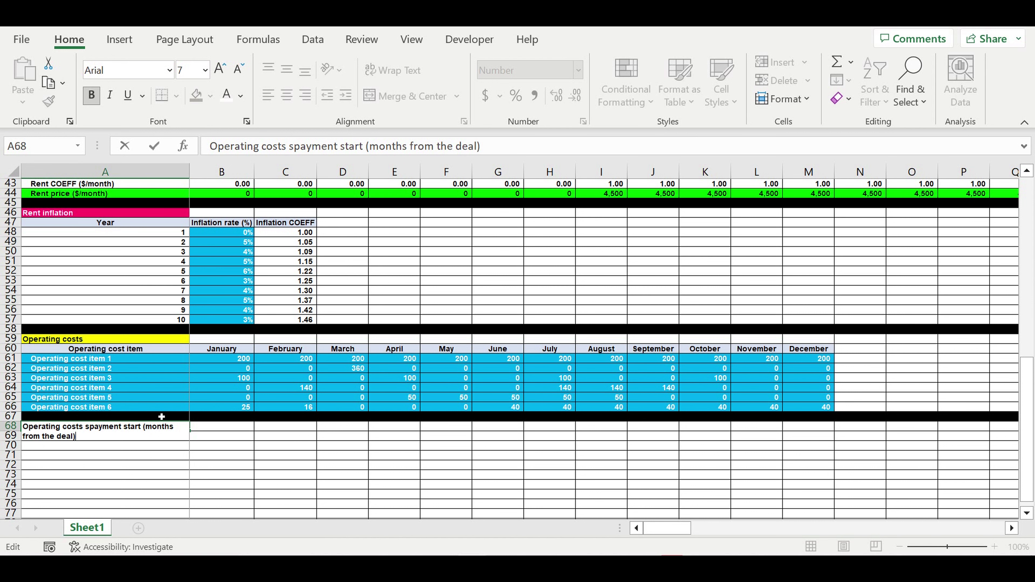
key("Return")
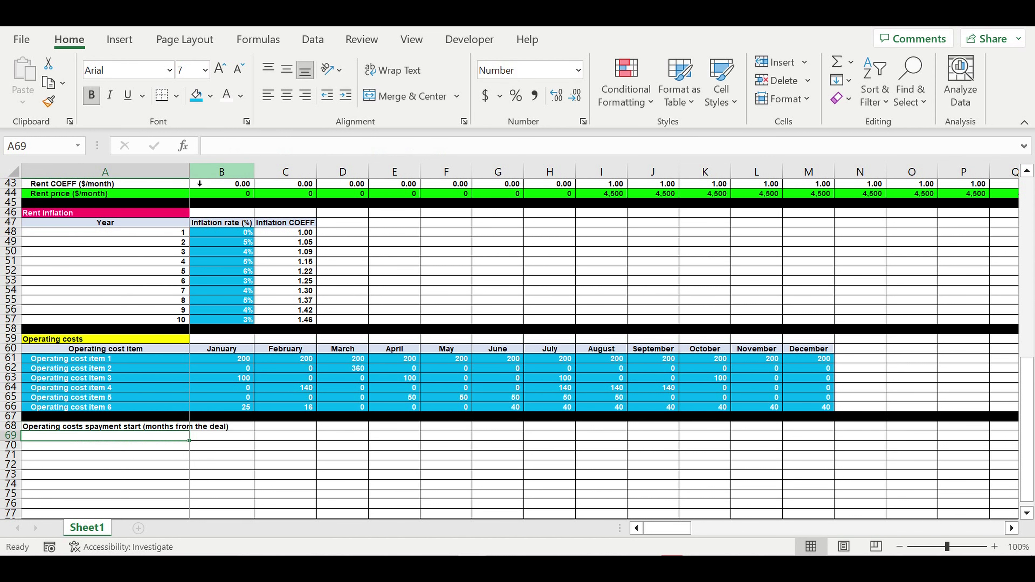
double_click(190, 171)
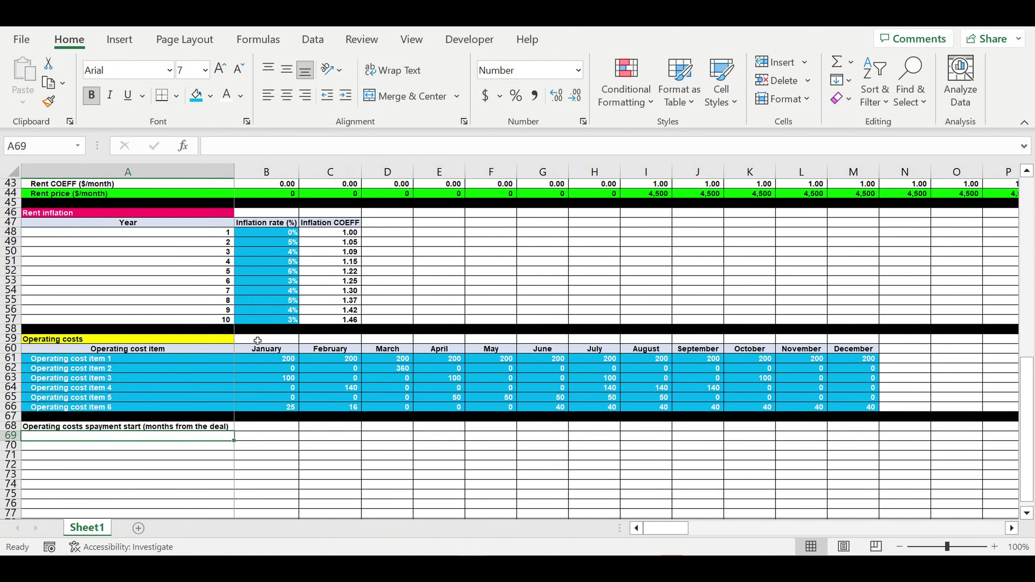
Step: Enter 3 as the operating costs payment start in B68 and format the cell with the blue input fill and white text
left_click(263, 424)
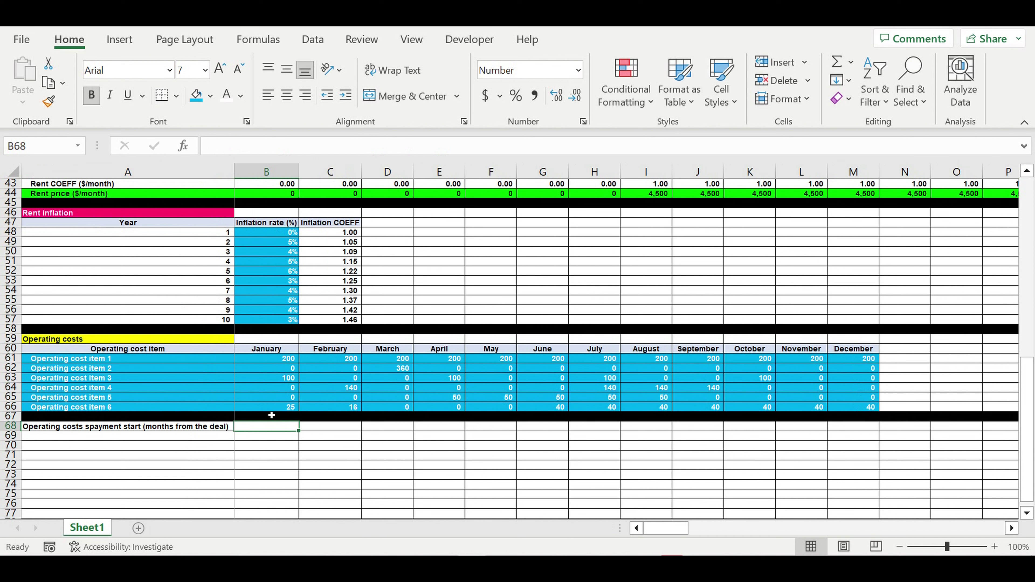
type("3")
left_click(282, 453)
left_click(274, 425)
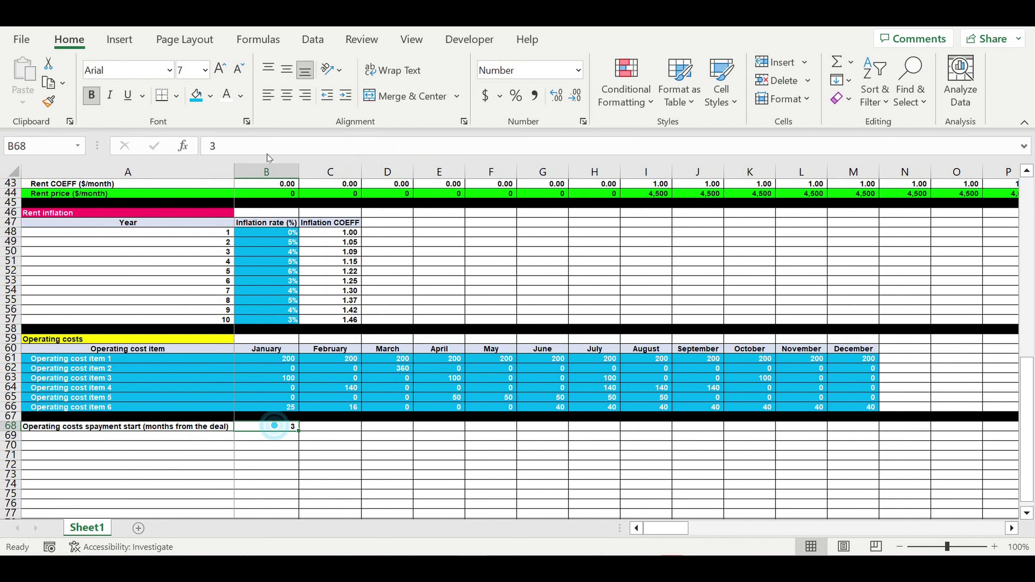
left_click(196, 96)
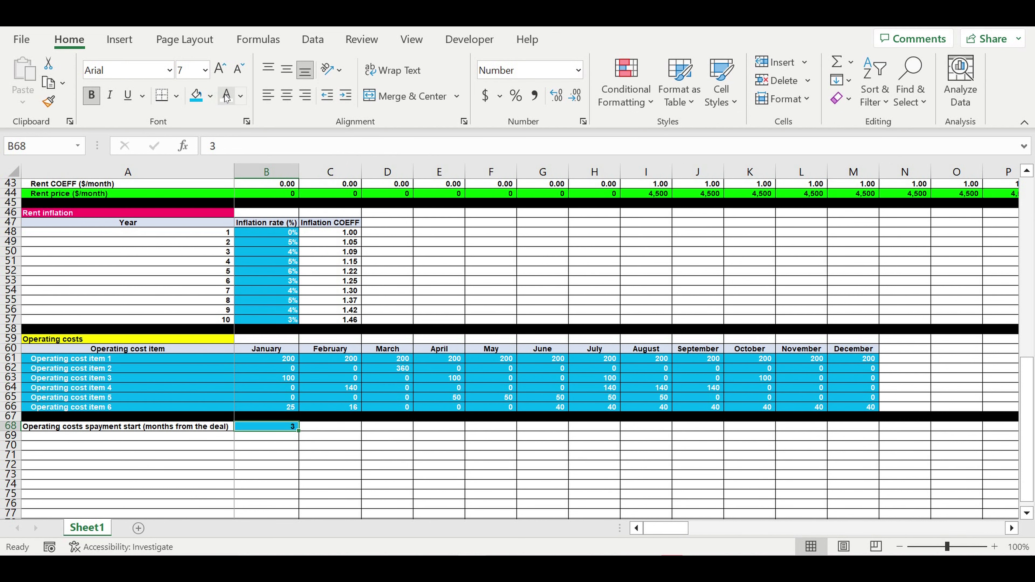
left_click(393, 475)
Step: Examine the project timeline from the April 2023 deal start through the first rent months
scroll(396, 410, "up", 3)
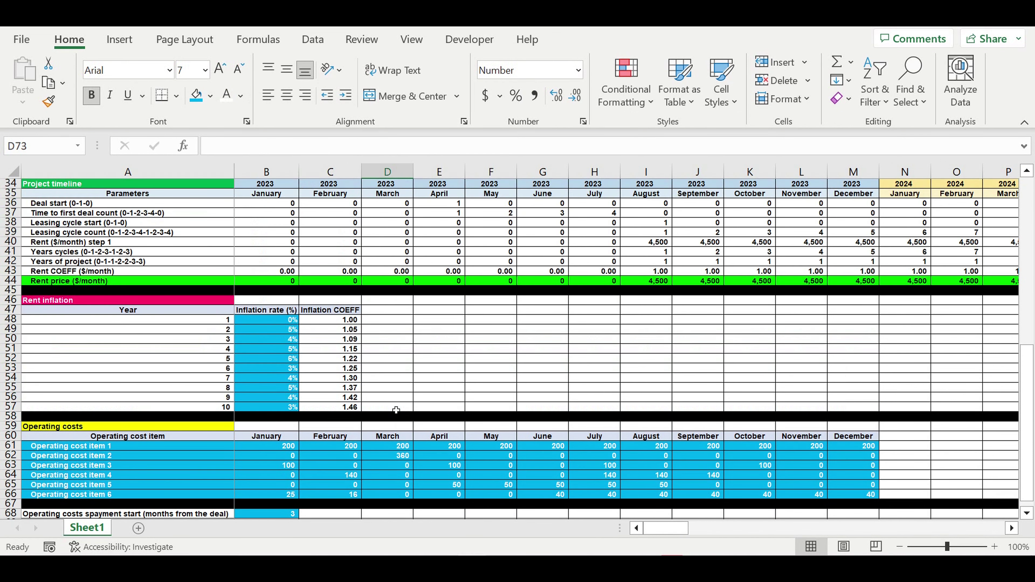
scroll(395, 410, "up", 2)
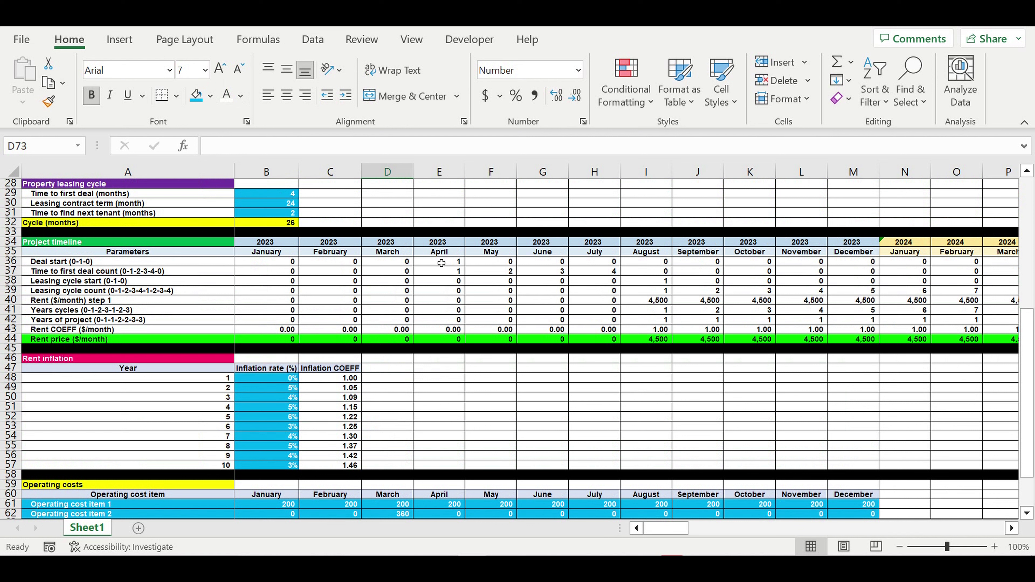
left_click(442, 264)
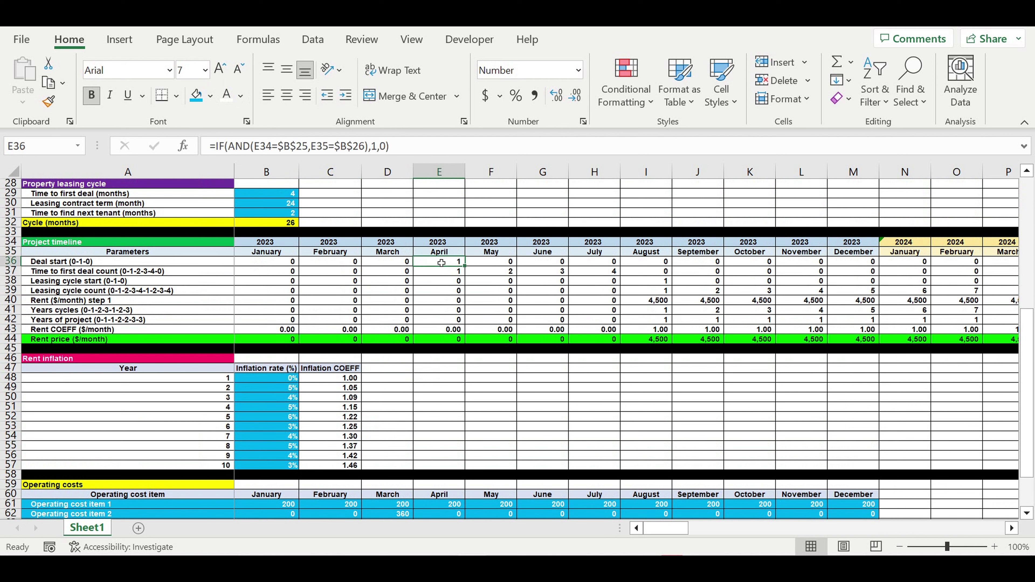
left_click_drag(456, 270, 854, 322)
left_click_drag(650, 305, 873, 309)
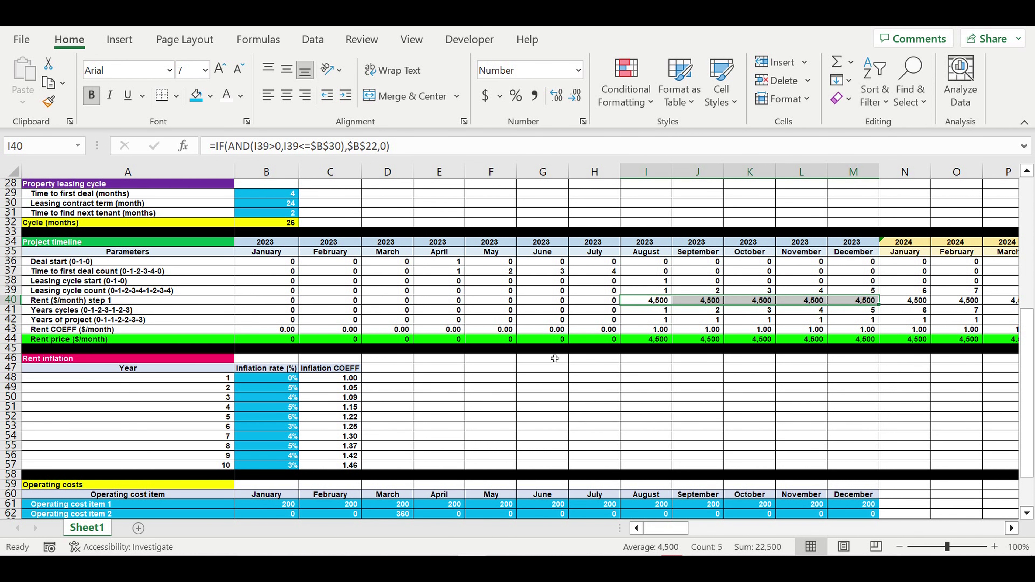
Step: Enter the check formula =IF(B68>B29,"mistake","ok") in C68, comparing the payment start with the time to first deal
scroll(552, 356, "down", 6)
left_click(328, 401)
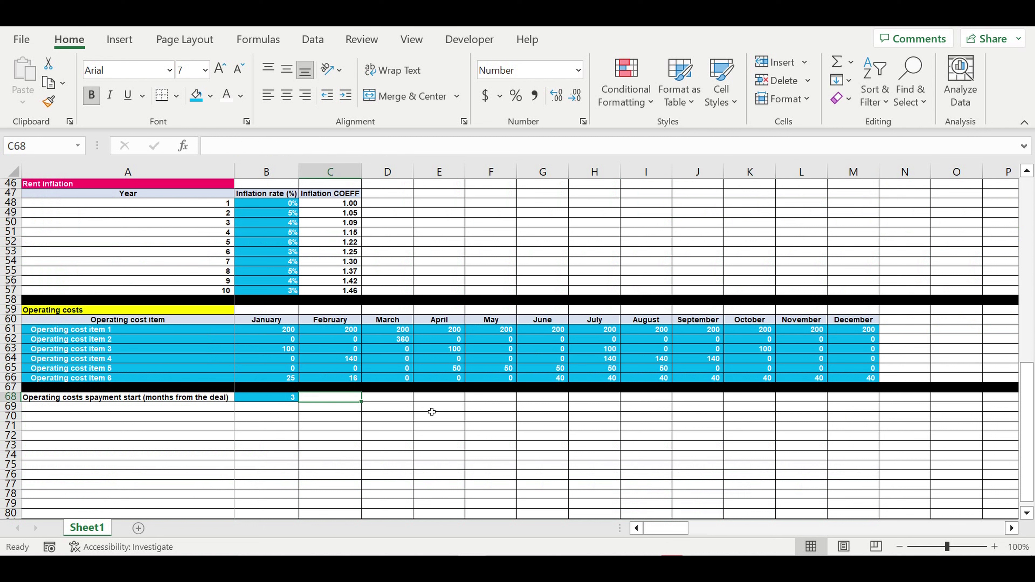
type("=i")
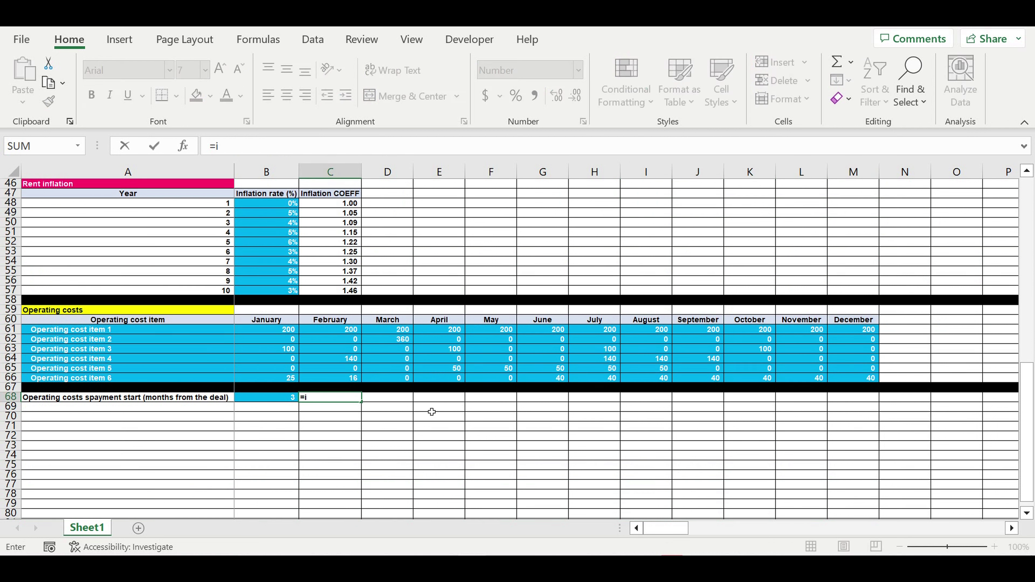
type("f")
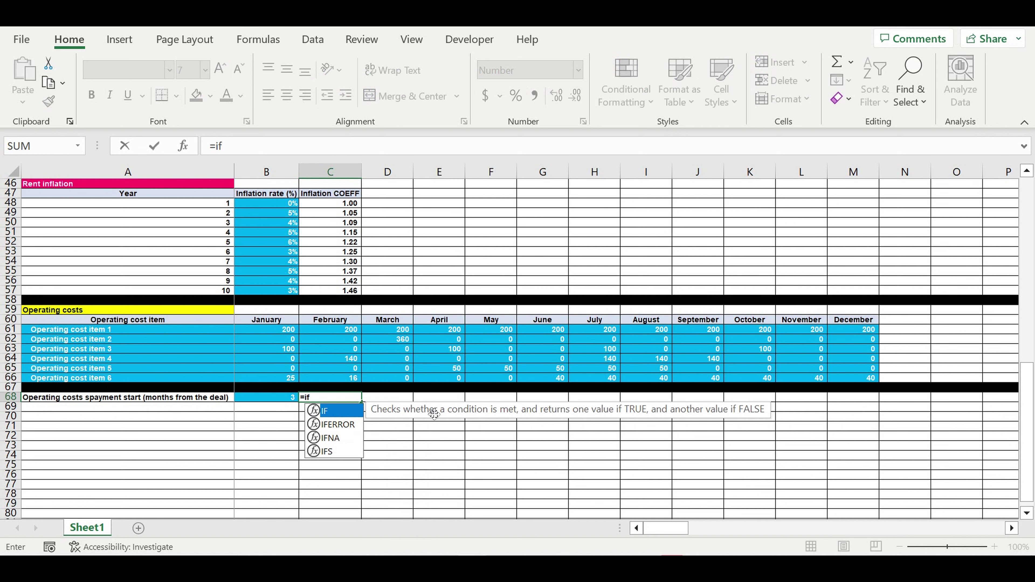
type("(")
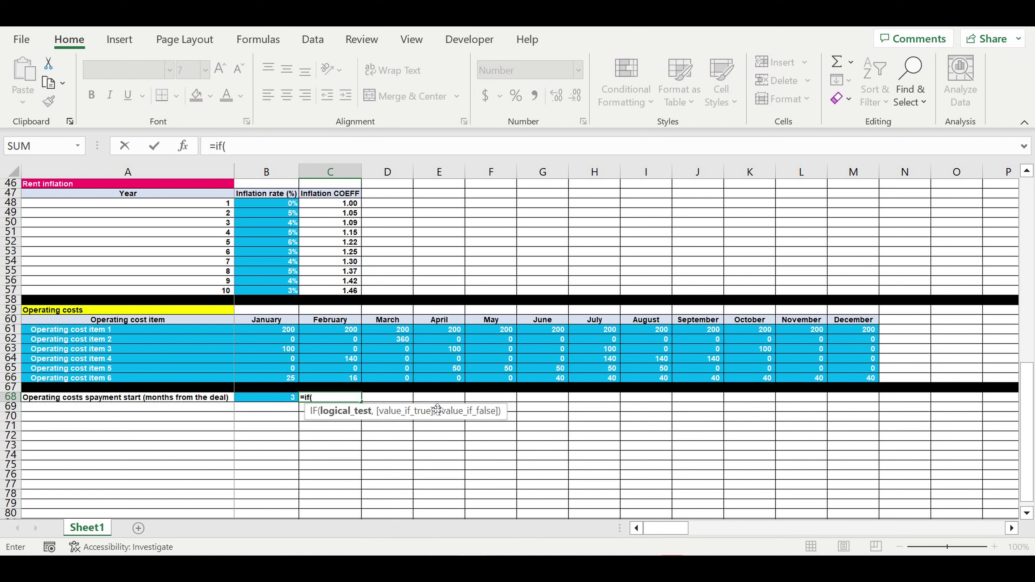
left_click(276, 399)
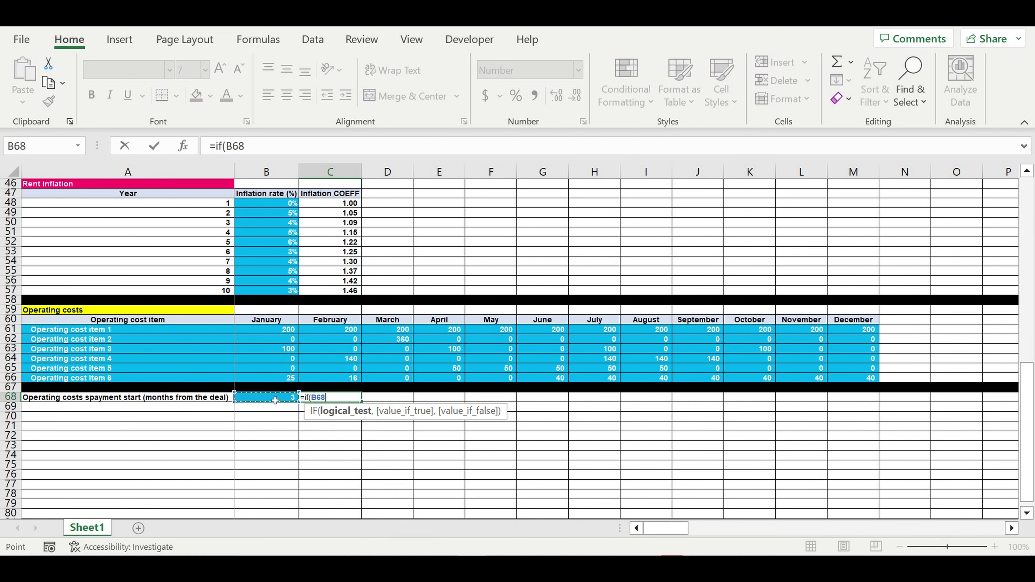
type(">")
scroll(350, 349, "up", 11)
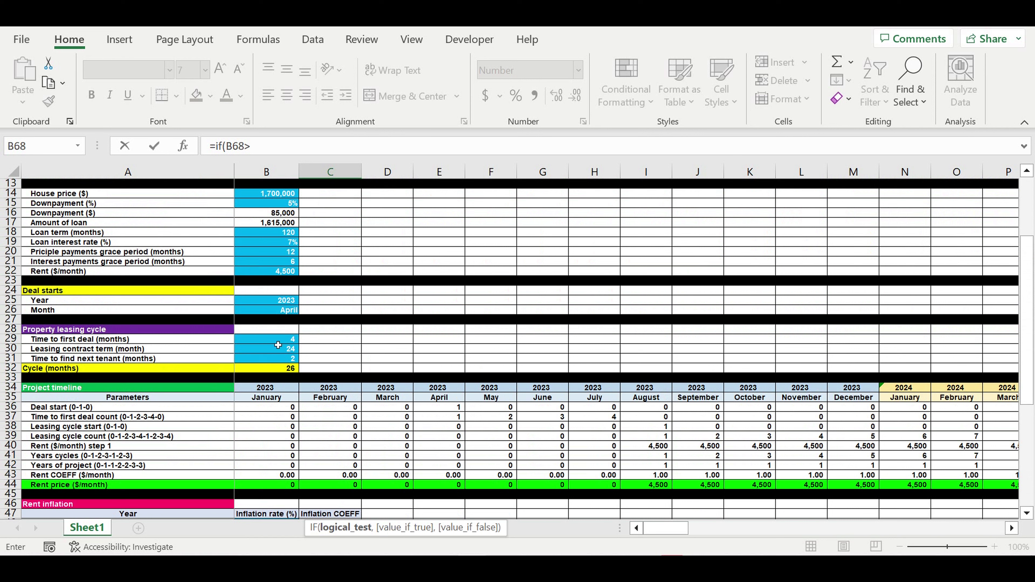
left_click(278, 341)
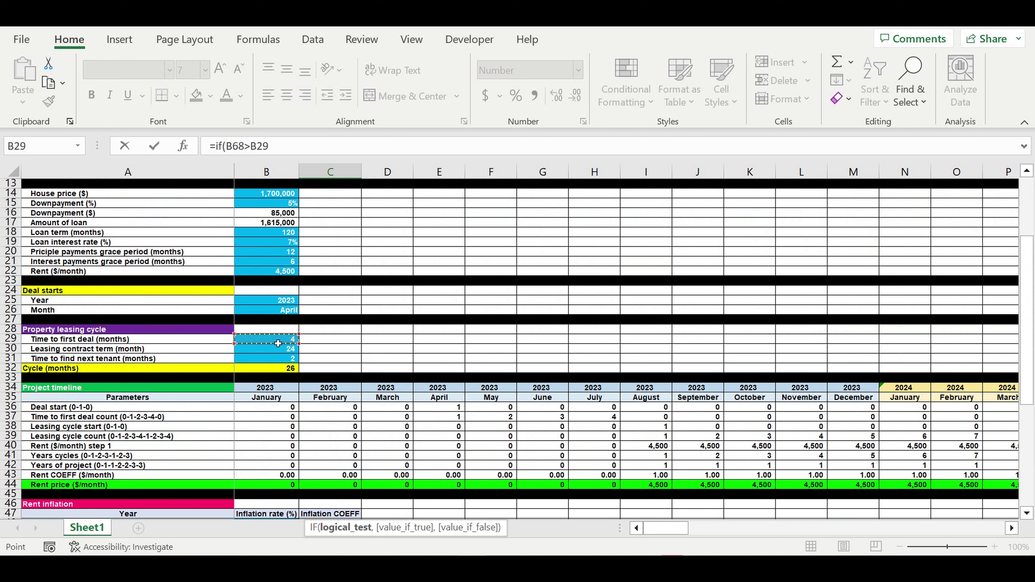
left_click(301, 147)
type(",\"mi")
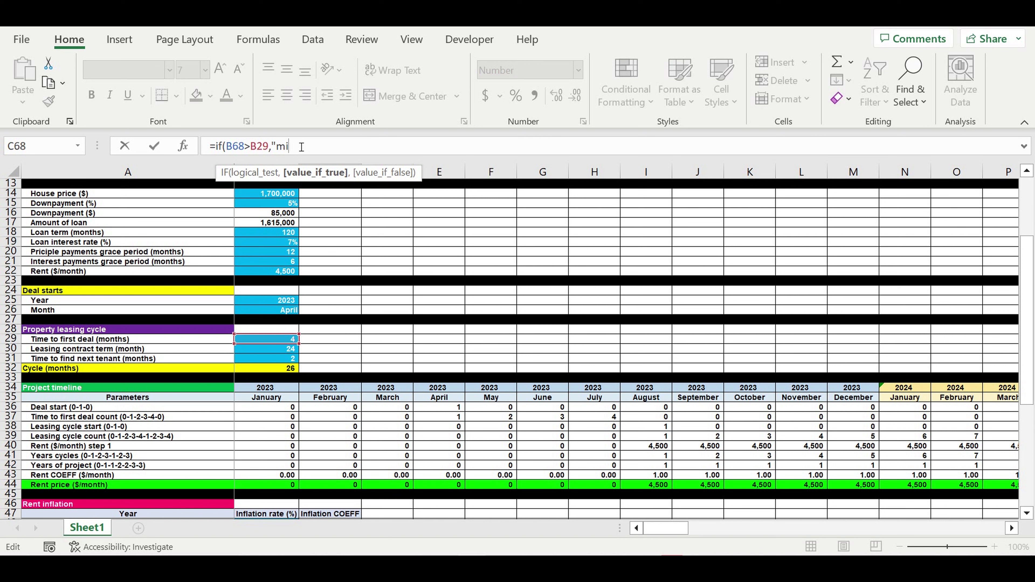
type("stake")
type(",")
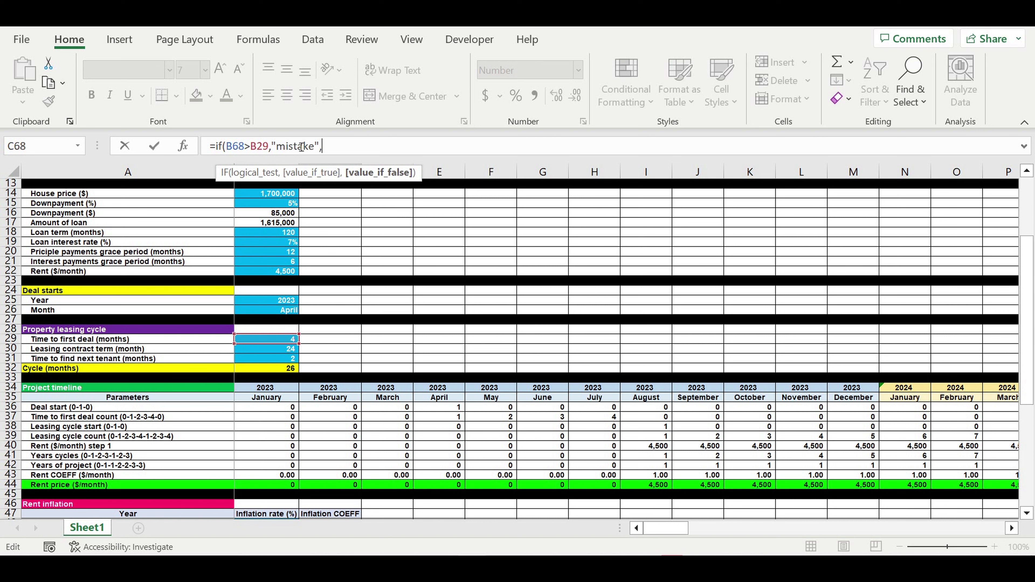
type("\"ok\")")
key("Return")
Step: Center the result of the payment start check in C68
scroll(311, 449, "down", 7)
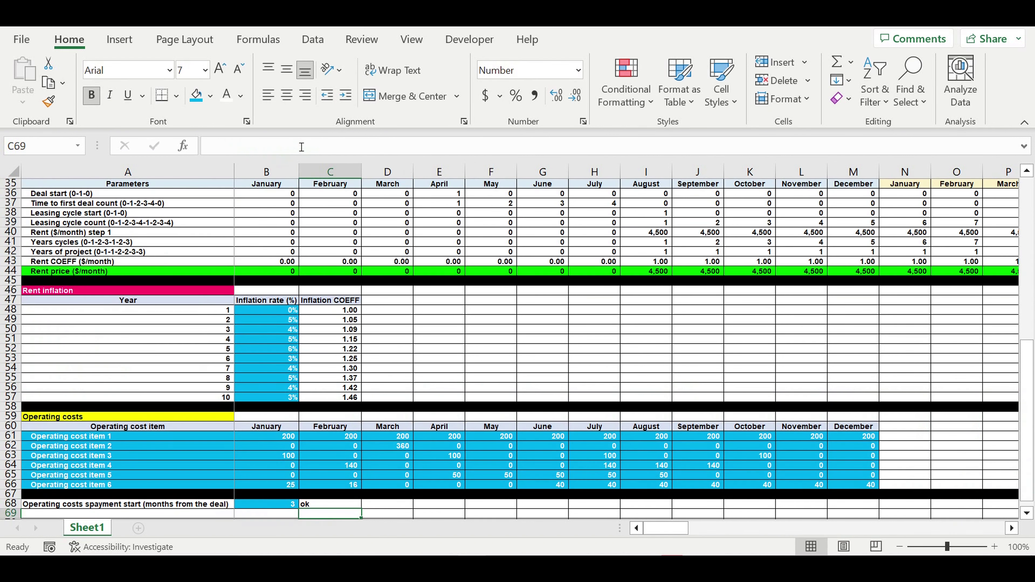
scroll(312, 450, "down", 3)
left_click(326, 419)
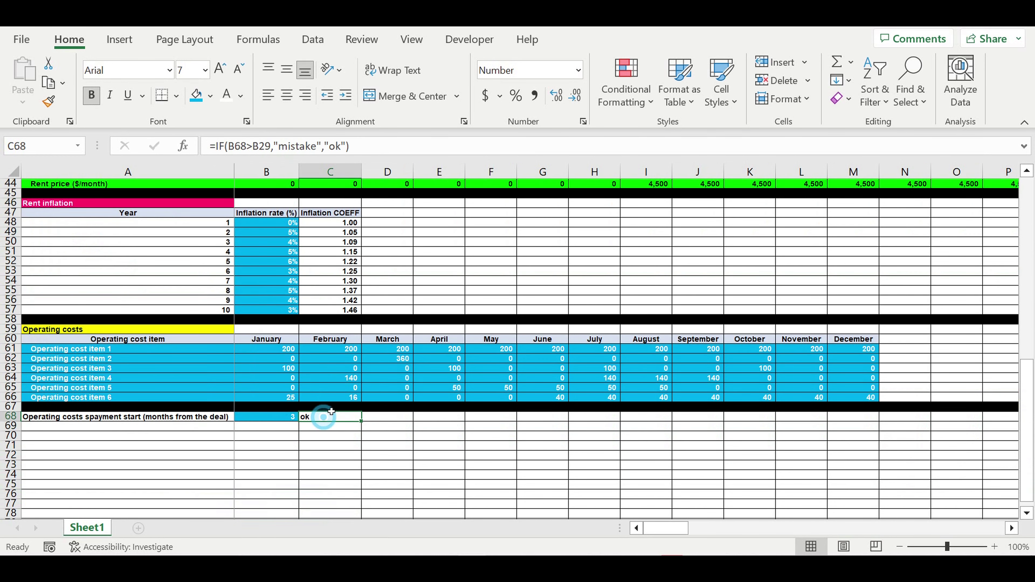
left_click(287, 95)
Step: Test the check with a payment start of 6 months and compare it with the first rent month in the timeline
left_click(274, 420)
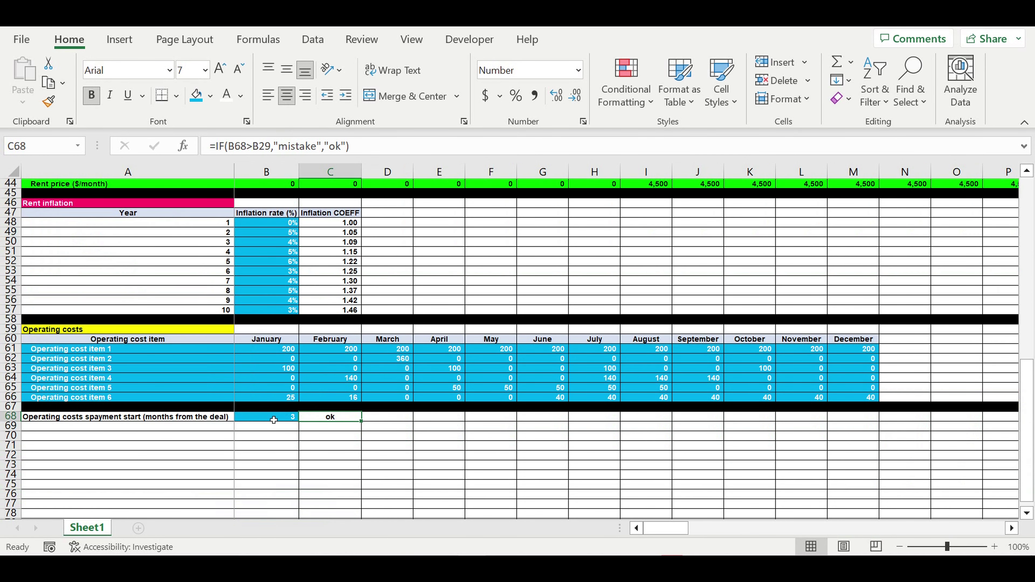
type("6")
key("Return")
left_click(283, 420)
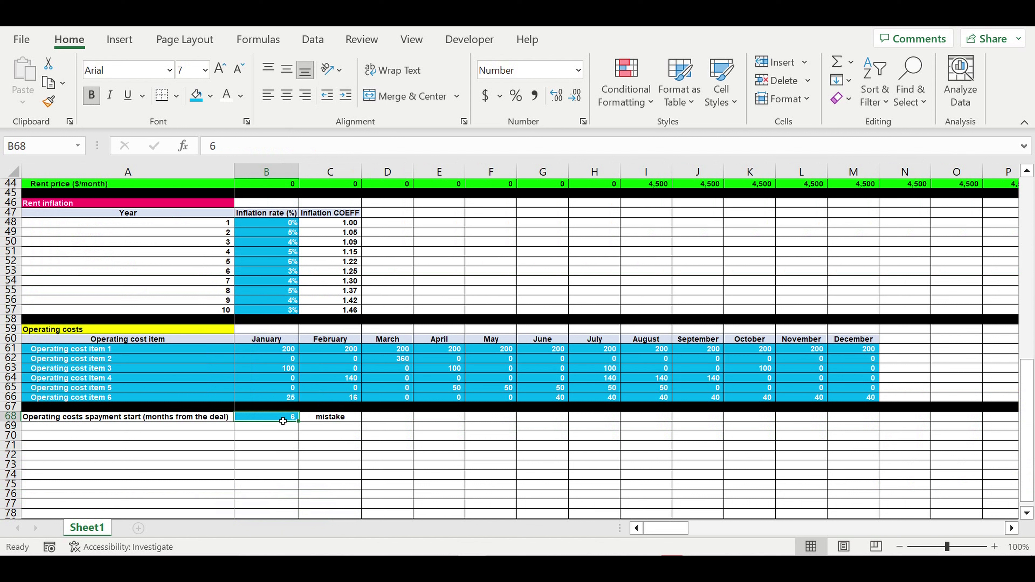
scroll(281, 421, "up", 9)
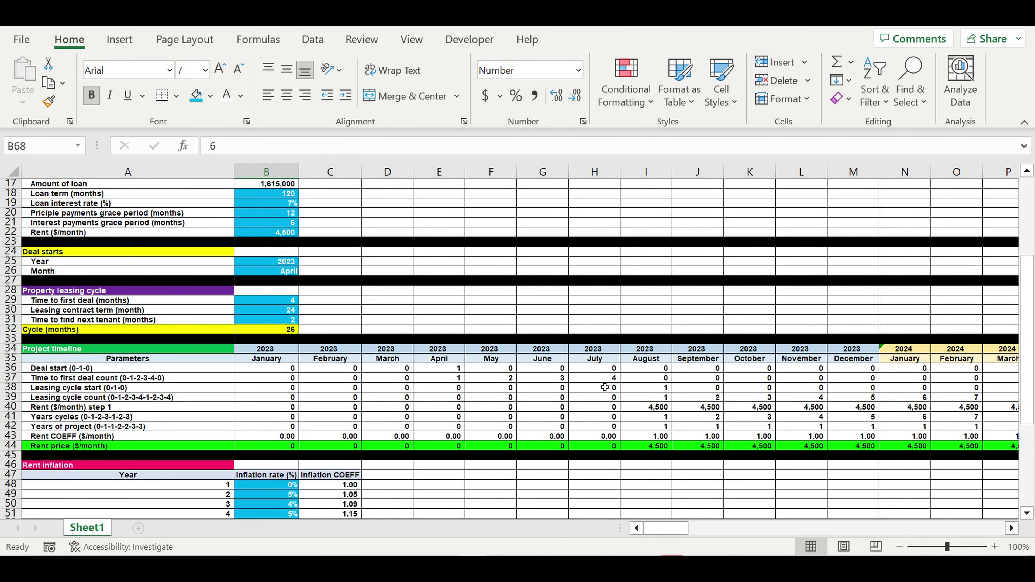
left_click(646, 409)
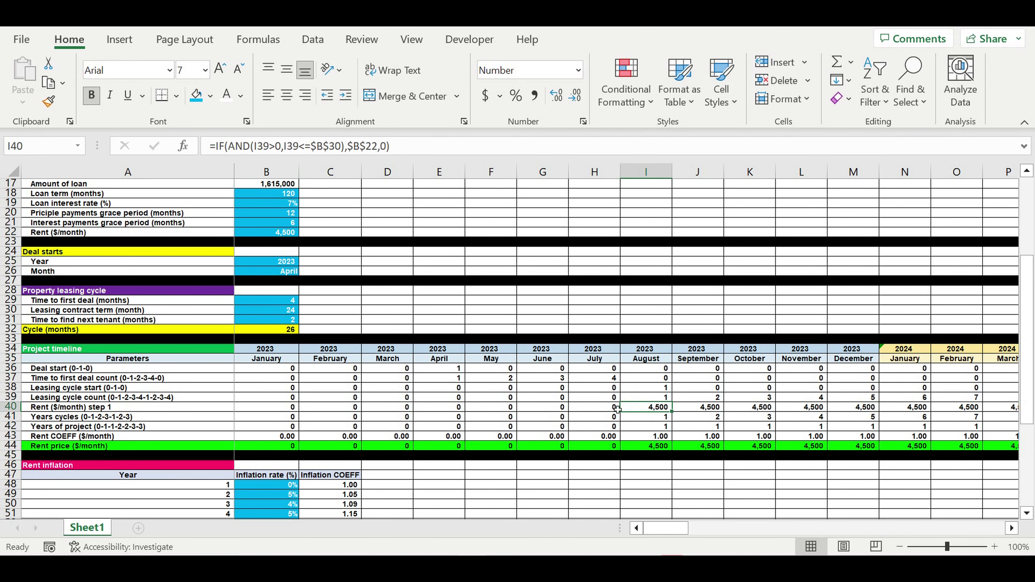
scroll(533, 406, "down", 9)
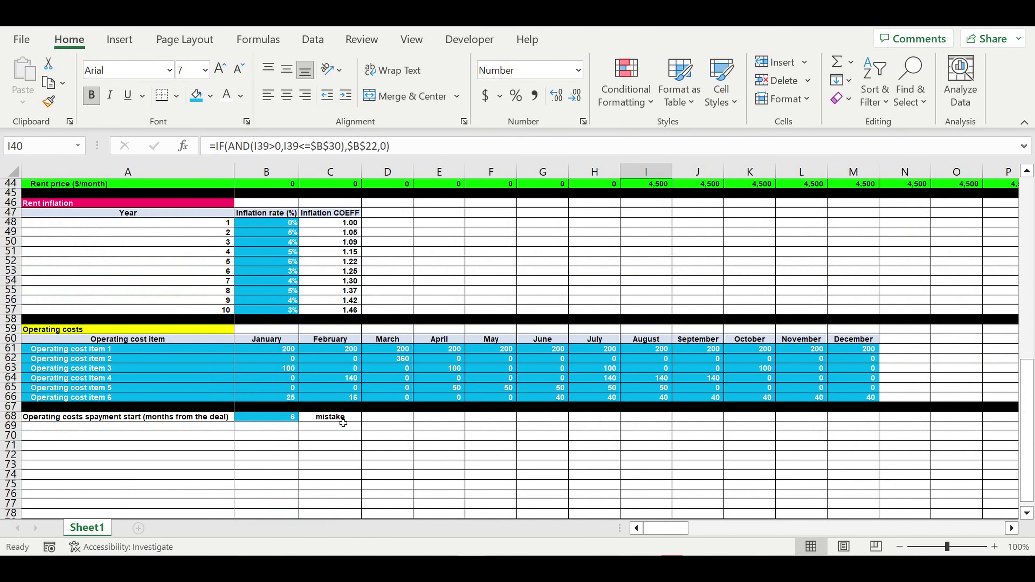
Step: Set the operating costs payment start in B68 to 2 months and compare it with the first rent month in the timeline
left_click(336, 417)
left_click(283, 422)
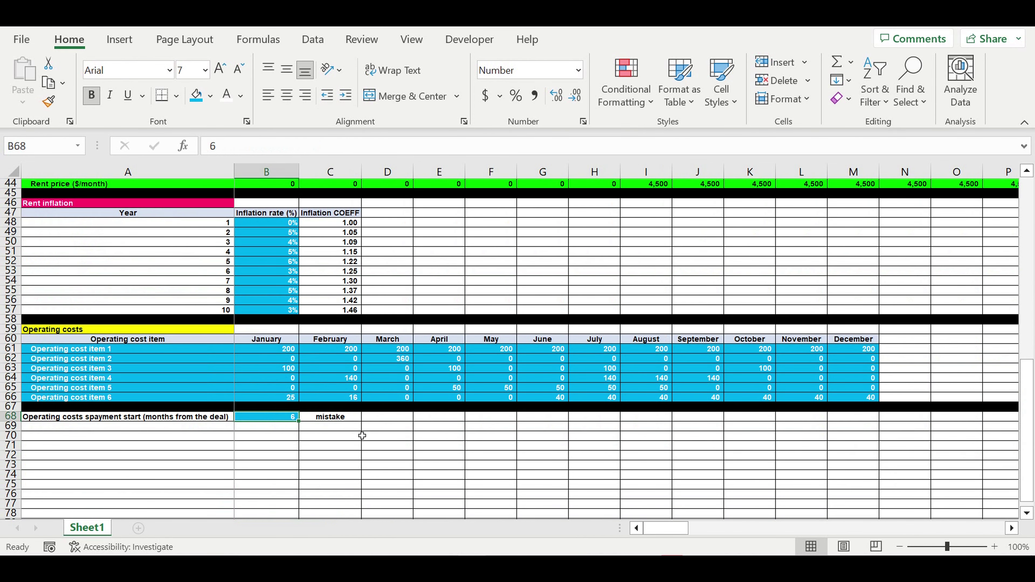
type("2")
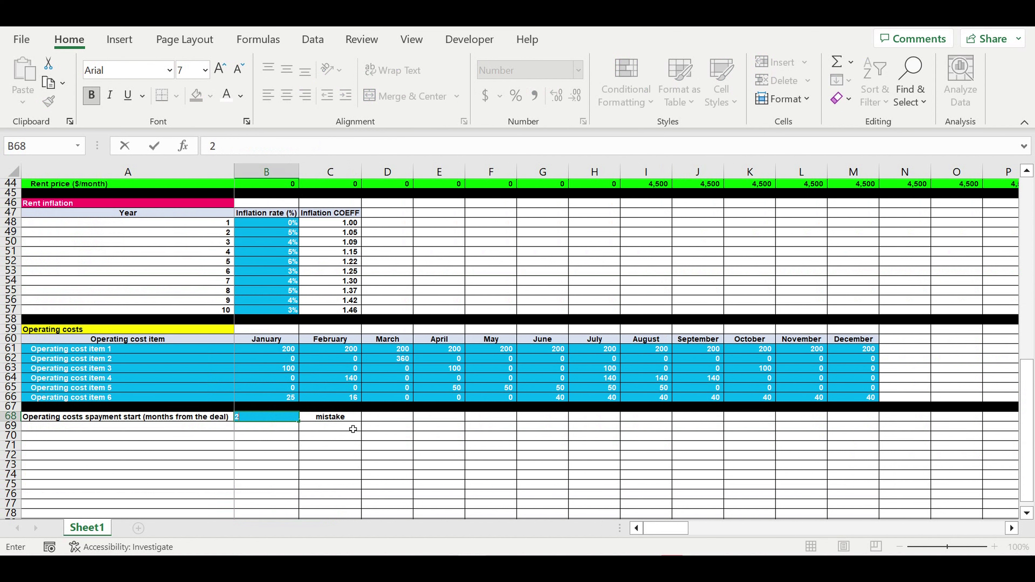
key("Return")
left_click(344, 420)
scroll(403, 405, "up", 4)
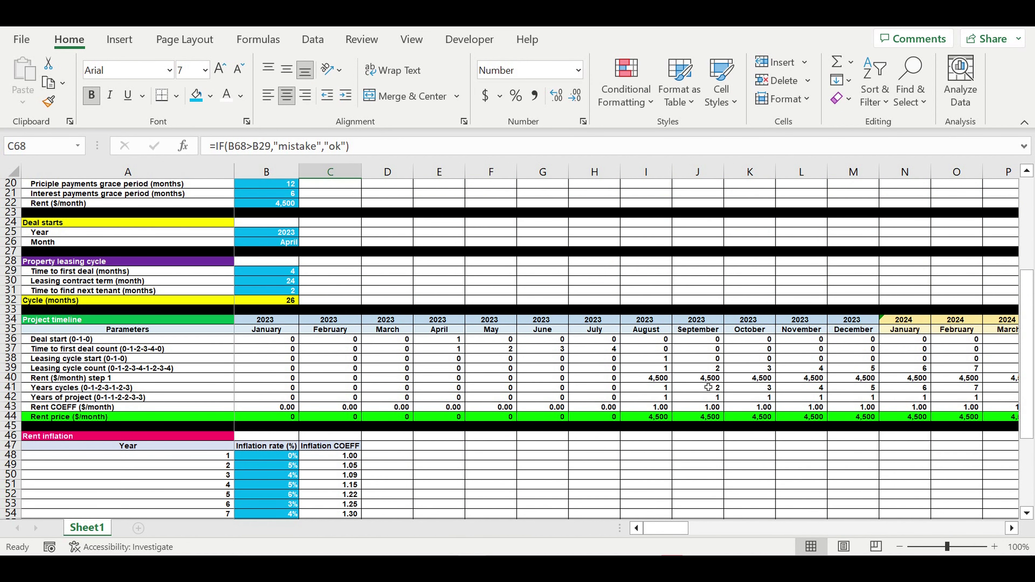
left_click(671, 381)
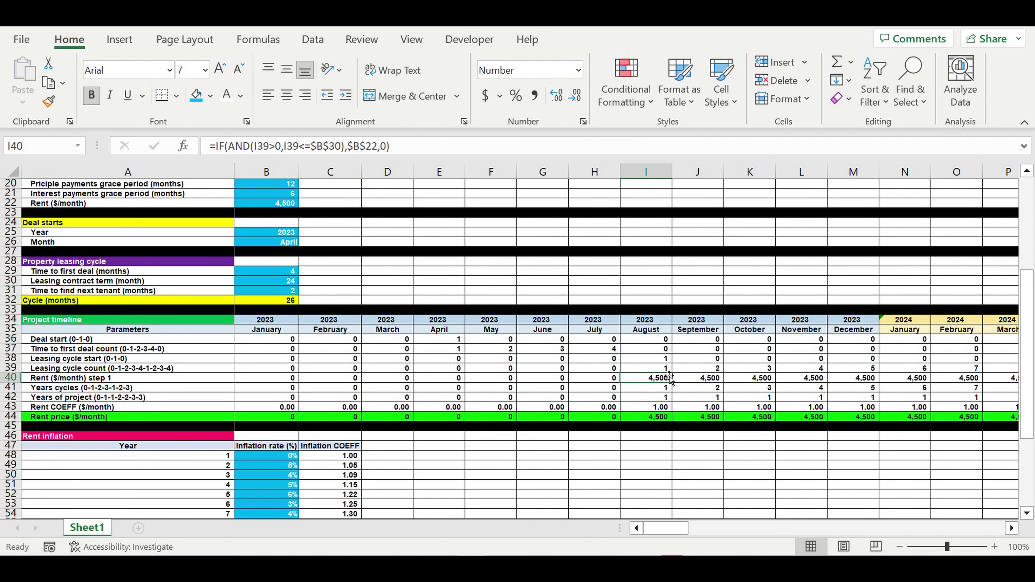
scroll(647, 383, "down", 8)
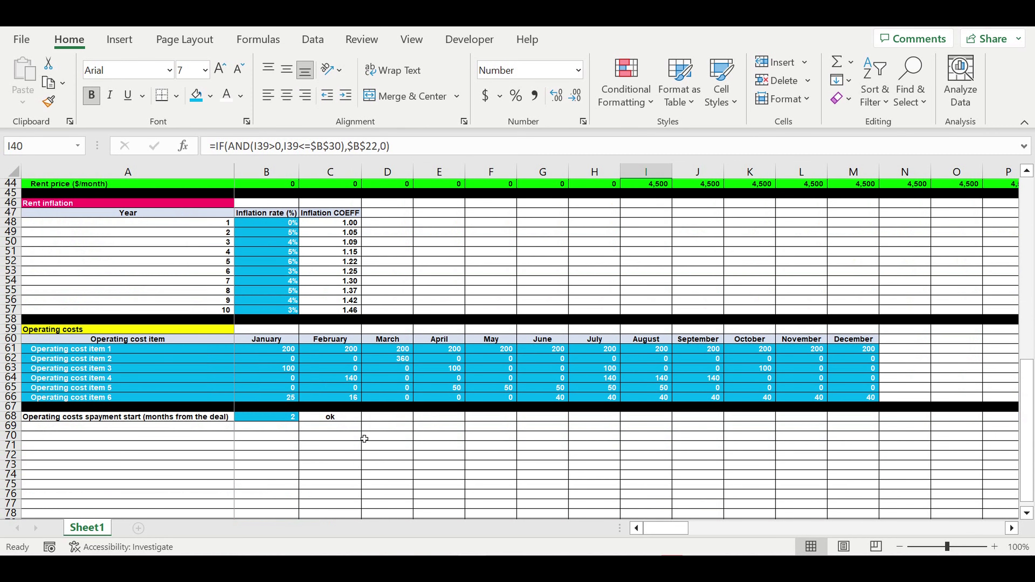
Step: Format the check cell C68 with a red fill and white text
left_click(348, 418)
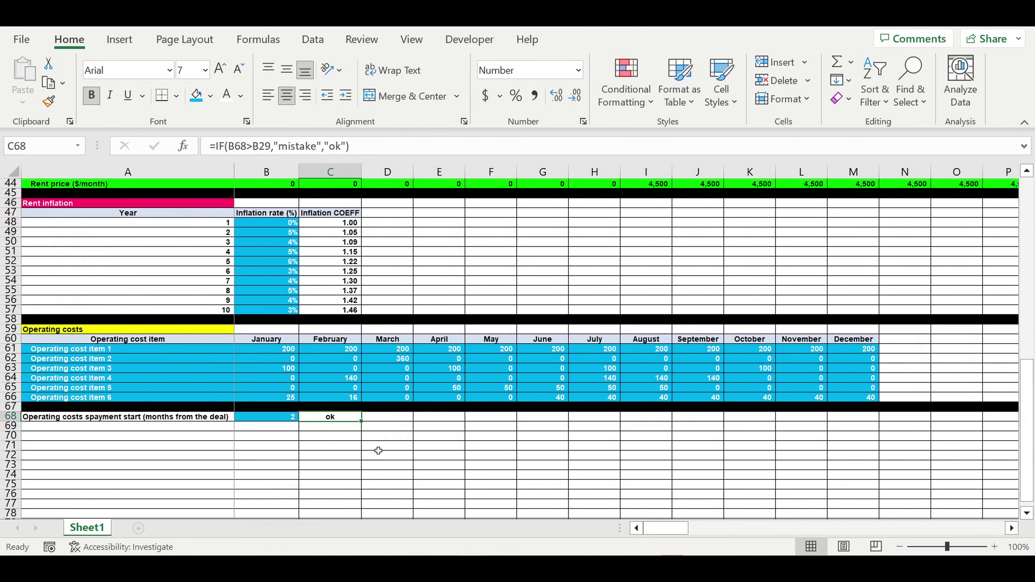
left_click(210, 97)
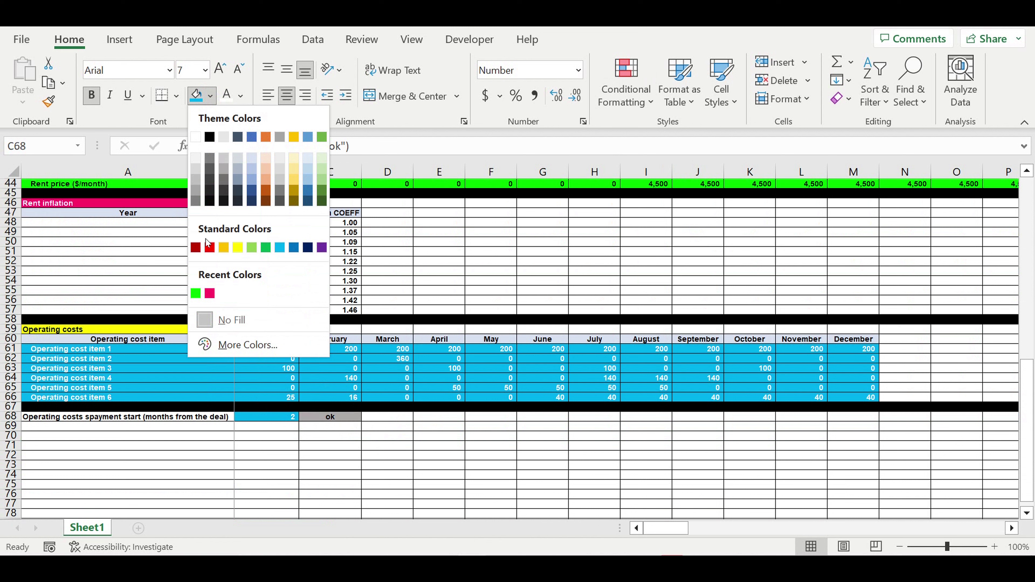
left_click(210, 247)
left_click(230, 98)
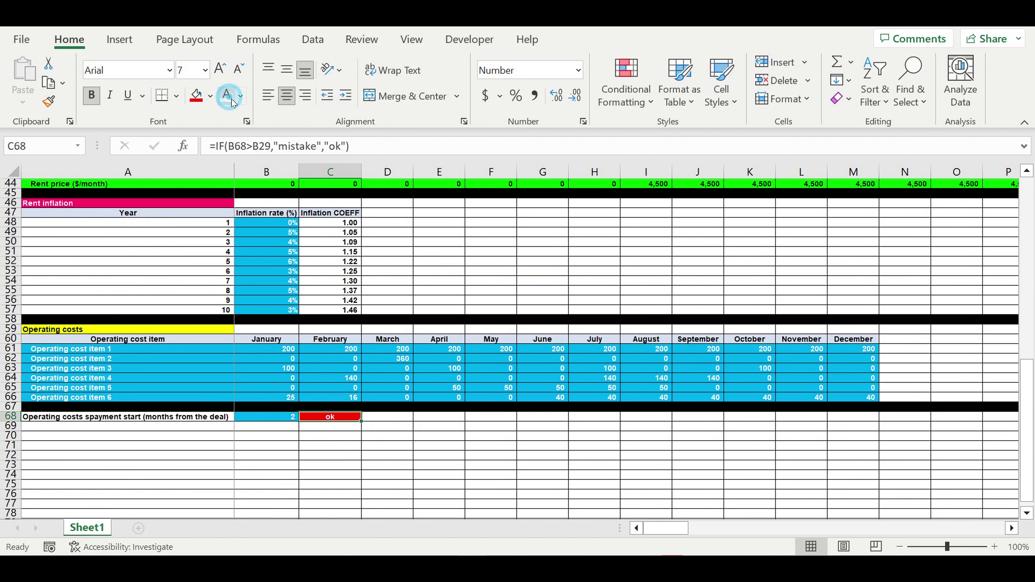
Step: Create a formula-based conditional formatting rule for C68 with the condition =$C$68="ok"
left_click(627, 79)
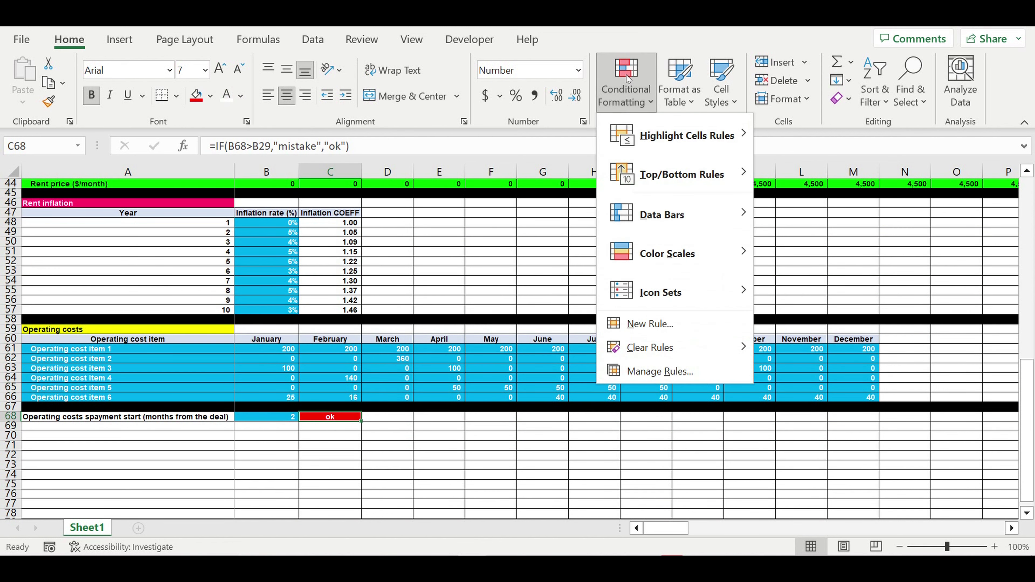
left_click(639, 324)
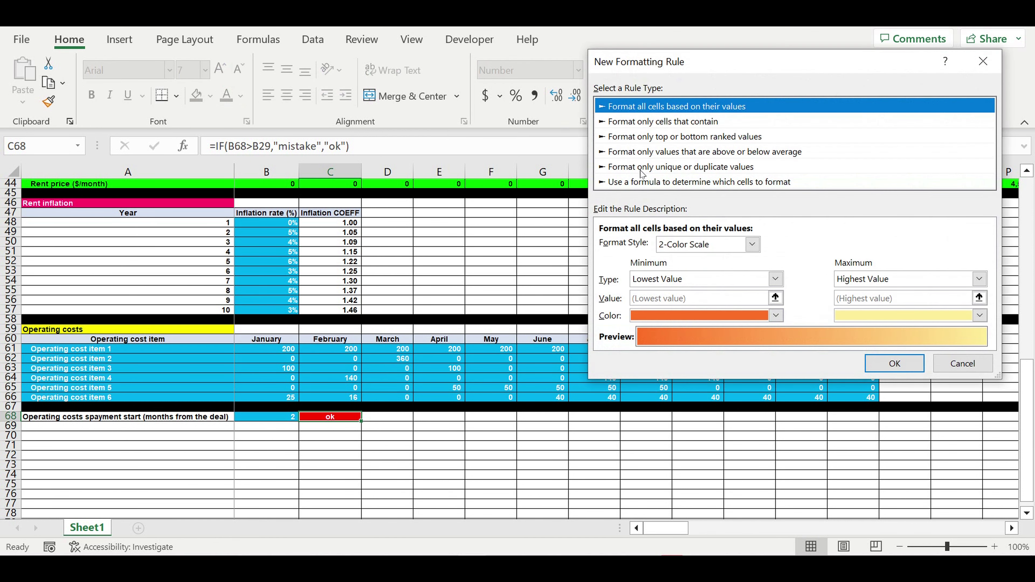
left_click(642, 182)
left_click(610, 244)
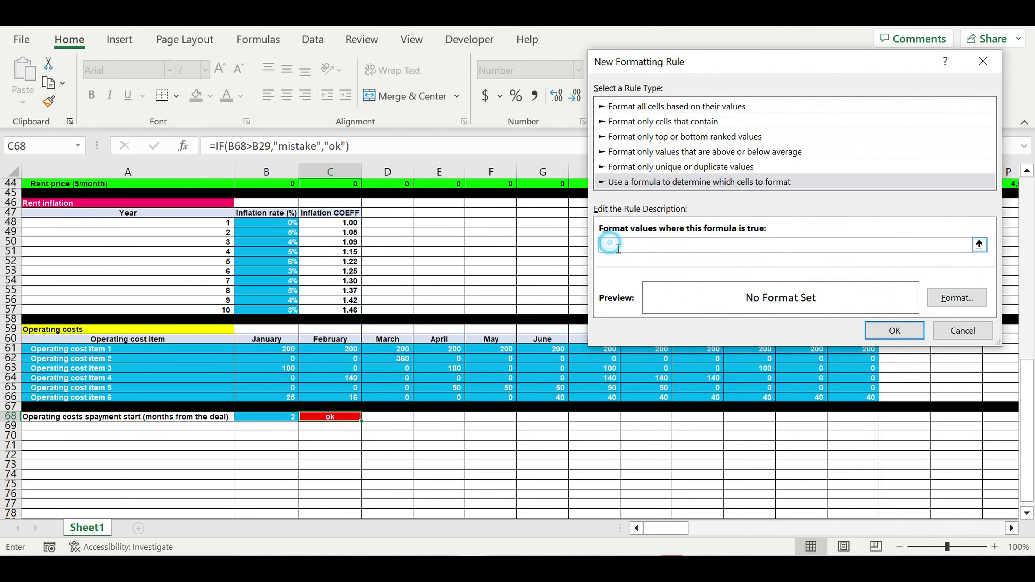
left_click(333, 421)
type("=")
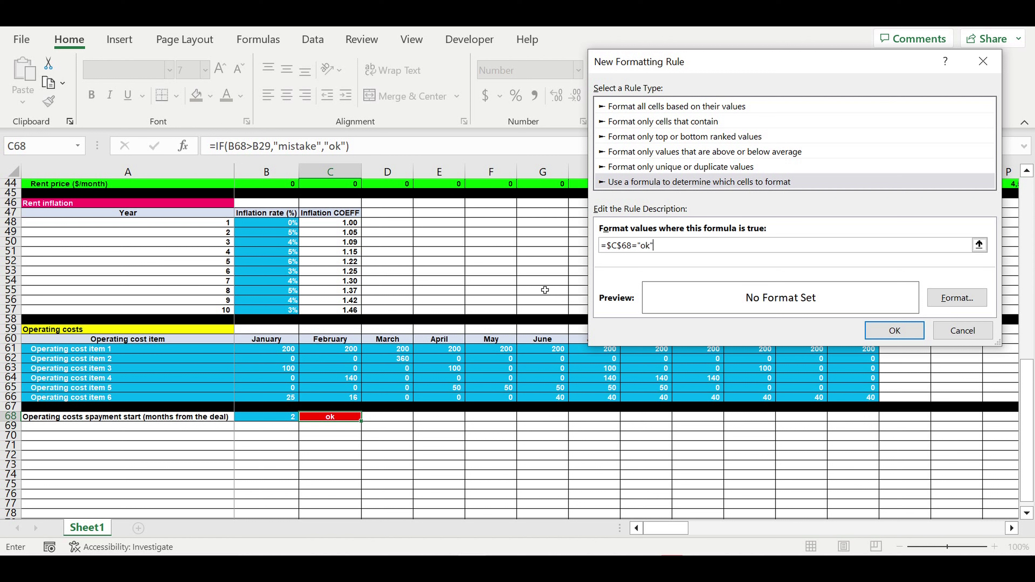
Step: Give the rule a bright green fill with the Automatic font color and apply it to C68
left_click(960, 302)
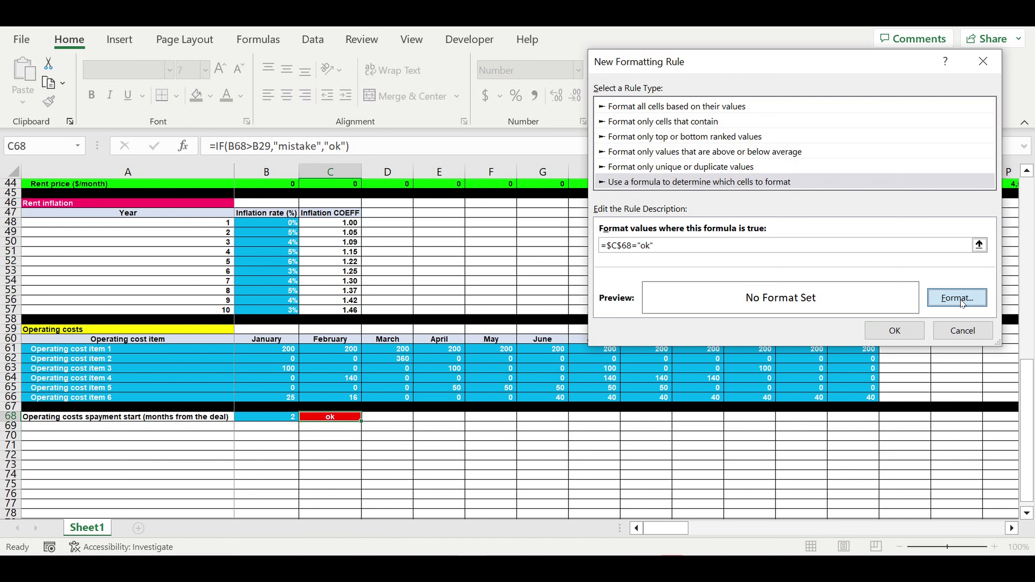
left_click(759, 39)
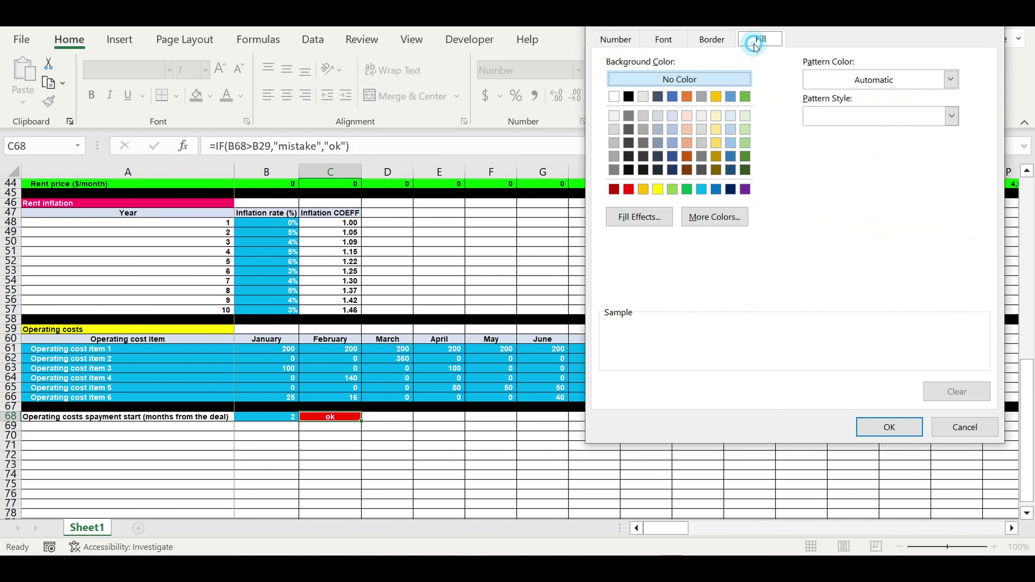
left_click(724, 220)
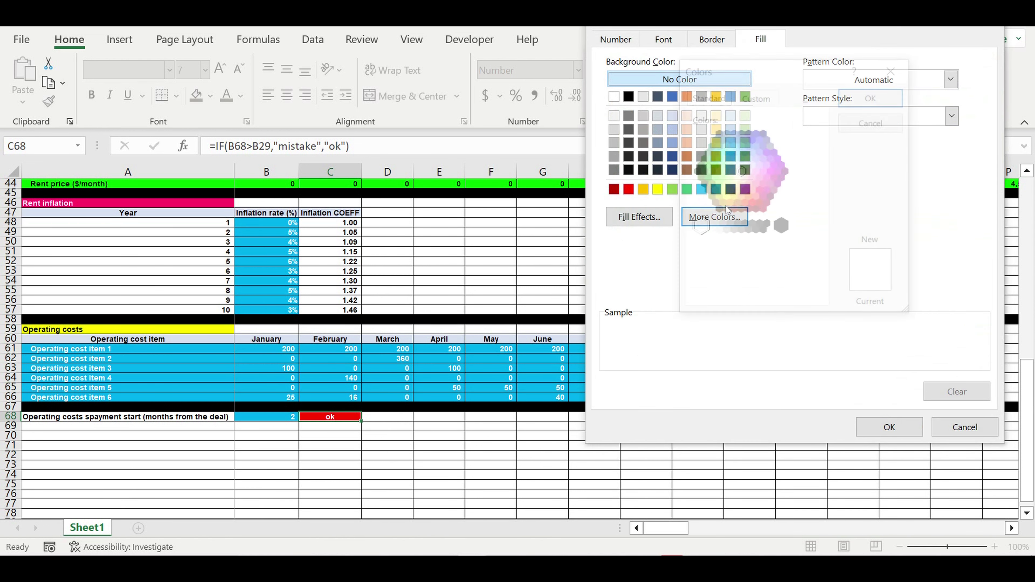
left_click(714, 166)
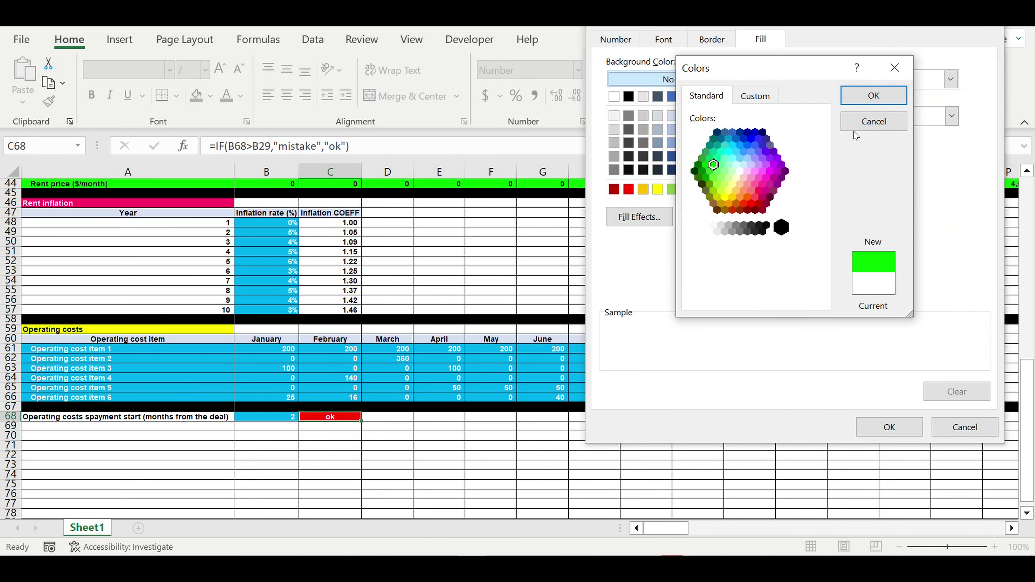
left_click(873, 96)
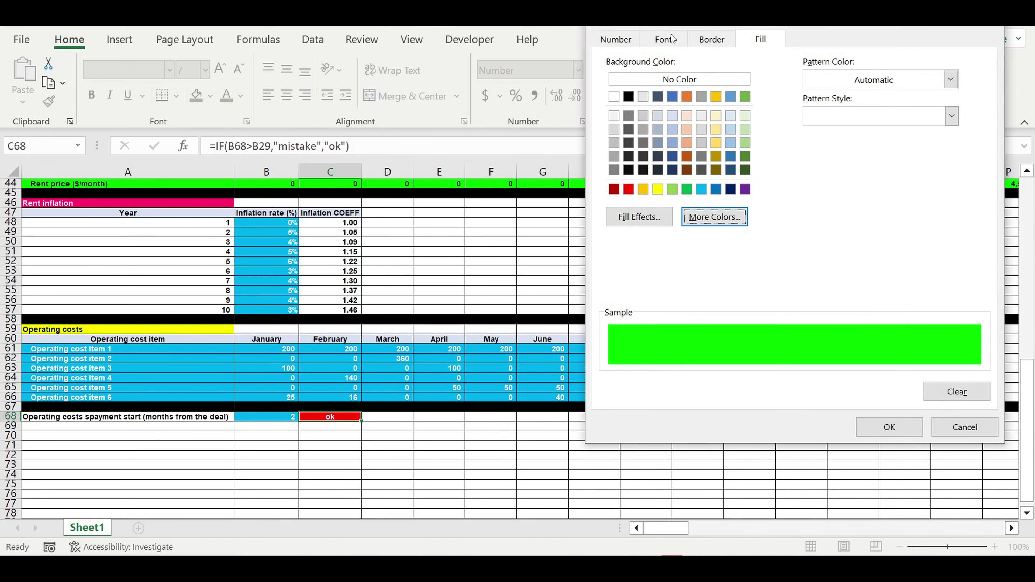
left_click(664, 40)
left_click(876, 184)
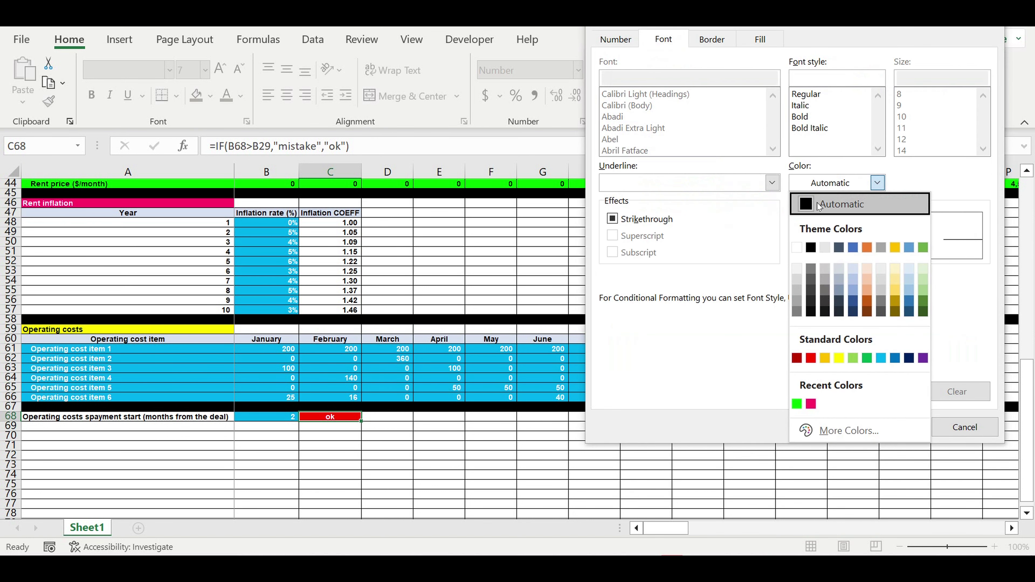
left_click(811, 208)
left_click(890, 427)
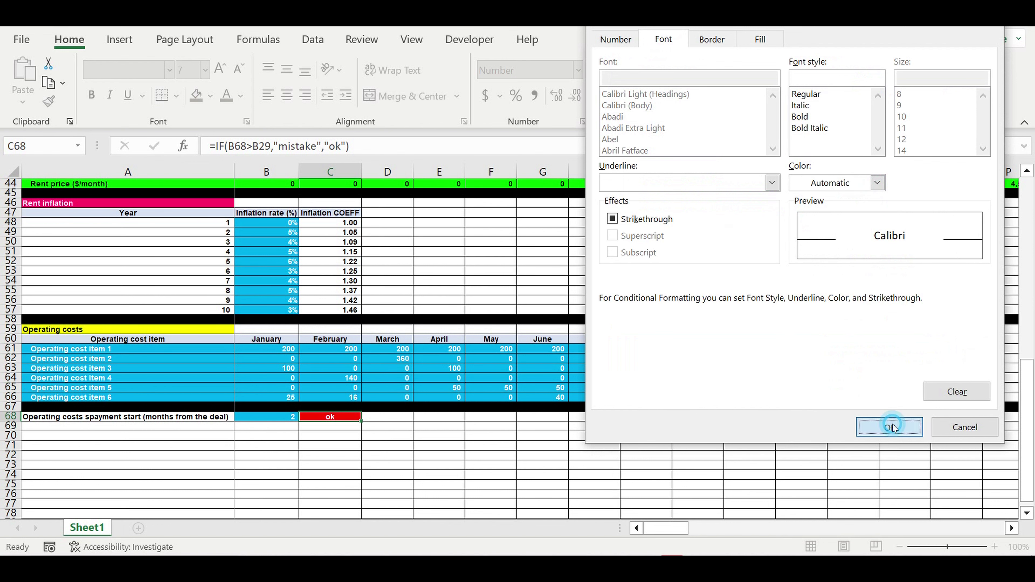
left_click(894, 332)
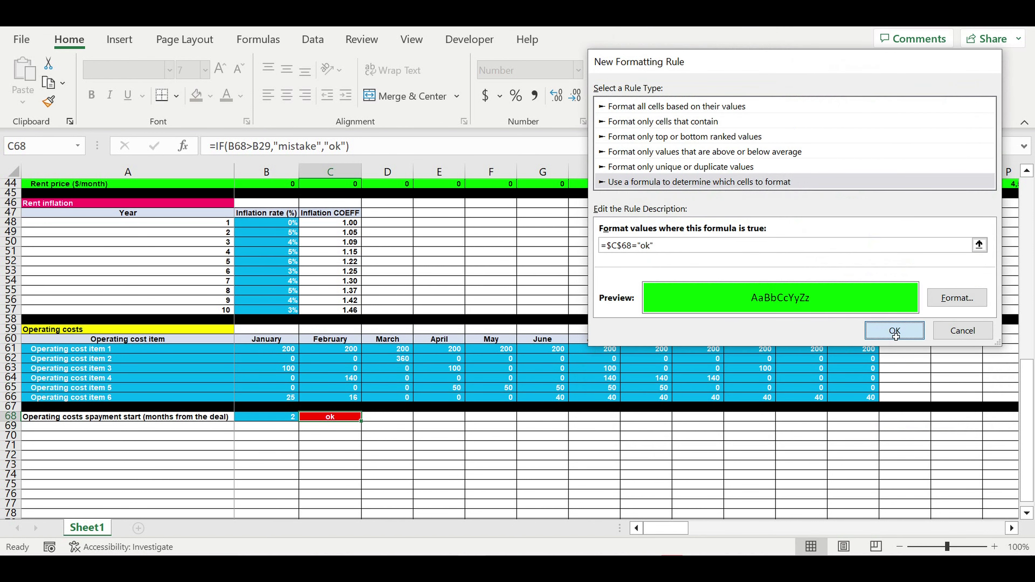
Step: Test the check cell's coloring with a payment start of 7 months and return B68 to 2
left_click(417, 457)
left_click(277, 417)
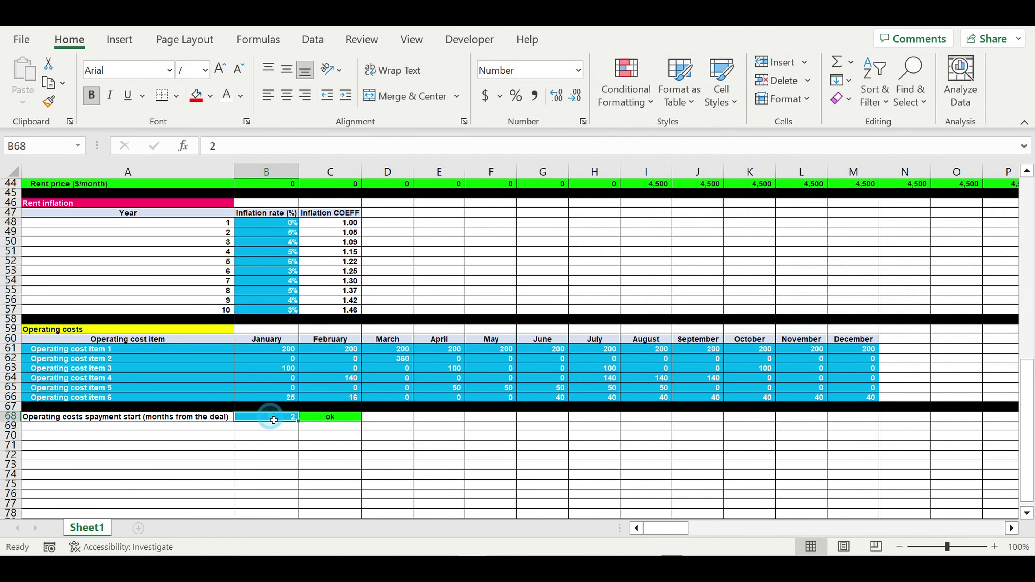
type("7")
key("Return")
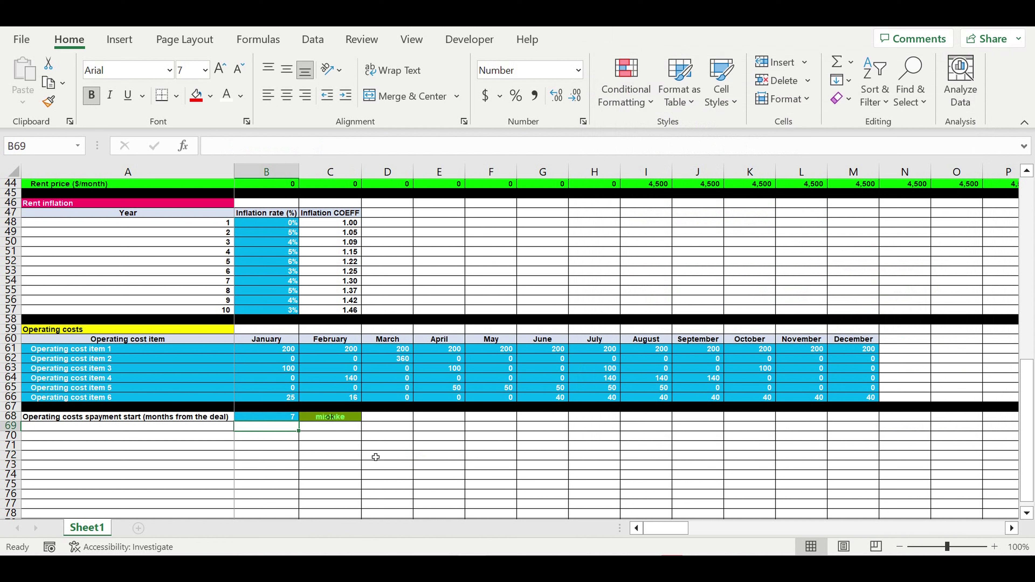
left_click(274, 420)
type("2")
key("Return")
left_click(410, 466)
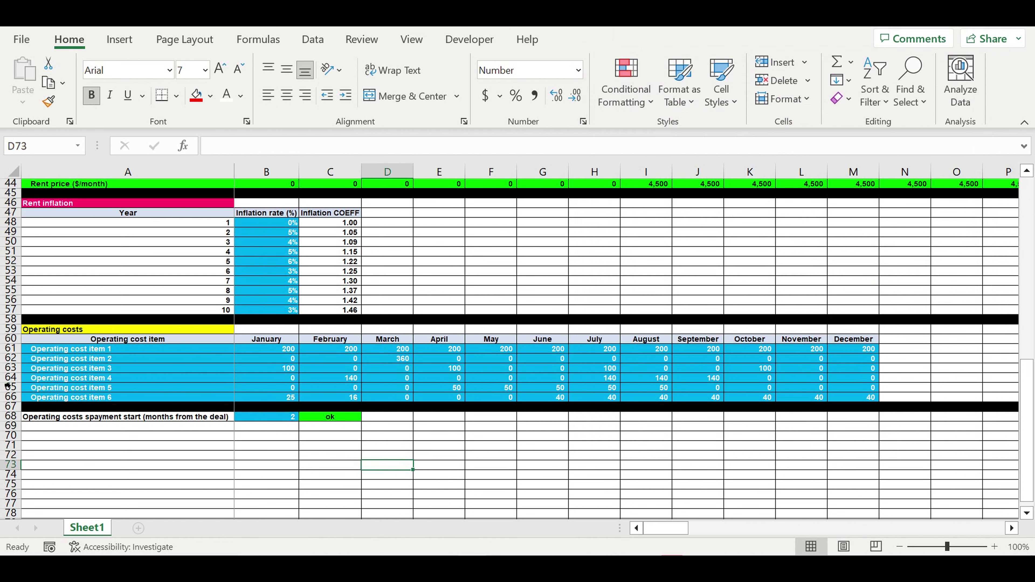
Step: Fill row 69 with black as a separator below the payment start row
left_click(12, 426)
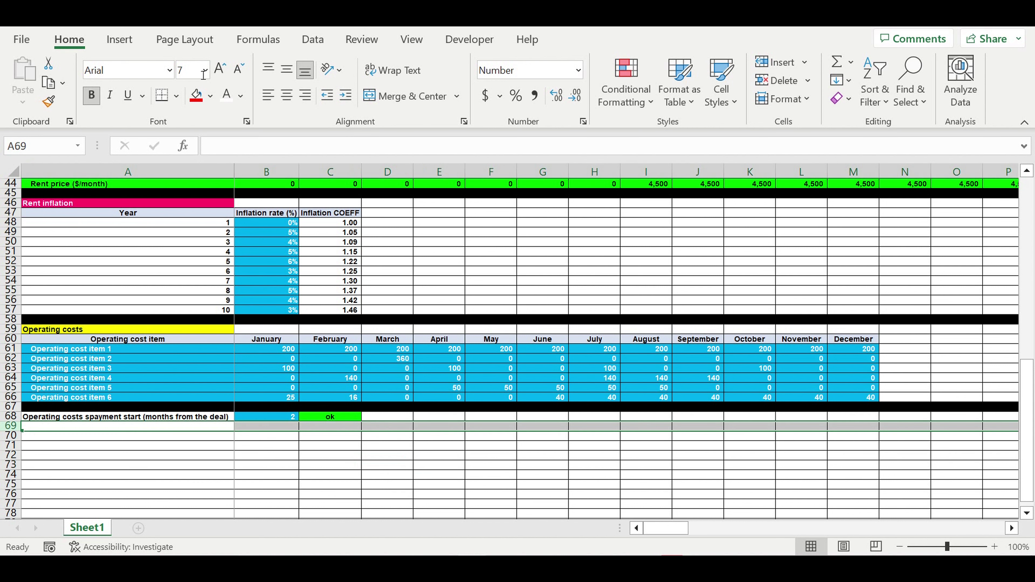
left_click(211, 98)
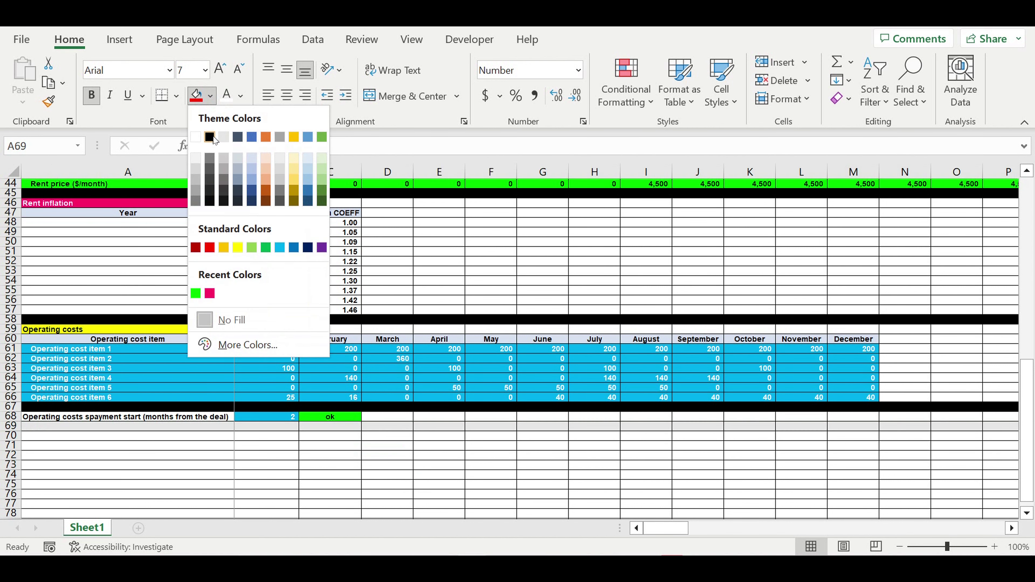
left_click(214, 140)
left_click(383, 310)
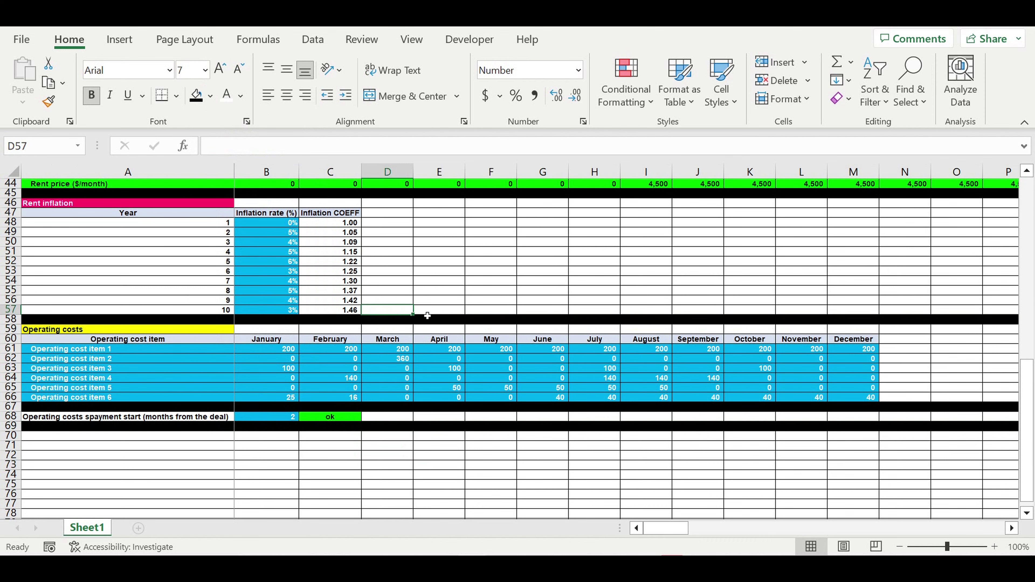
Step: Insert twelve rows below the Rent price row, in two batches of six starting at row 45
scroll(428, 313, "up", 2)
scroll(429, 313, "up", 3)
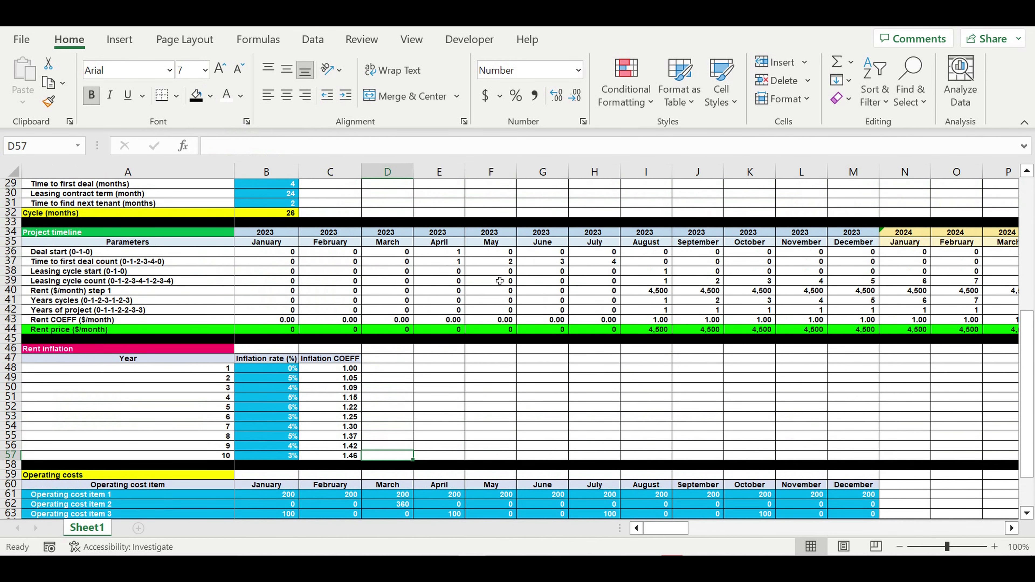
scroll(499, 281, "down", 4)
scroll(377, 349, "up", 3)
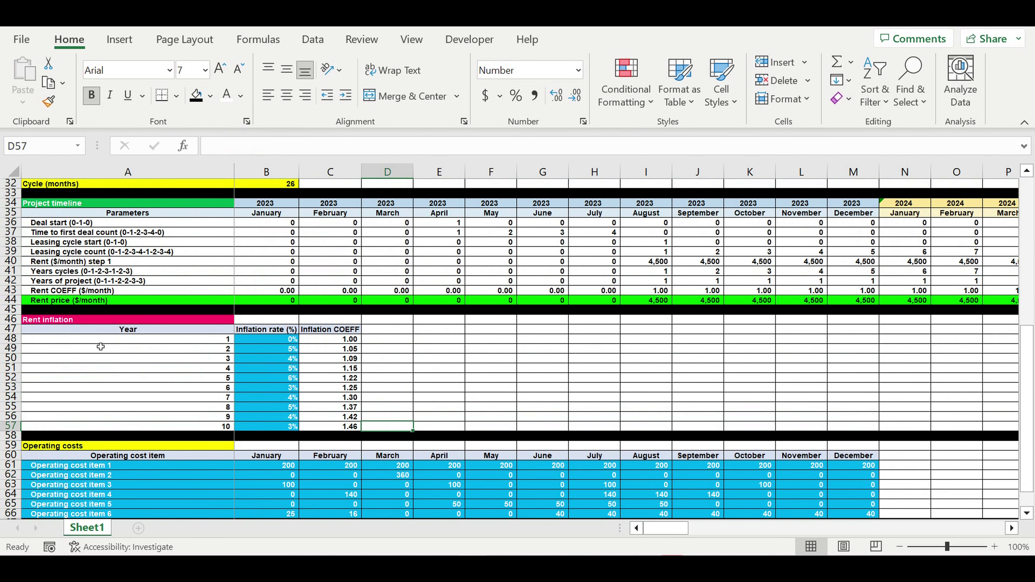
left_click_drag(10, 309, 4, 362)
right_click(19, 320)
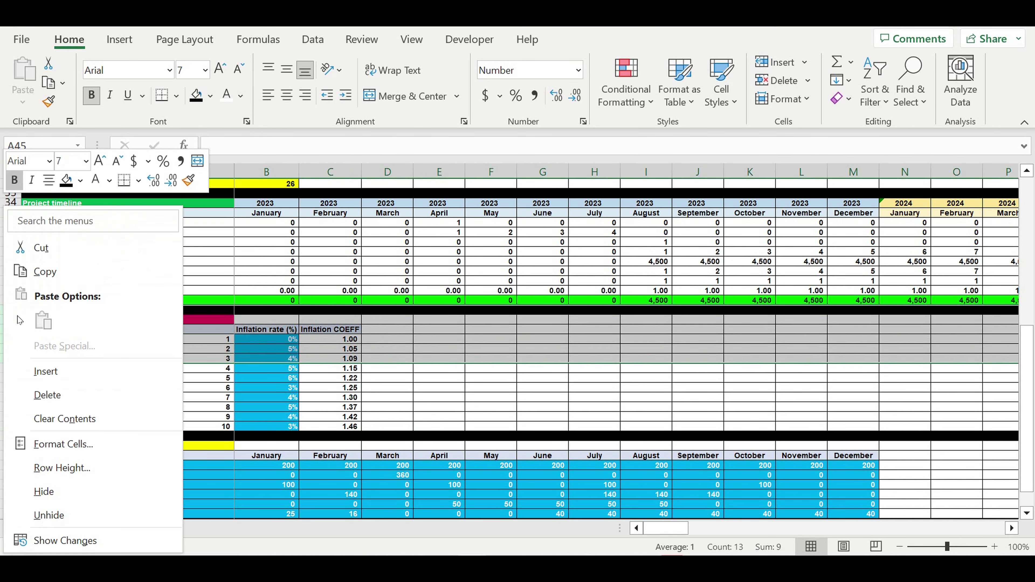
left_click(46, 372)
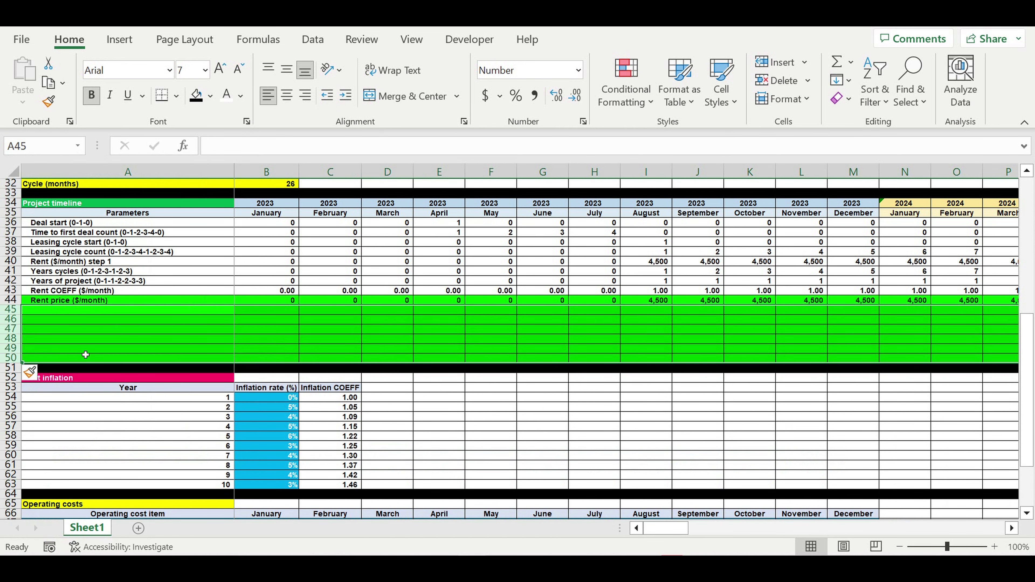
left_click(10, 312)
left_click_drag(11, 312, 4, 361)
right_click(2, 331)
left_click(52, 374)
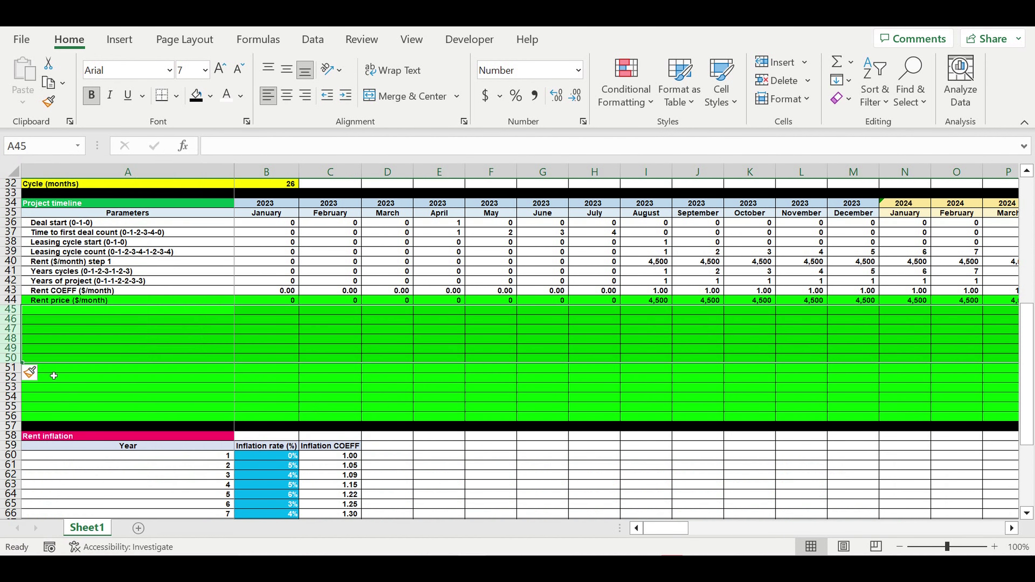
Step: Format the inserted rows 45 to 56 with a white fill and black text
left_click_drag(10, 310, 9, 417)
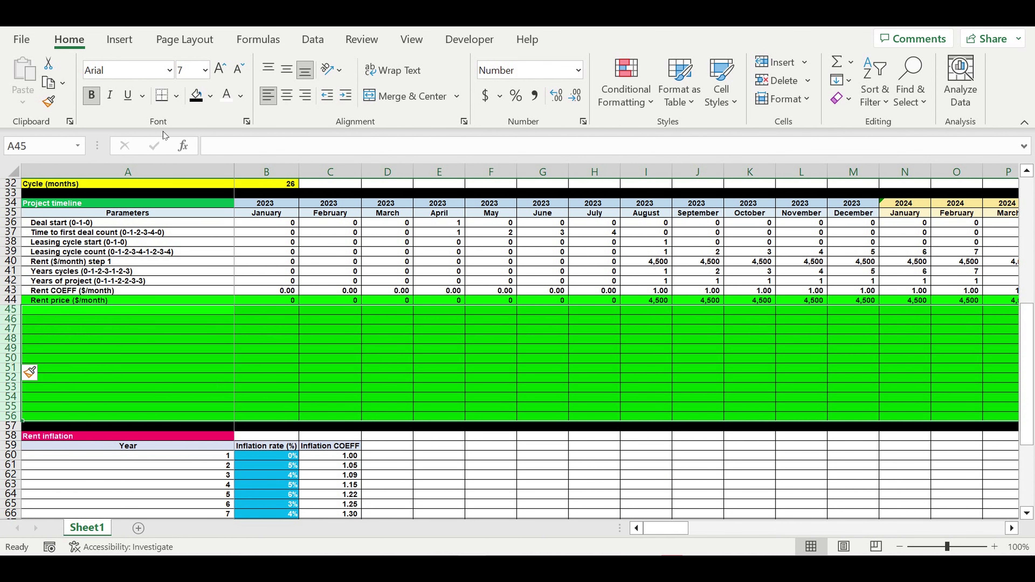
left_click(210, 95)
left_click(196, 137)
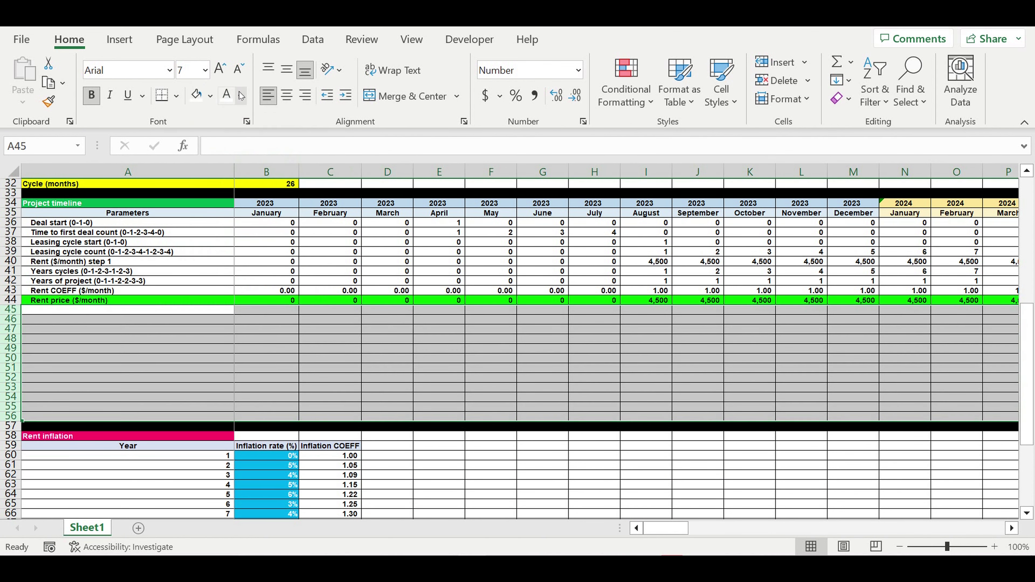
left_click(242, 95)
left_click(240, 116)
left_click(416, 359)
Step: Set the operating costs payment start in B80 to 3 months and return to the project timeline
left_click_drag(449, 227, 533, 282)
scroll(415, 374, "down", 7)
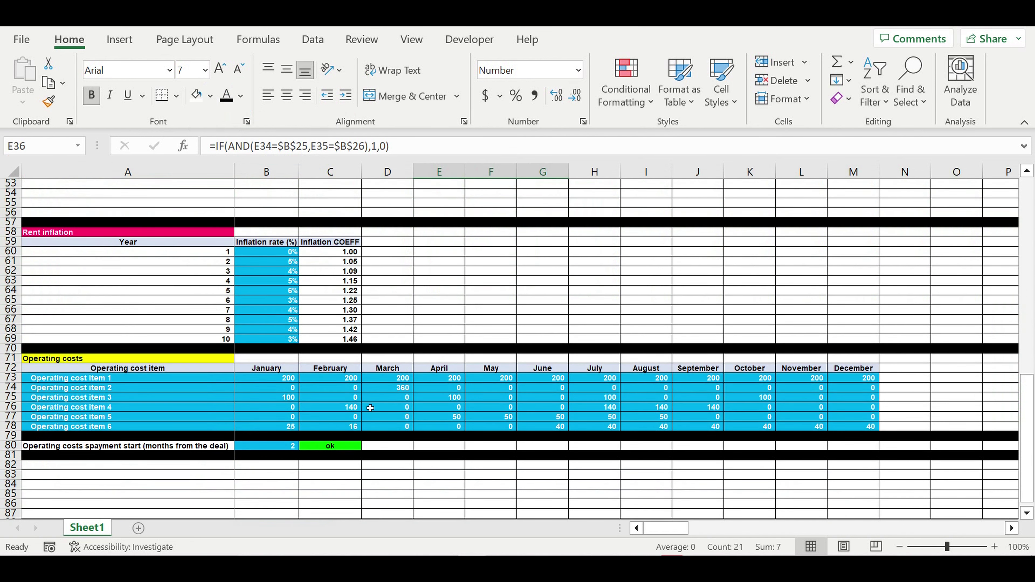
left_click(281, 448)
type("3")
key("Return")
left_click(426, 397)
scroll(425, 392, "up", 9)
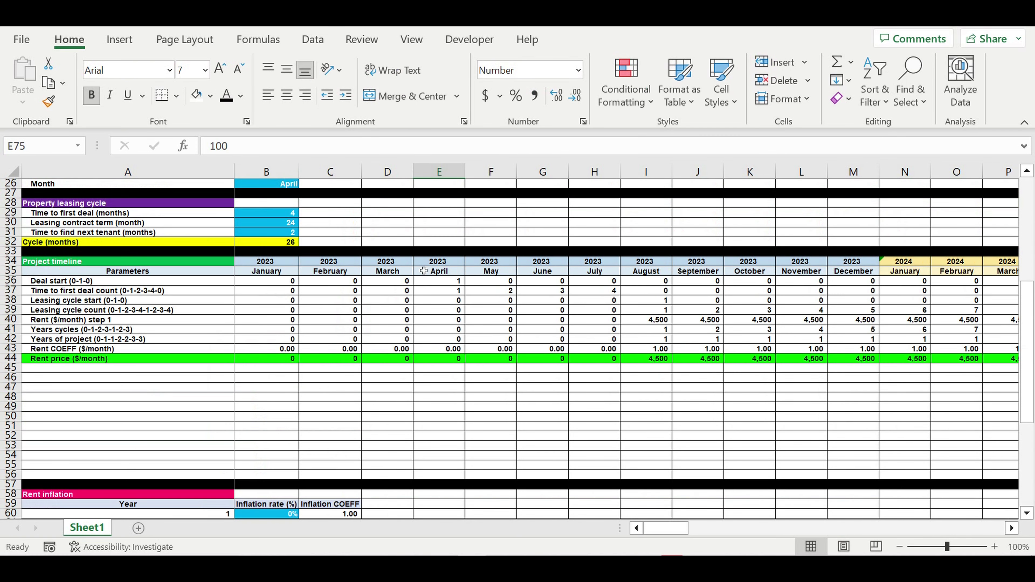
Step: Label cell A45 "Months to operating costs payments (0-1-2-3-0)" in the project timeline
left_click(439, 280)
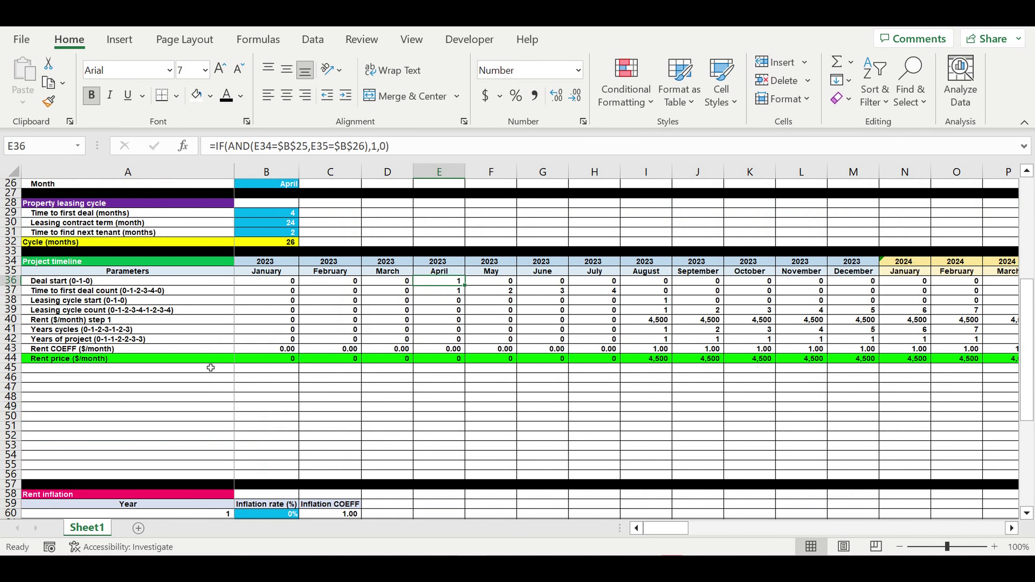
left_click(201, 370)
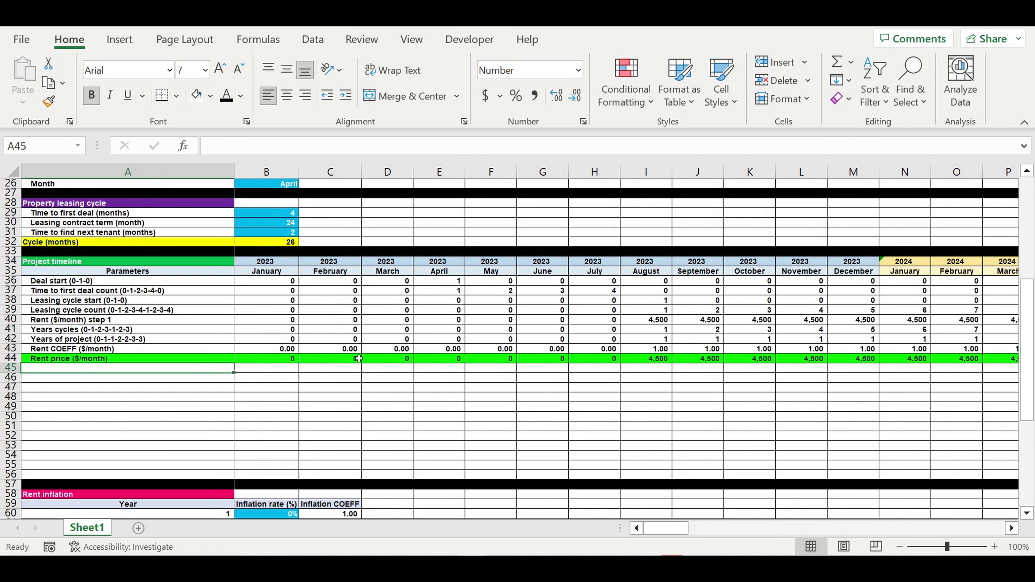
type("Months")
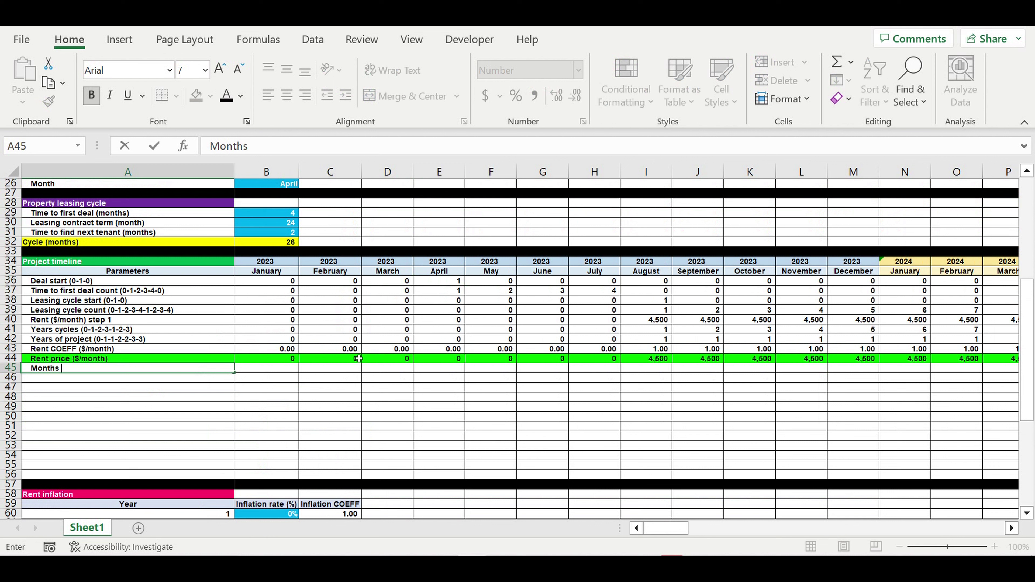
type(" to operating costs payments")
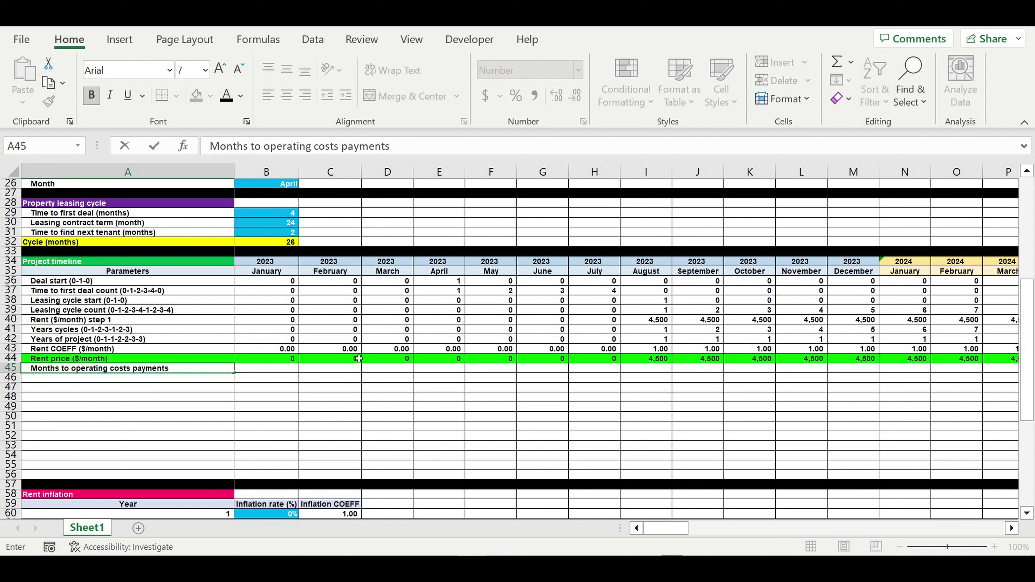
type(" (0-1-2-3-0)")
key("Return")
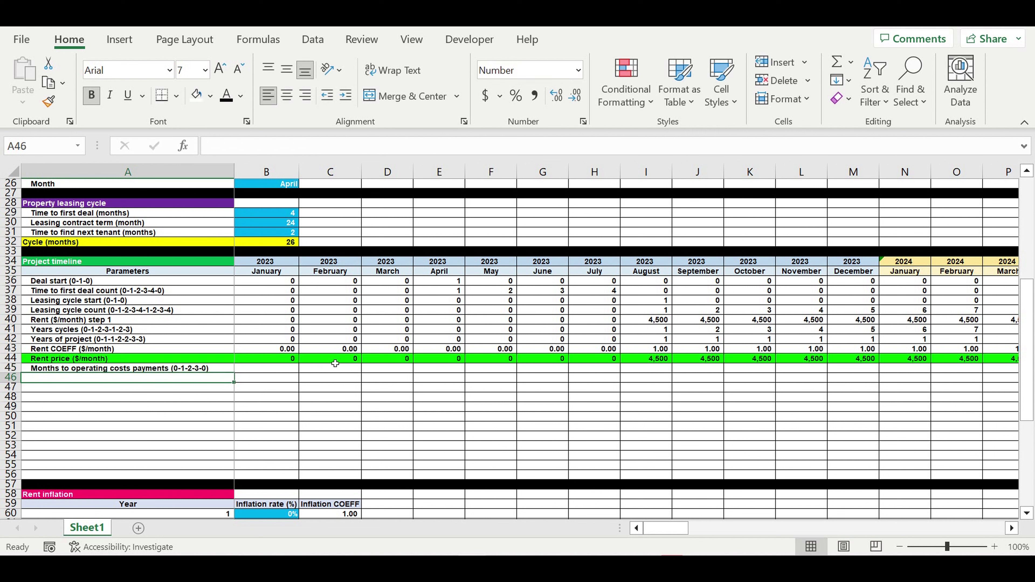
Step: Link January's months-to-payments cell B45 to the deal start flag with =B36
left_click(257, 417)
left_click(265, 371)
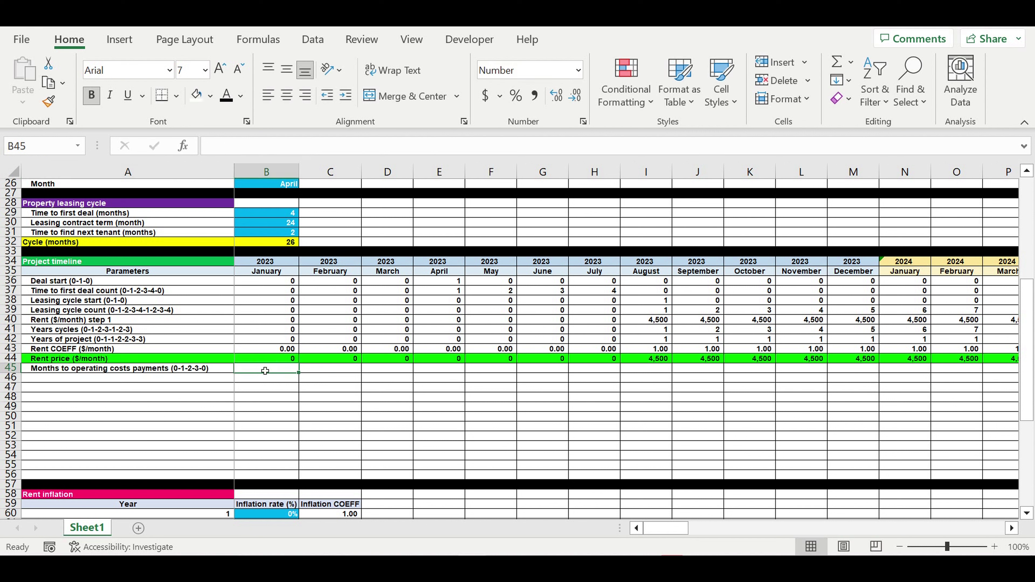
type("=")
scroll(271, 379, "up", 3)
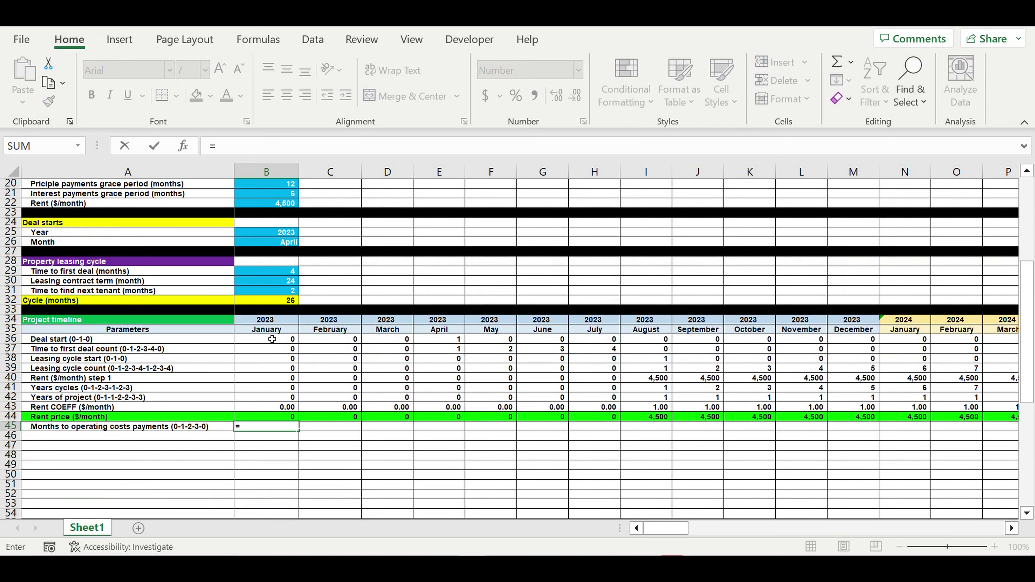
left_click(258, 373)
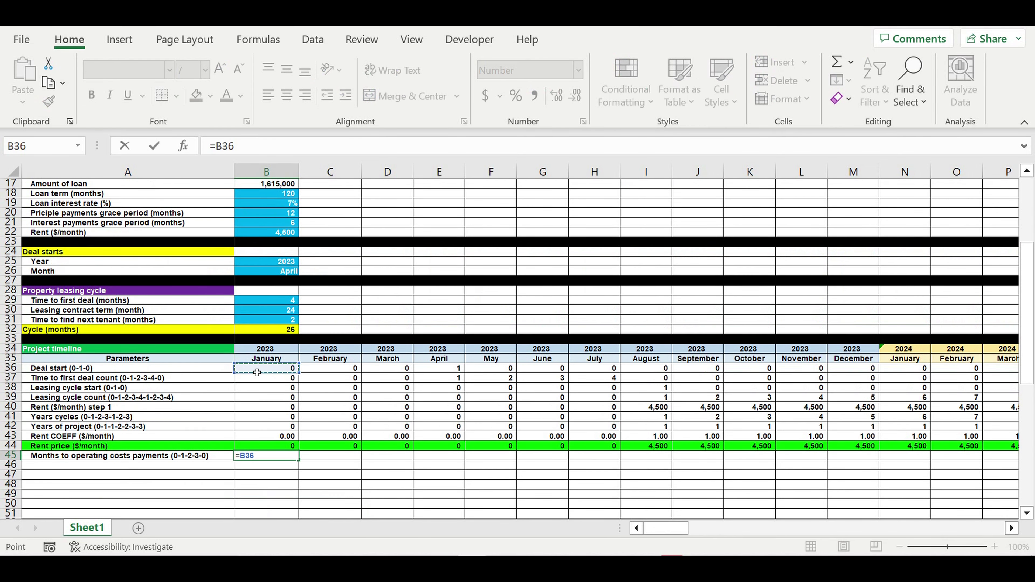
key("Return")
Step: Begin the February formula in C45 with =if(and(B45=0,C36=0),0, as its first condition
scroll(340, 383, "down", 3)
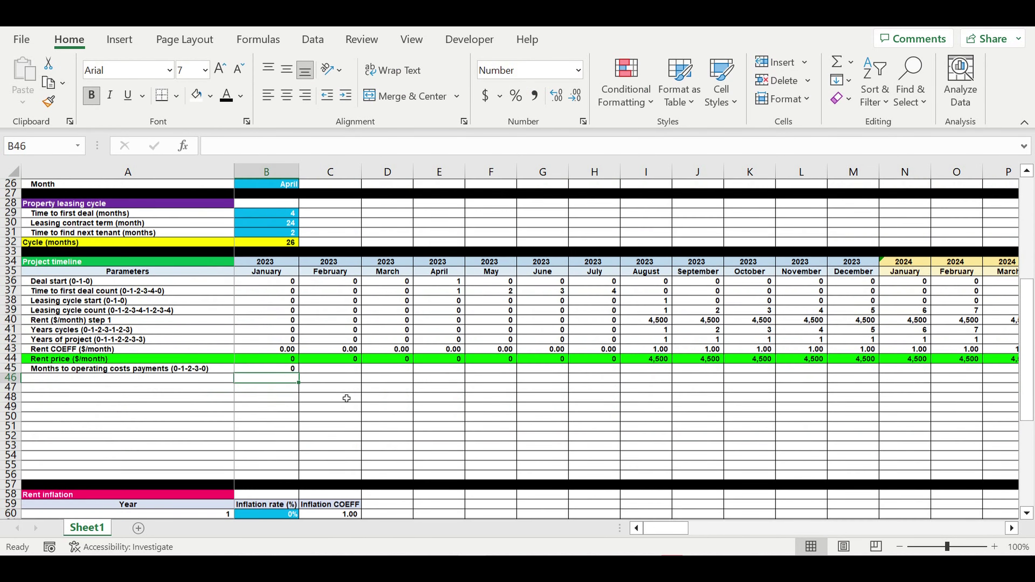
left_click(330, 372)
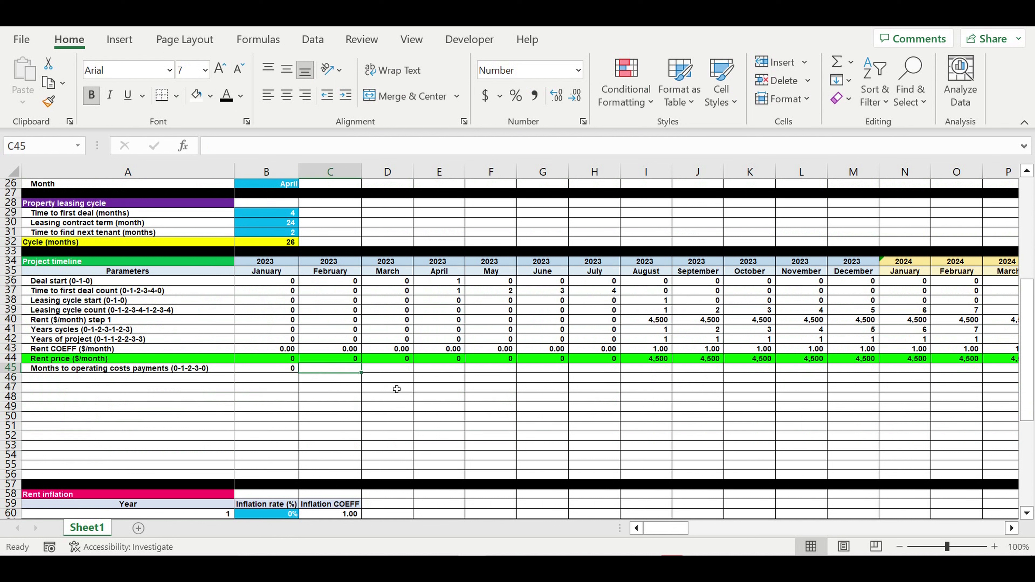
type("=")
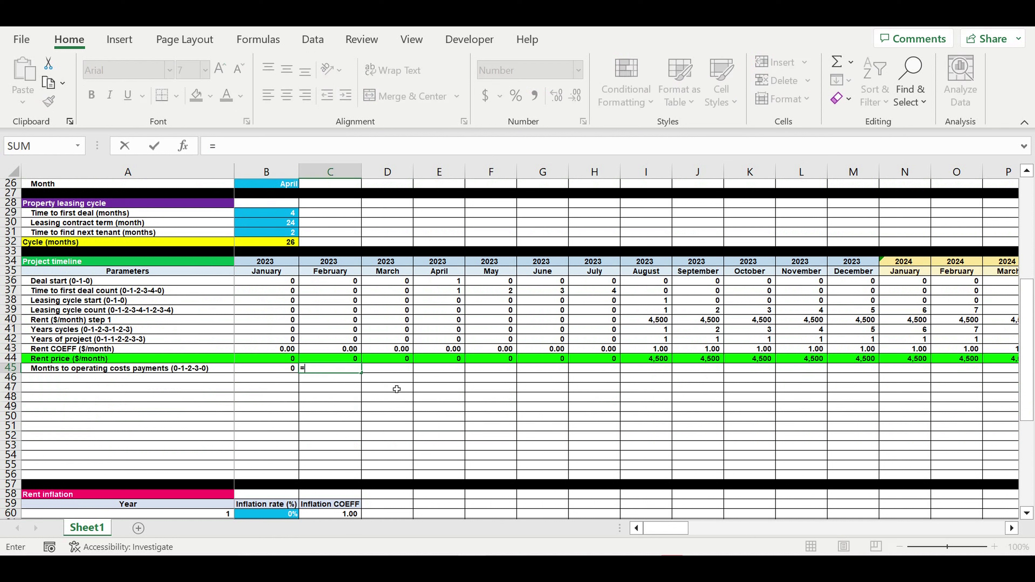
type("if(")
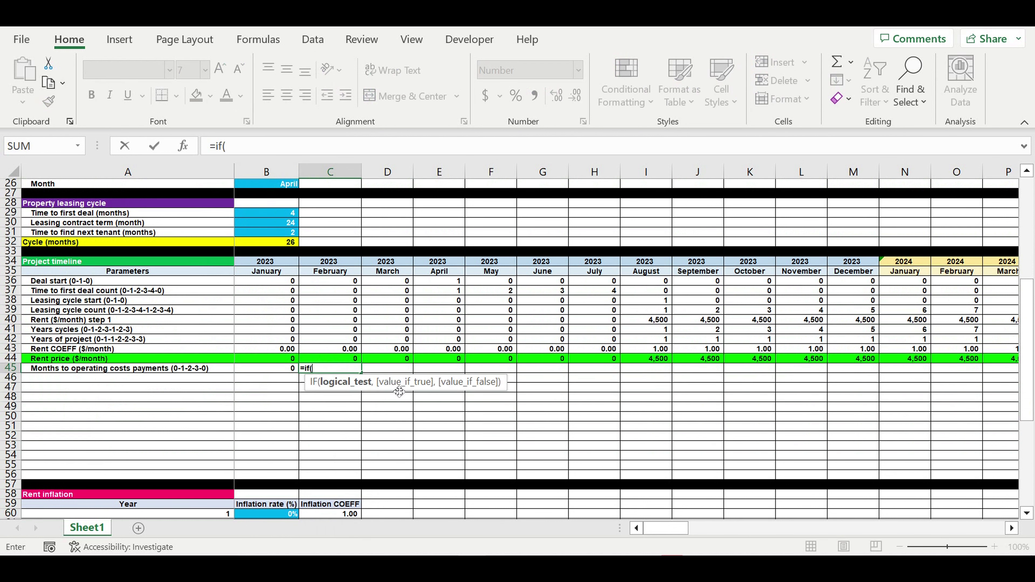
type("and(")
left_click(271, 370)
type("=")
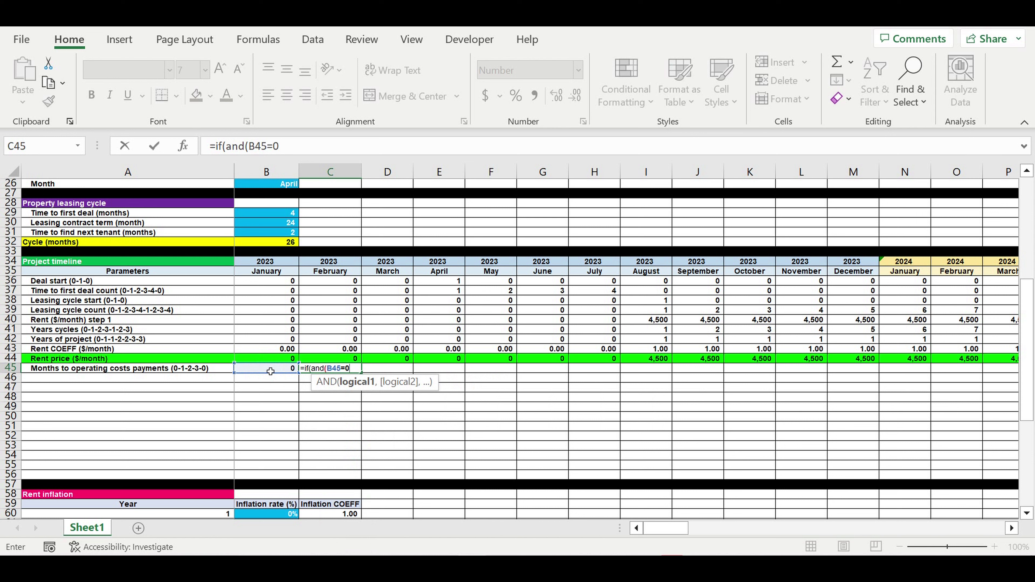
type("0,")
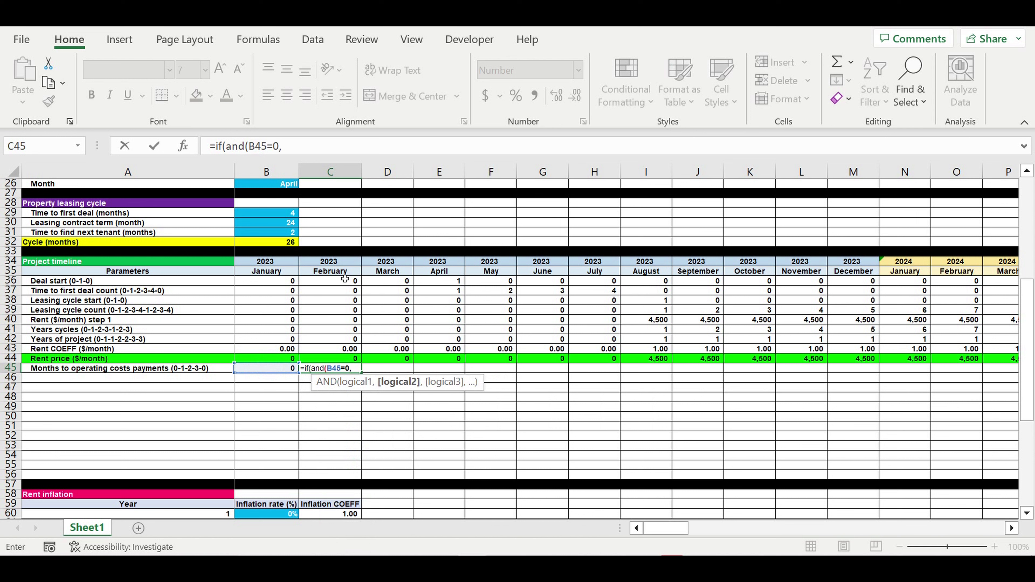
left_click(336, 283)
scroll(375, 328, "up", 3)
type("=0),0,")
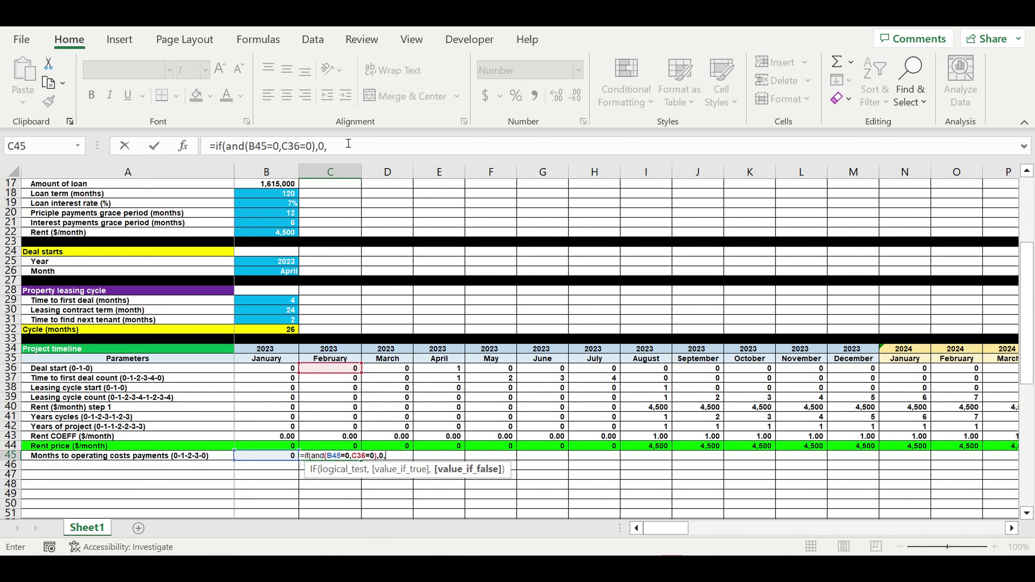
Step: Duplicate the condition inside C45's formula and adapt the copy to if(and(B45=0,C36>0),1, for the deal month
left_click_drag(339, 144, 222, 152)
key("ctrl+c")
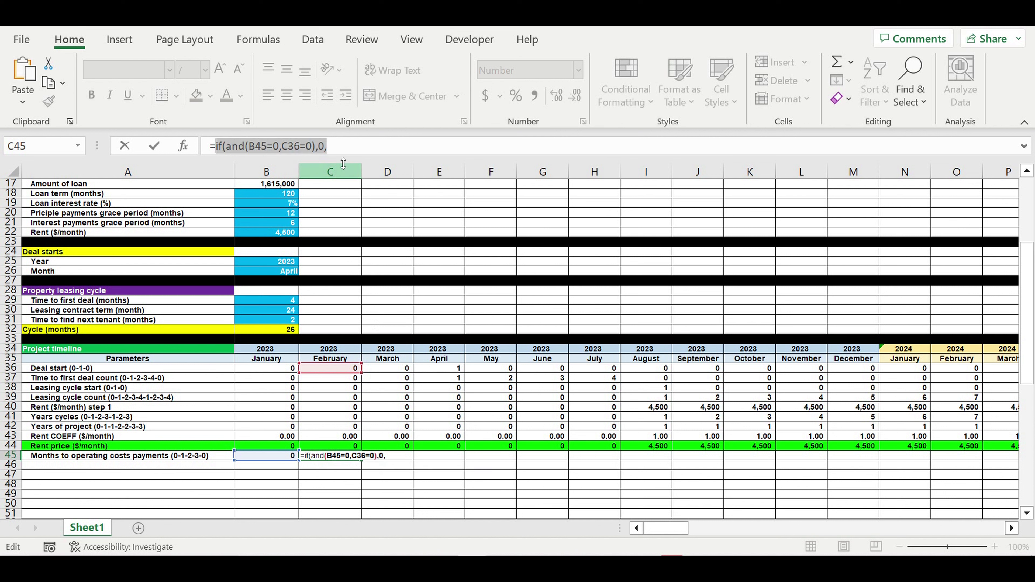
left_click(350, 151)
key("ctrl+v")
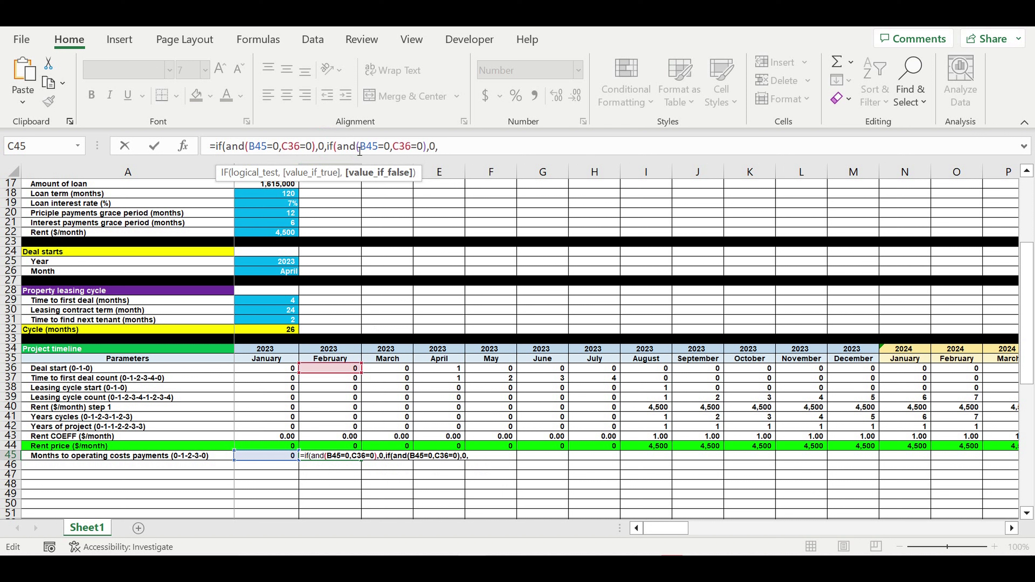
left_click_drag(416, 147, 411, 147)
type(">")
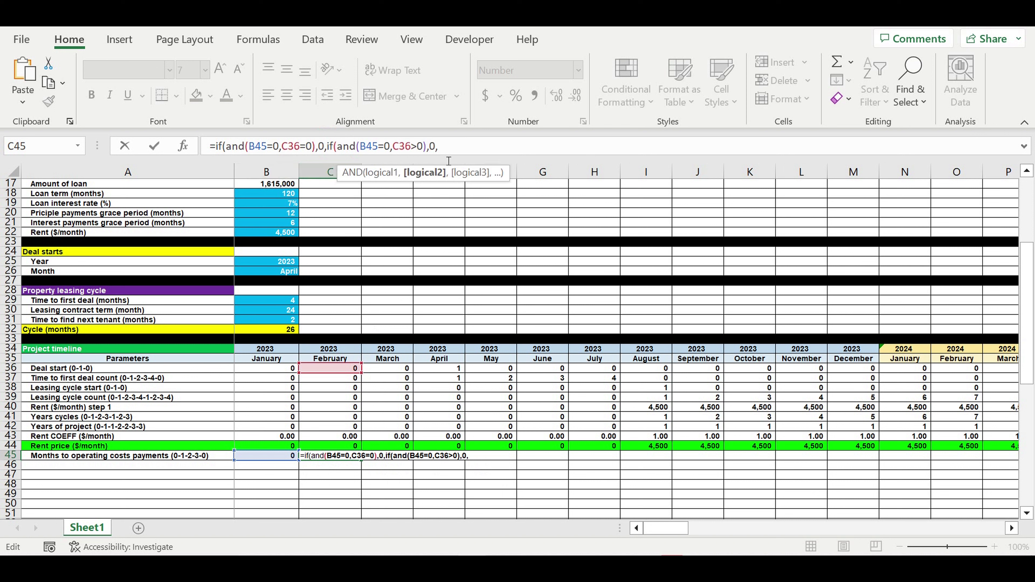
left_click_drag(436, 147, 429, 146)
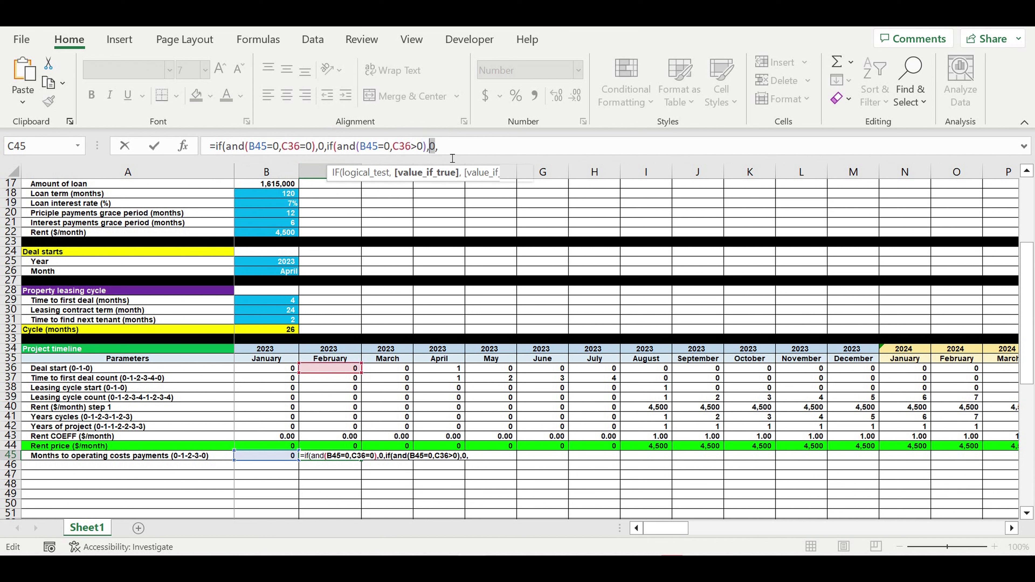
type("1")
key("Right")
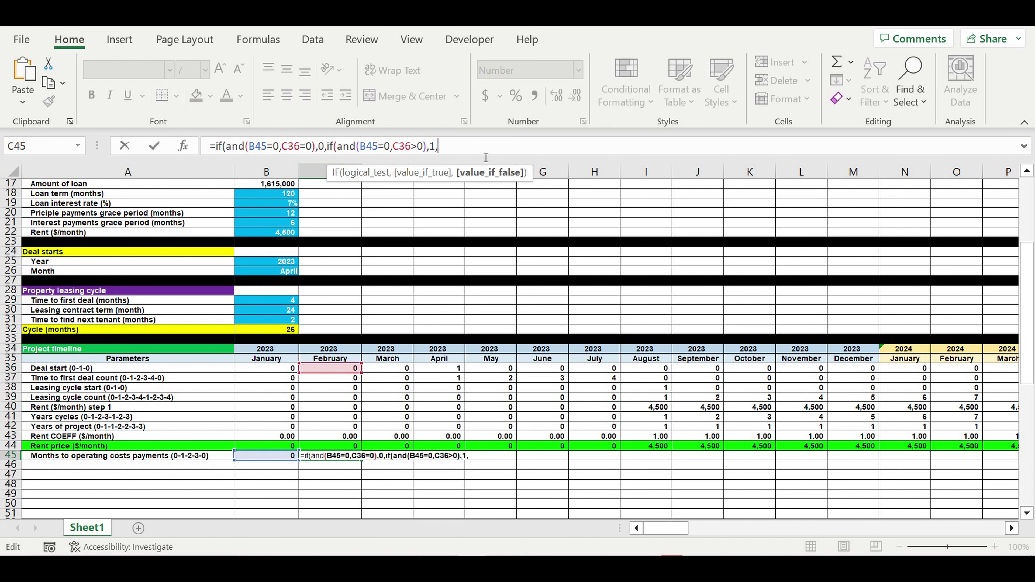
Step: Add a third condition to C45's formula, if(and(B45<$B$80), with an absolute reference to the operating costs payment start
type("if(a")
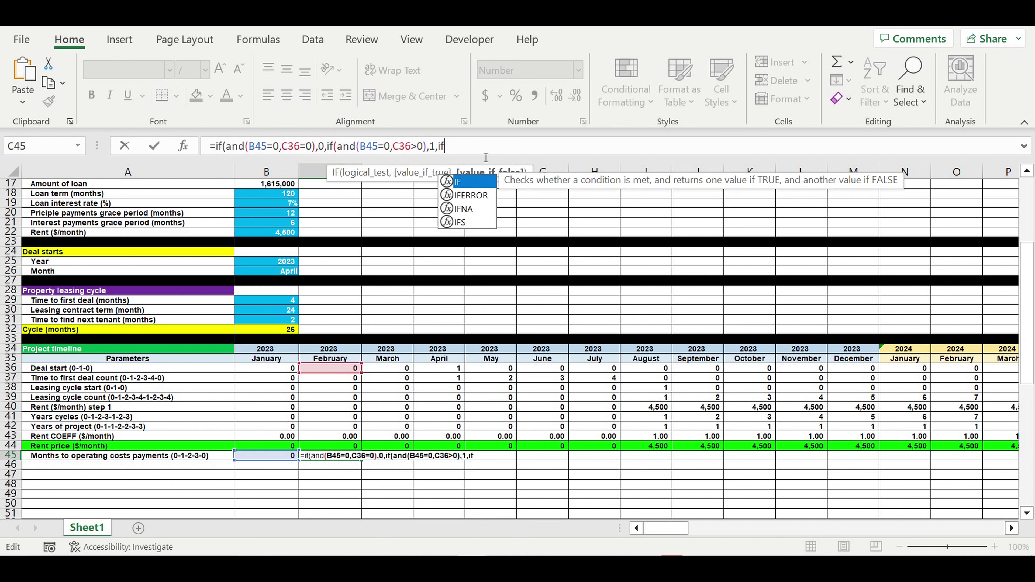
type("nd(")
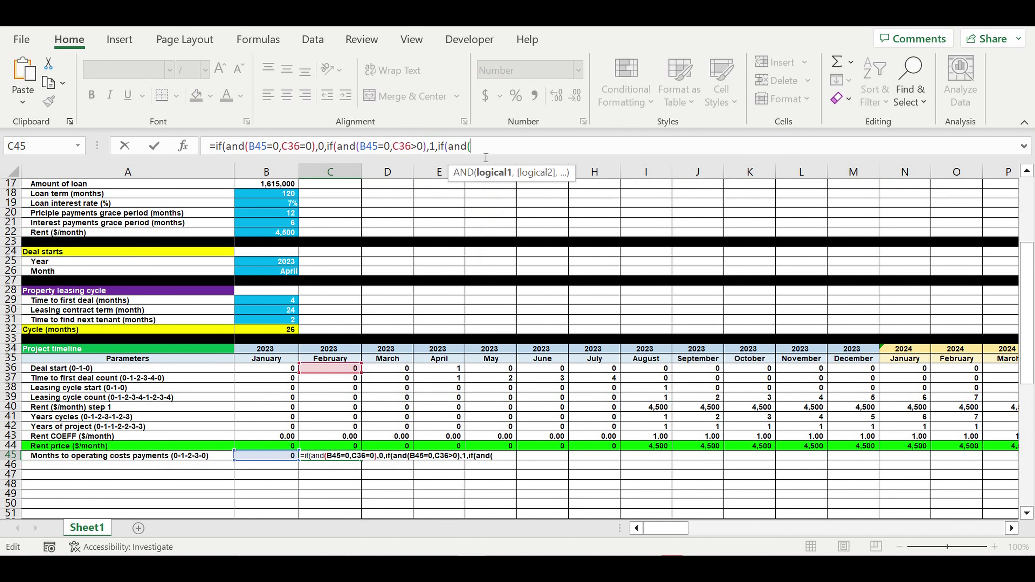
left_click(273, 460)
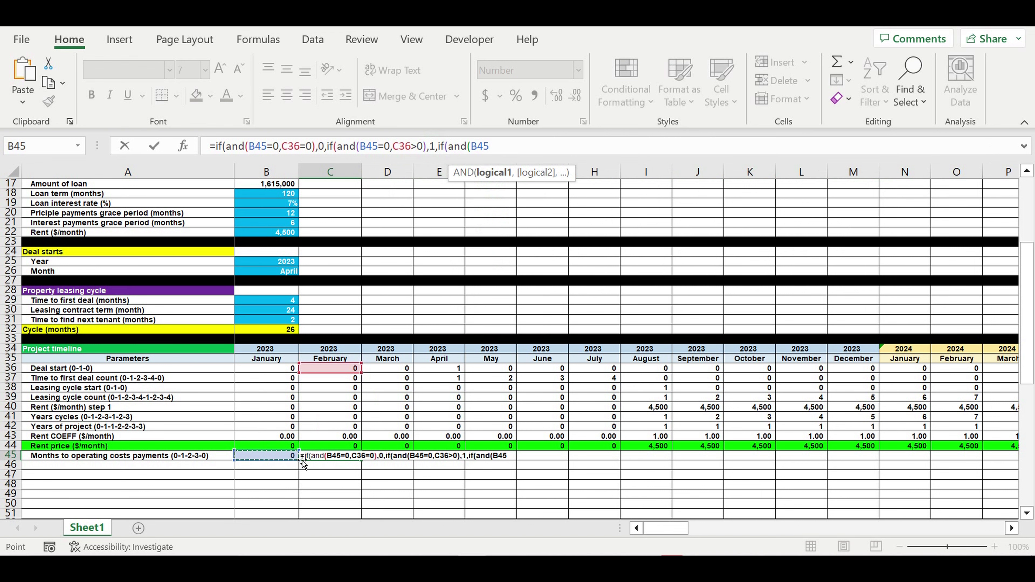
type("<")
scroll(353, 468, "down", 5)
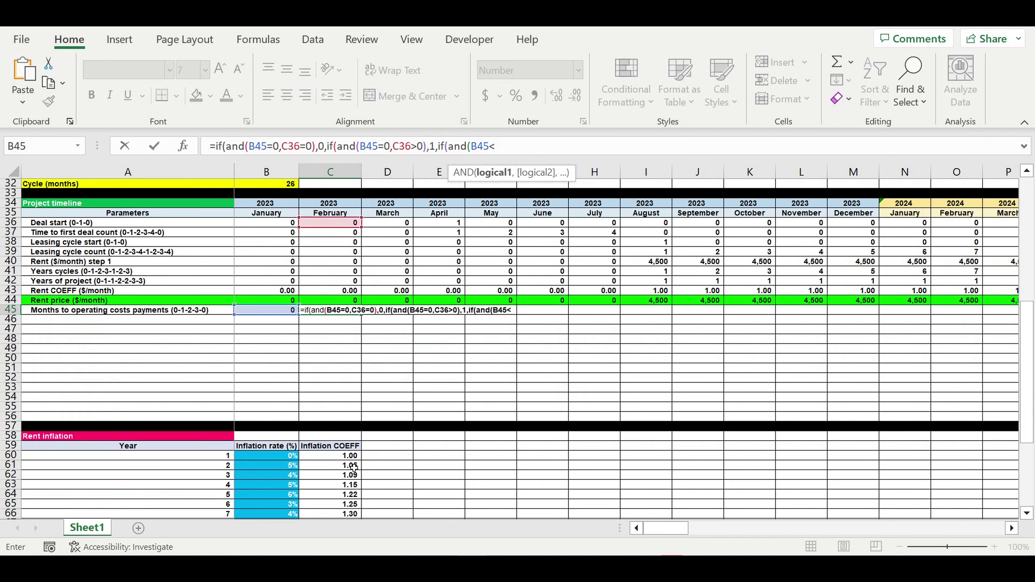
scroll(353, 468, "down", 6)
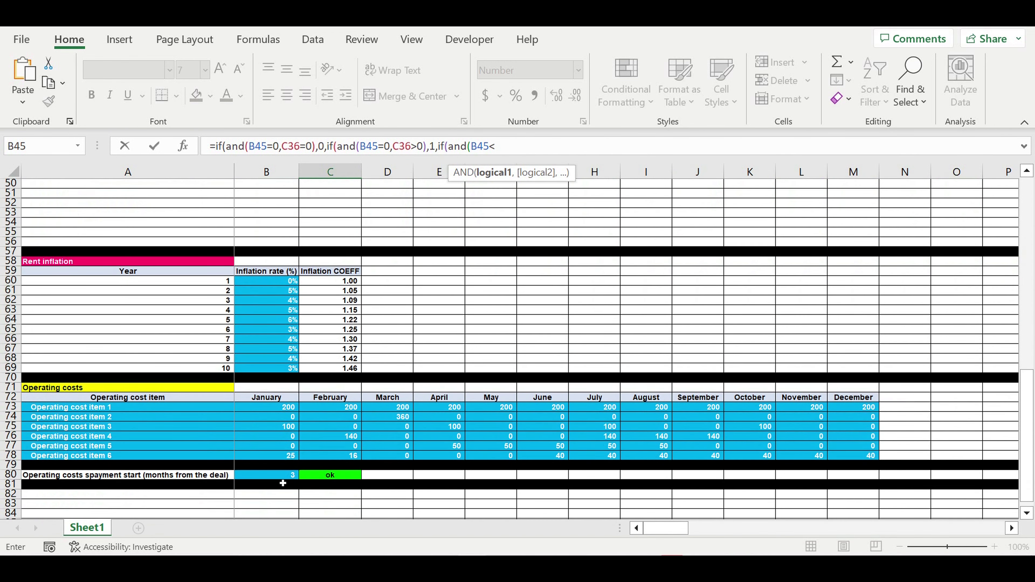
left_click(275, 477)
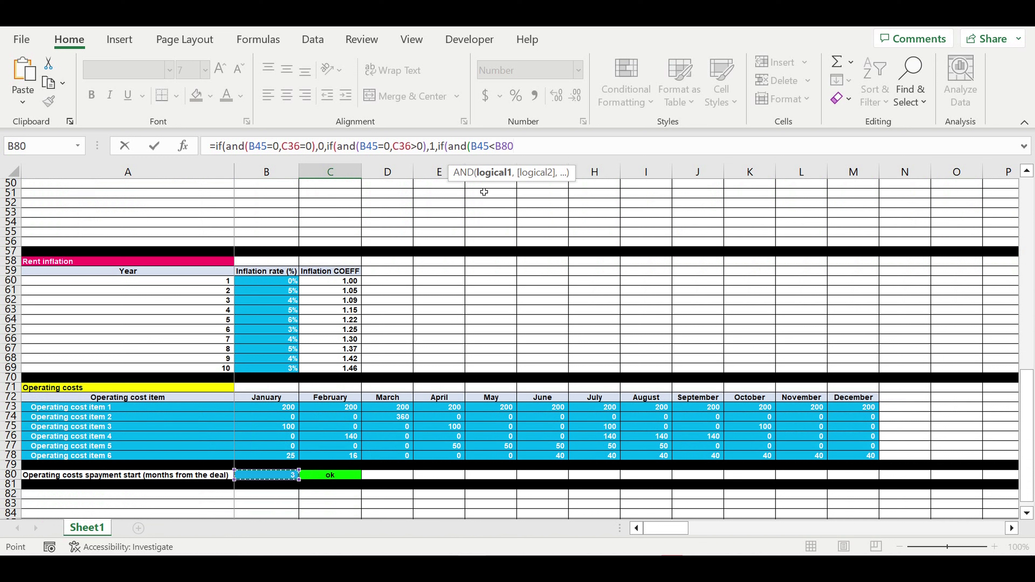
left_click(495, 147)
type("$B")
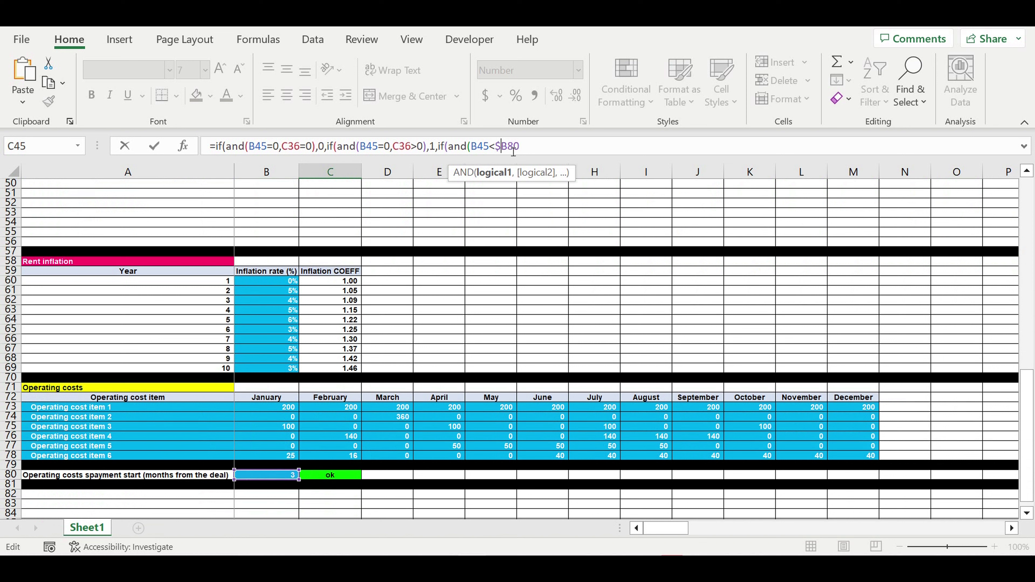
type("$80")
key("End")
type(",")
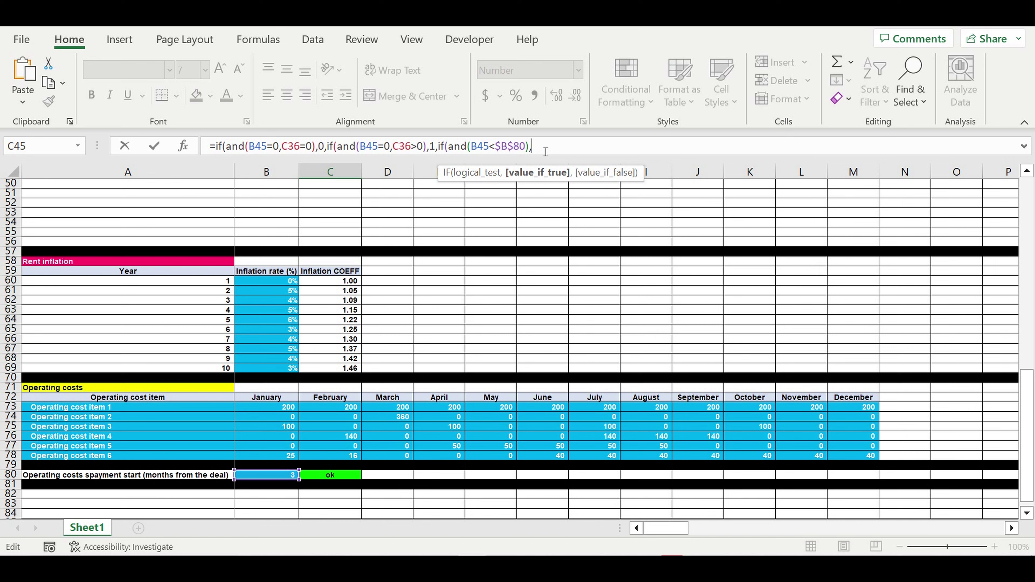
Step: Complete C45's formula with B45+1 as the true result, 0 as the false result and three closing parentheses
scroll(404, 329, "up", 6)
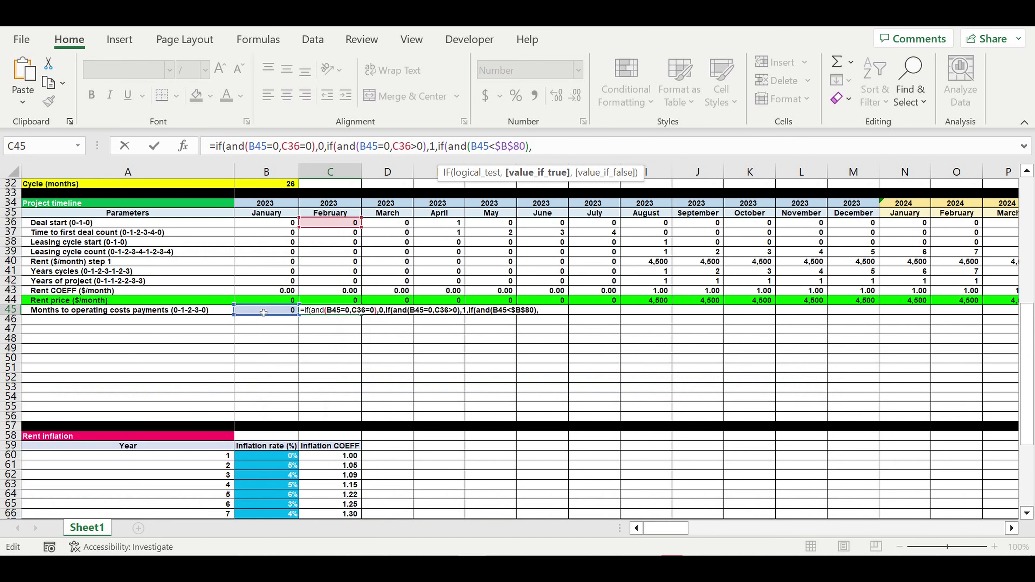
left_click(263, 309)
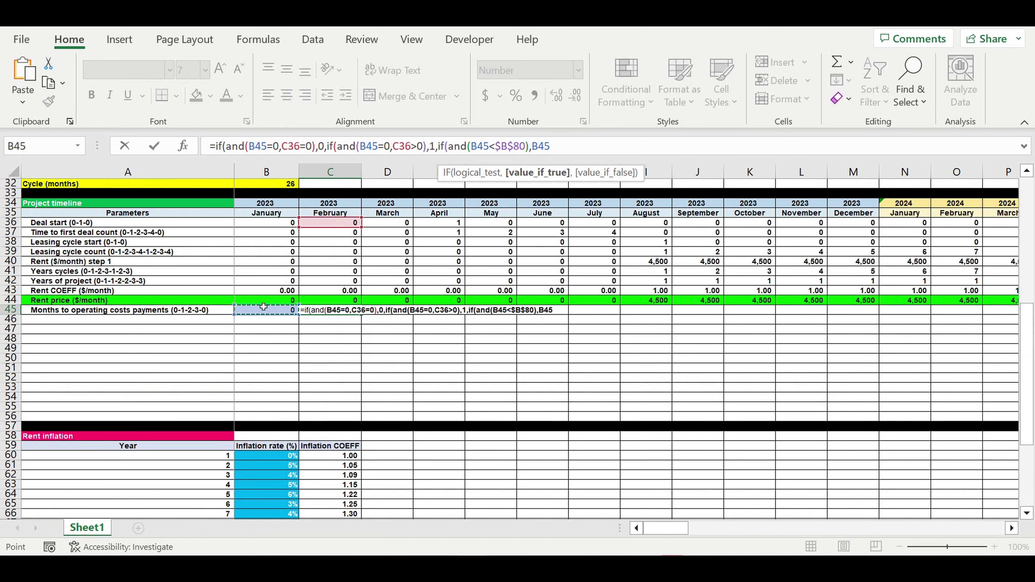
type("+1,")
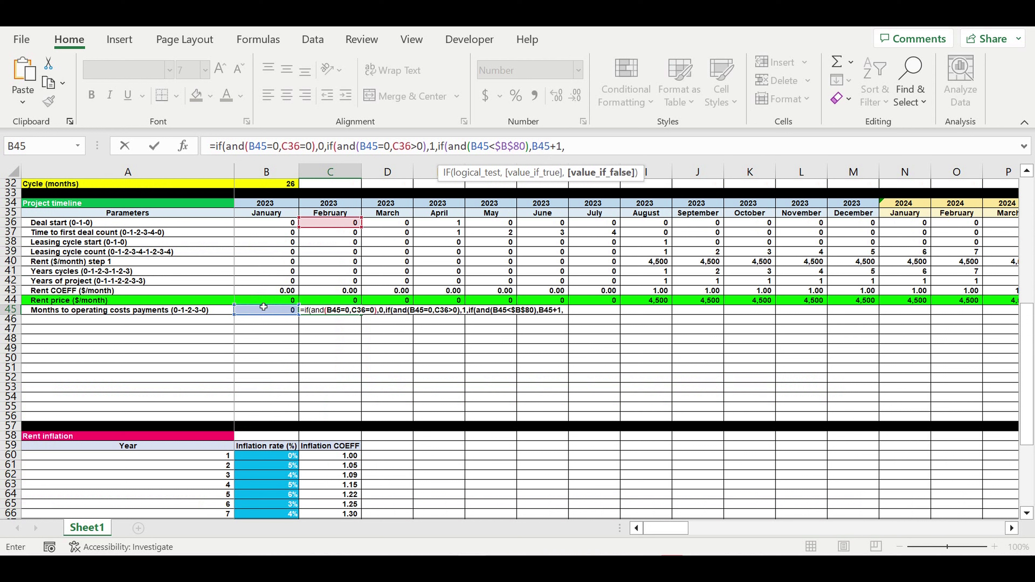
type("0))")
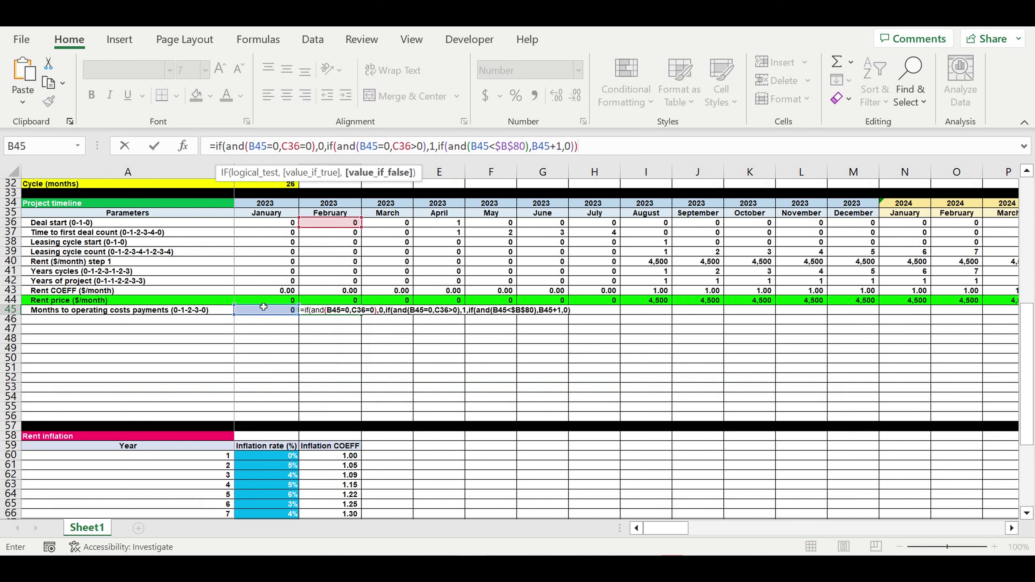
type(")")
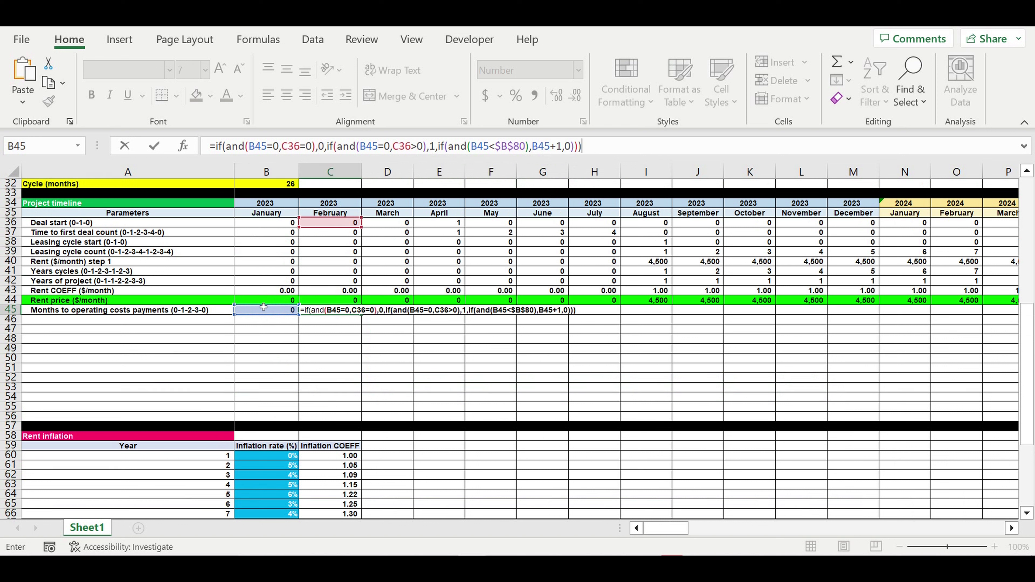
key("Return")
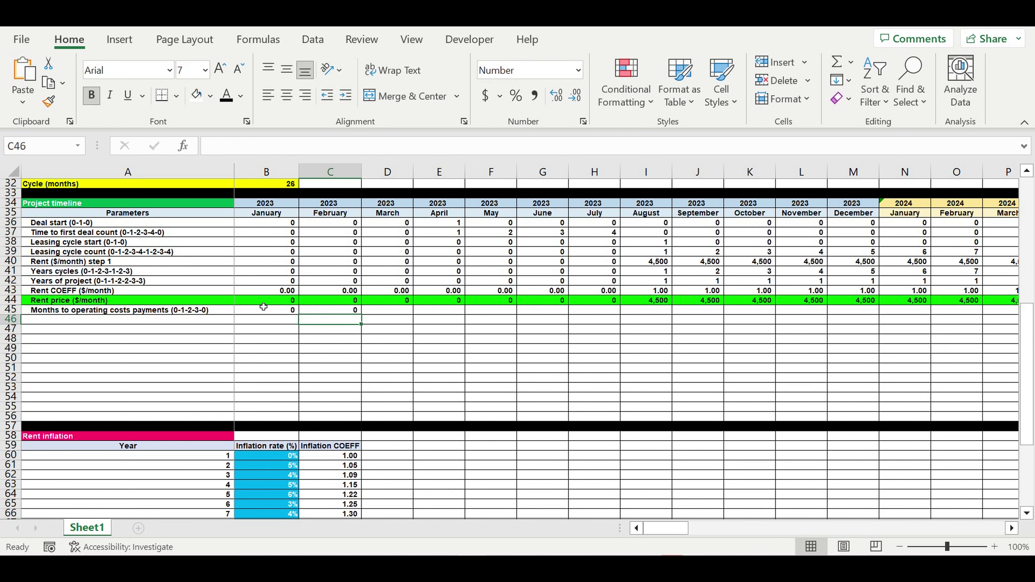
Step: Fill the C45 formula across row 45 through November 2023 in column L
left_click(326, 310)
left_click_drag(363, 317, 795, 347)
left_click(696, 349)
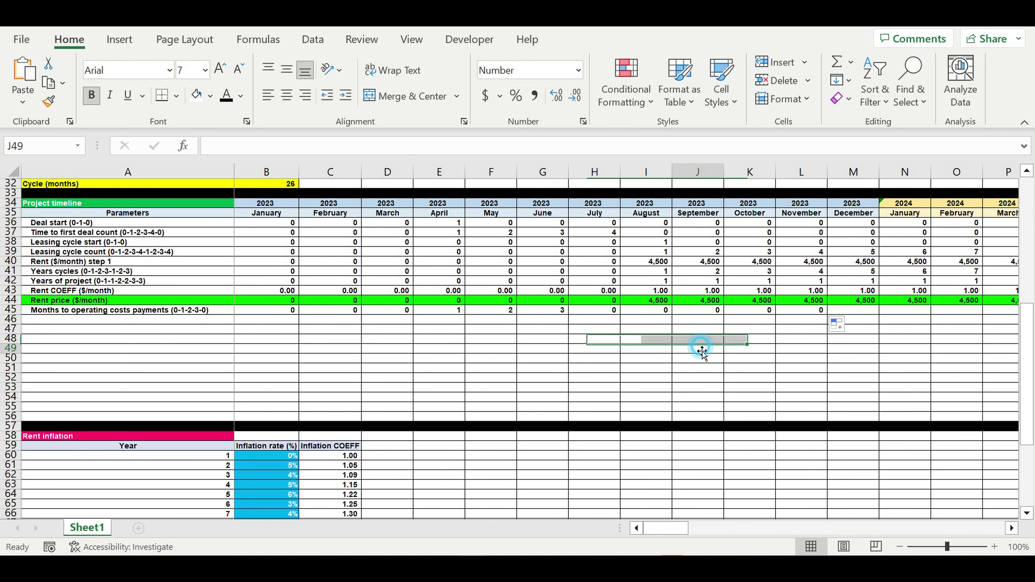
Step: Check the month count in E45:G45 against the monthly operating costs table and the July 2023 column of the timeline
left_click_drag(450, 314, 552, 312)
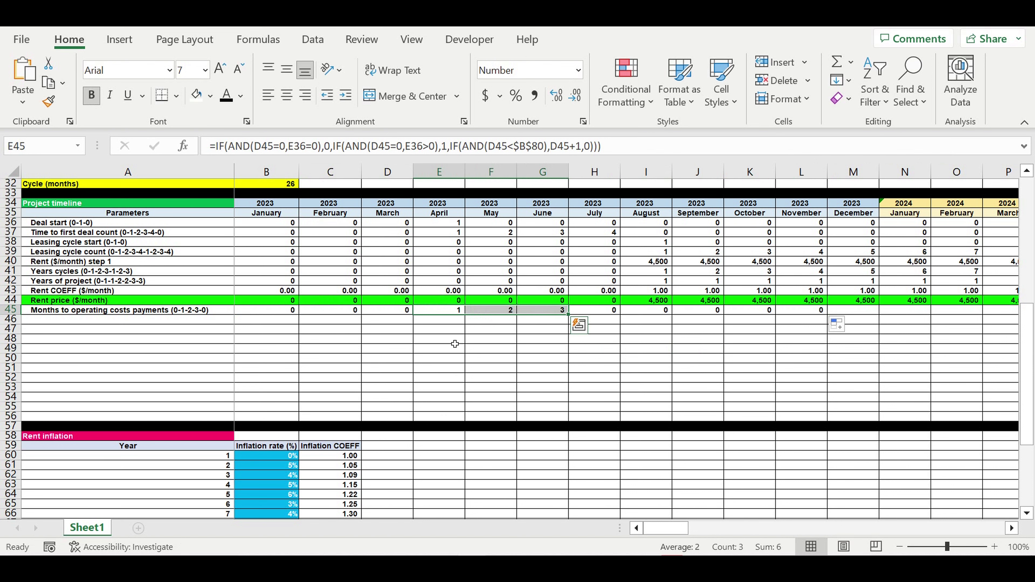
scroll(456, 347, "down", 5)
left_click_drag(283, 436, 851, 486)
scroll(619, 335, "up", 5)
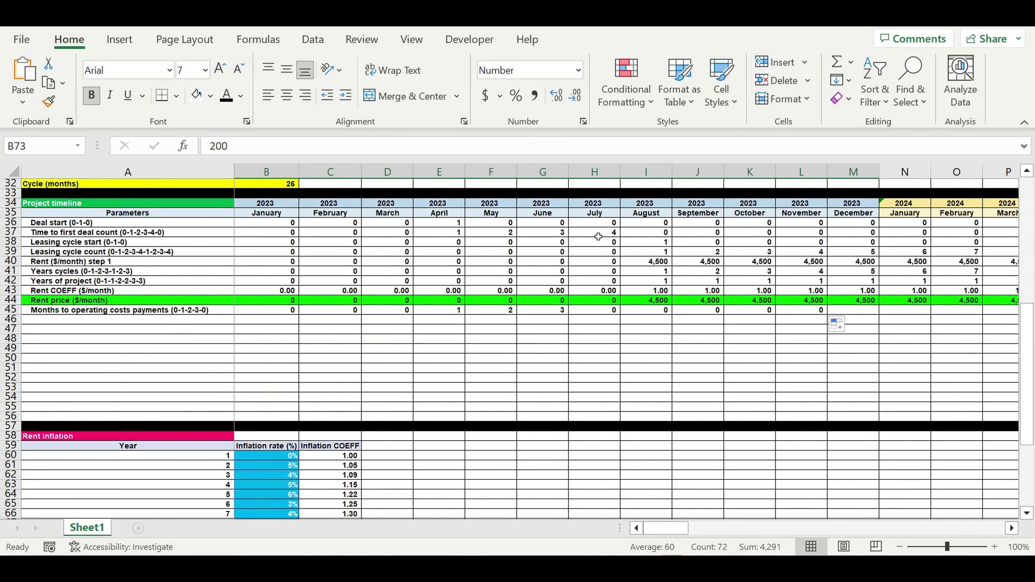
left_click_drag(593, 203, 592, 214)
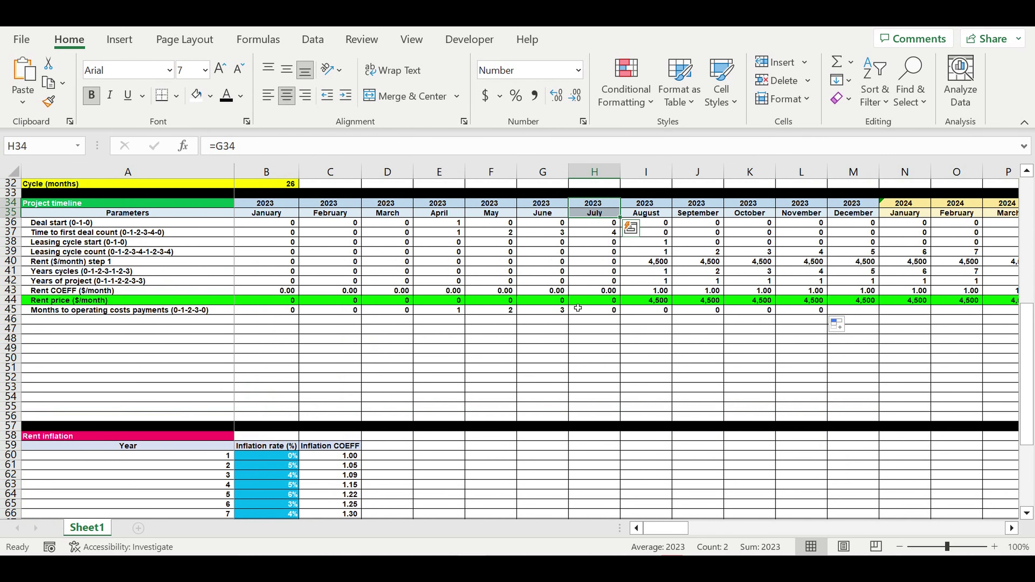
left_click(562, 310)
left_click_drag(456, 312, 554, 311)
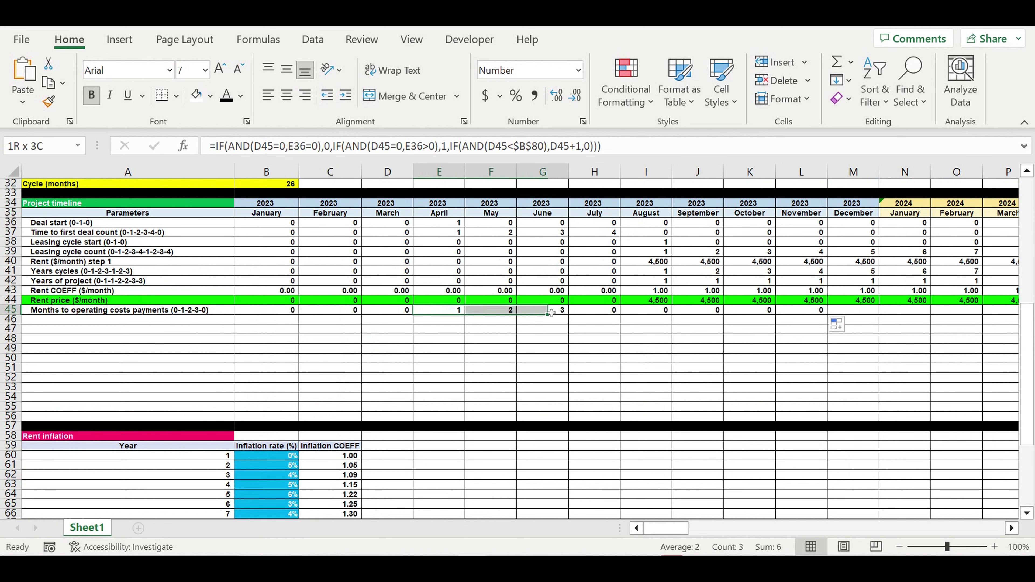
Step: Extend the row 45 formula from H45 through December 2032 in column DQ
left_click(600, 313)
left_click_drag(626, 317, 953, 331)
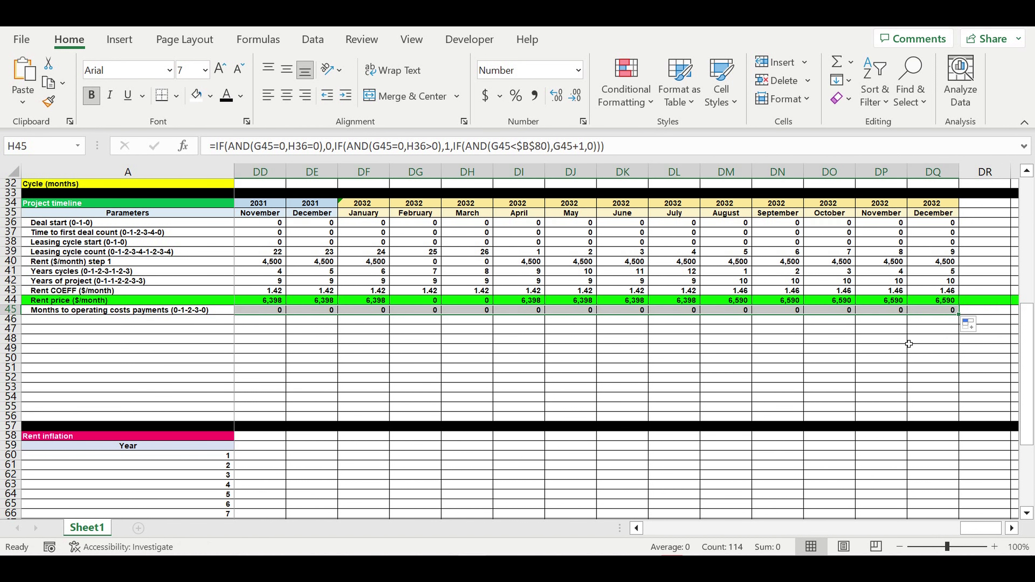
left_click(894, 341)
left_click_drag(970, 529, 652, 530)
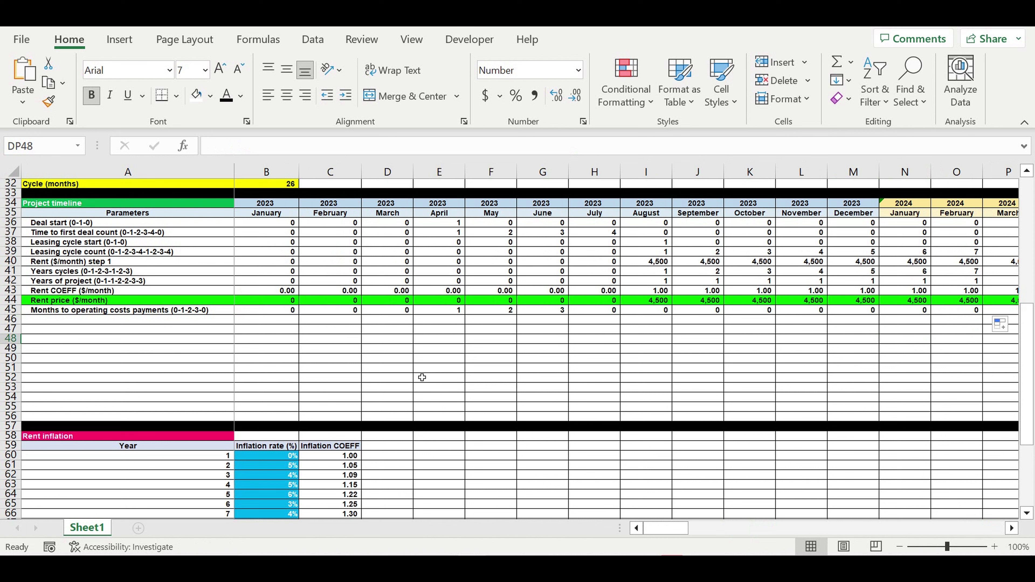
left_click(431, 359)
Step: Label A46 "Operating expenses payments start (0-1-0)" and enter 0 for January 2023 in B46
left_click(71, 321)
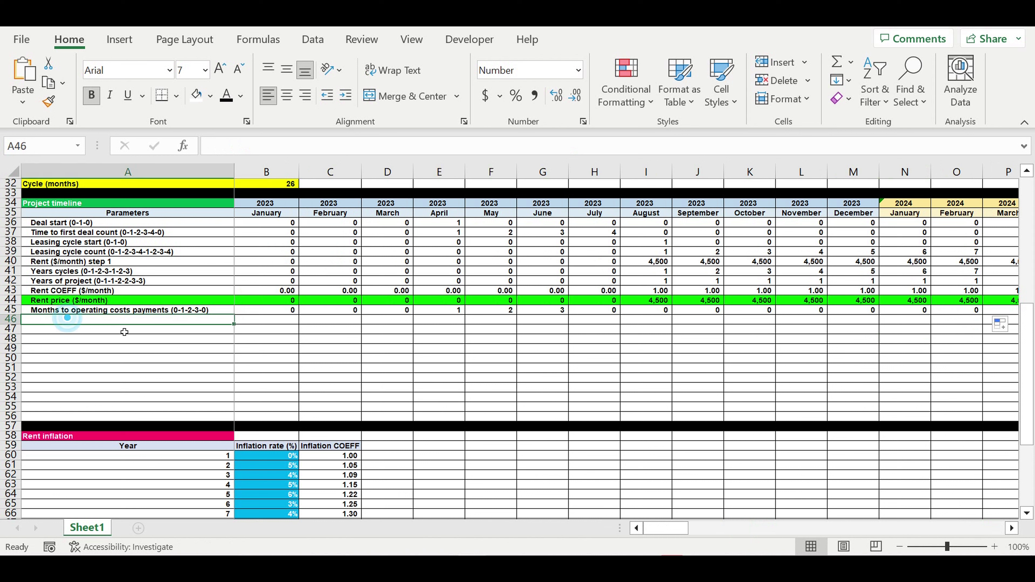
type("Operatin")
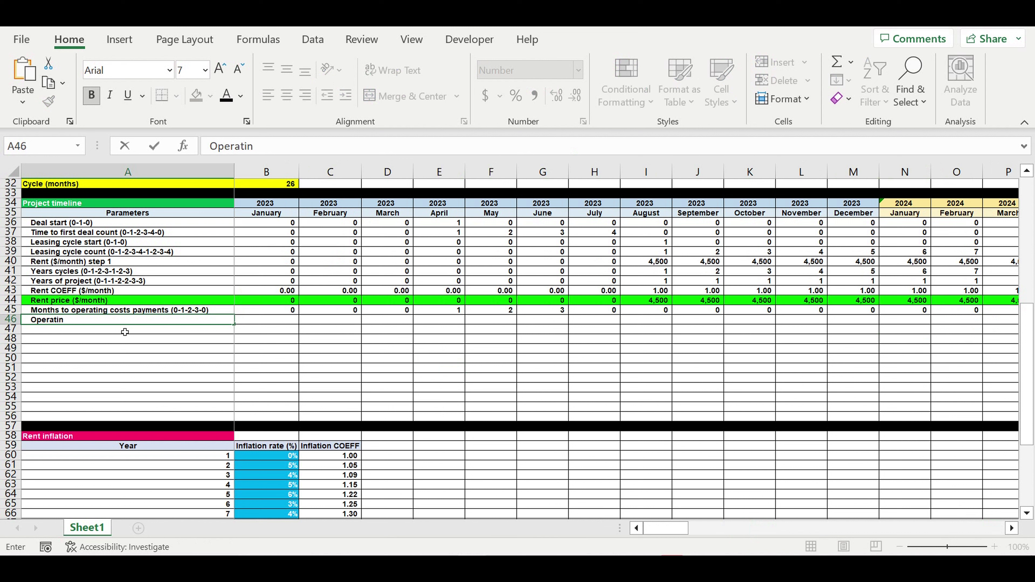
type("g expenses")
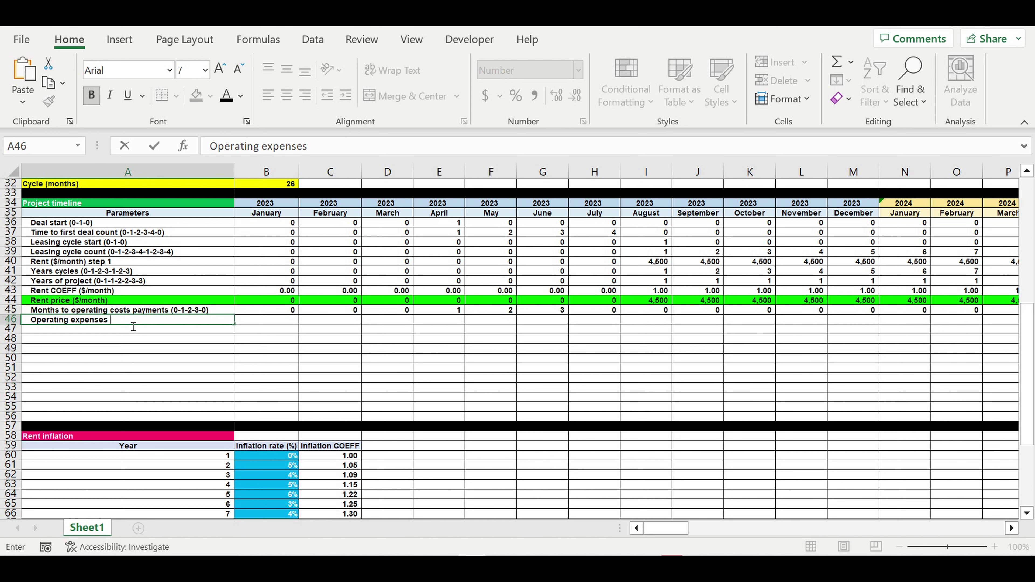
type("payments start (0-1-0")
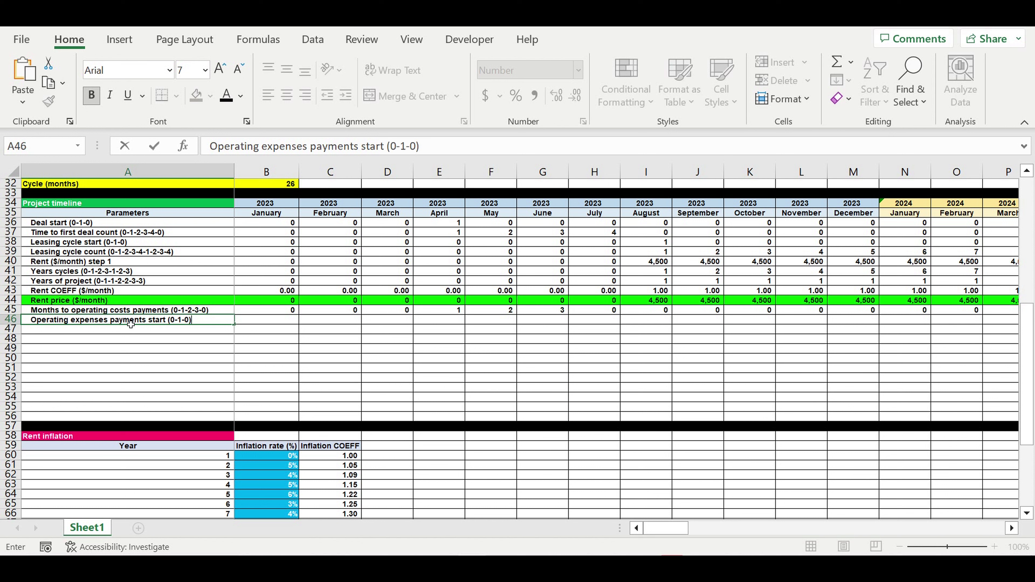
key("Return")
left_click(282, 322)
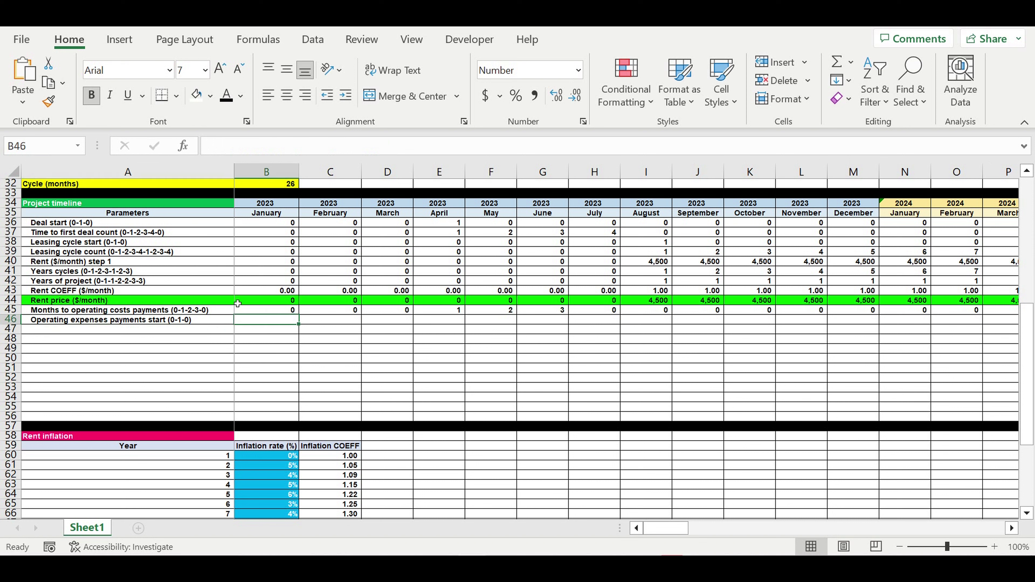
type("0")
key("Tab")
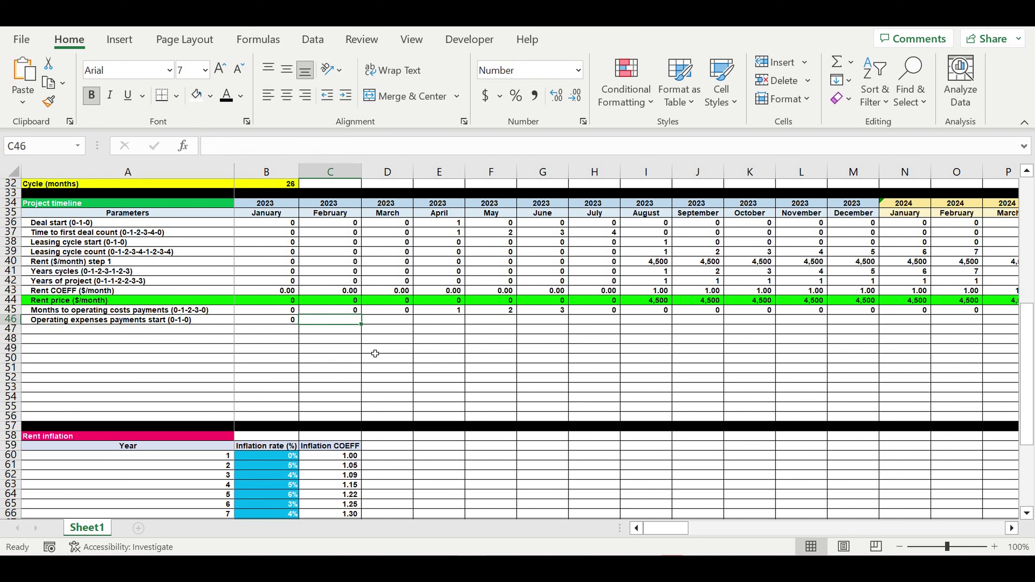
Step: Enter the payment start formula =if(and(B45>0,C45=0),1,0) in C46 for February 2023
type("=i")
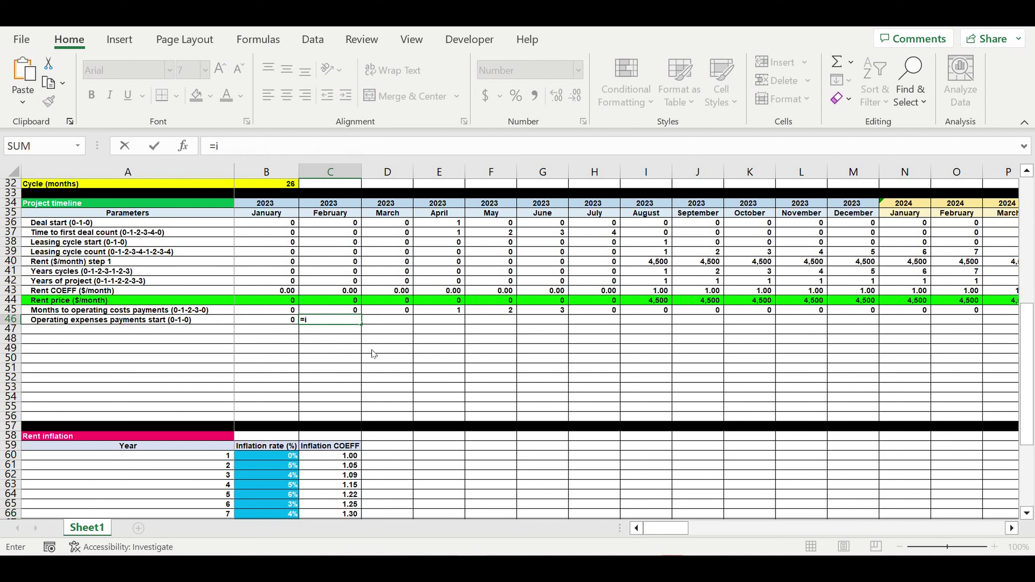
type("f(and(")
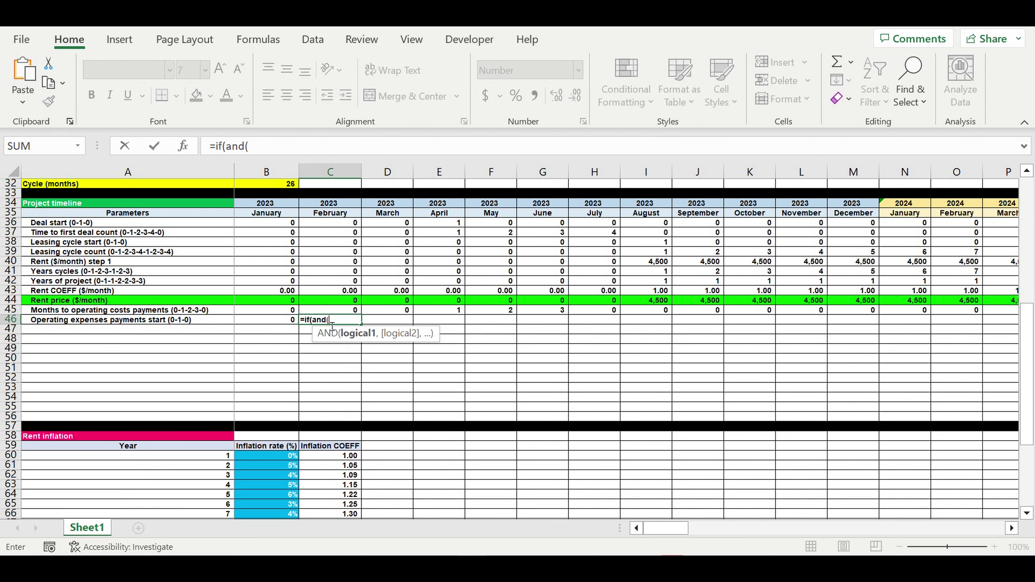
left_click(279, 313)
type(">0,")
left_click(331, 313)
type("=0")
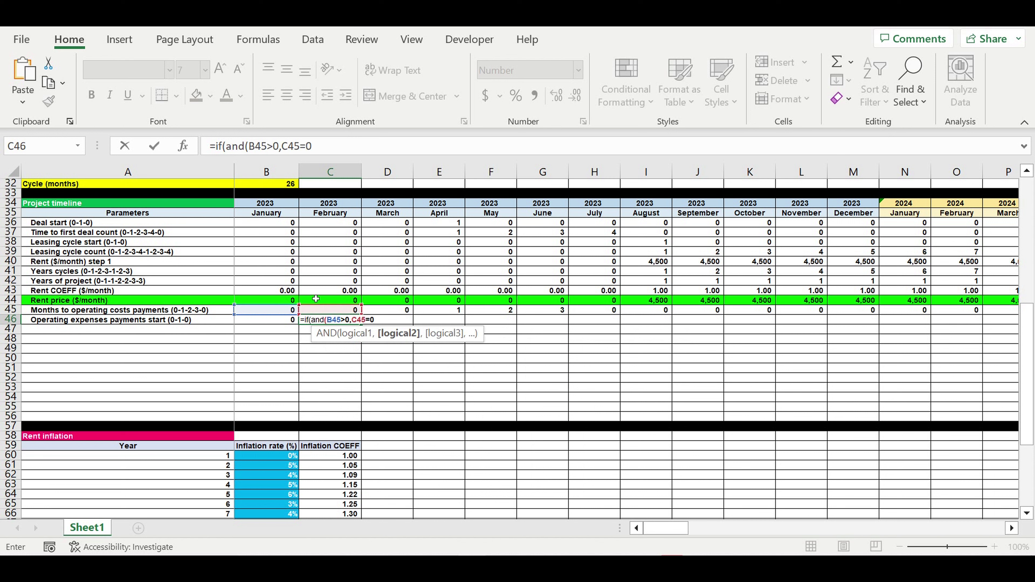
key("Return")
key("Return")
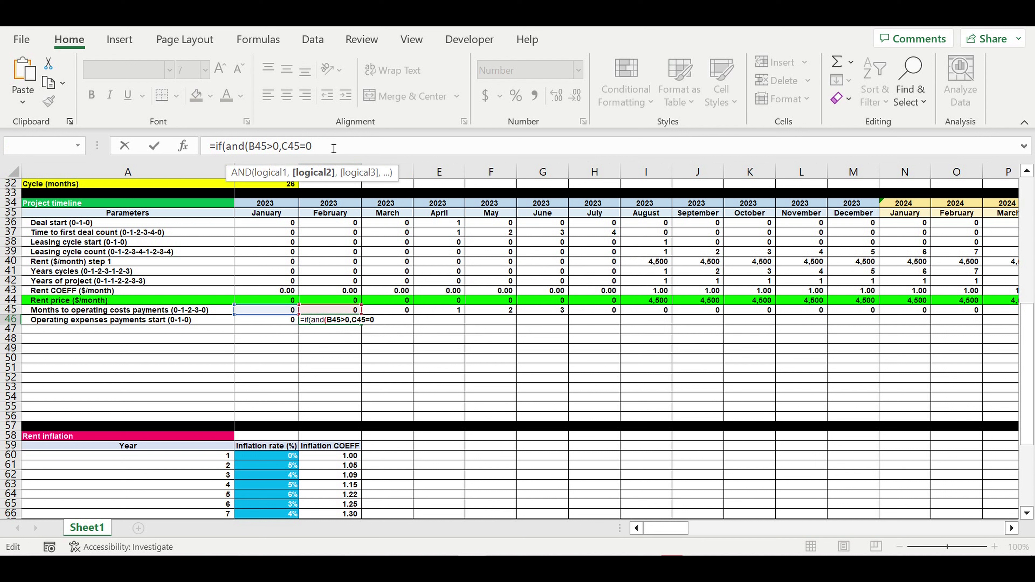
type("),")
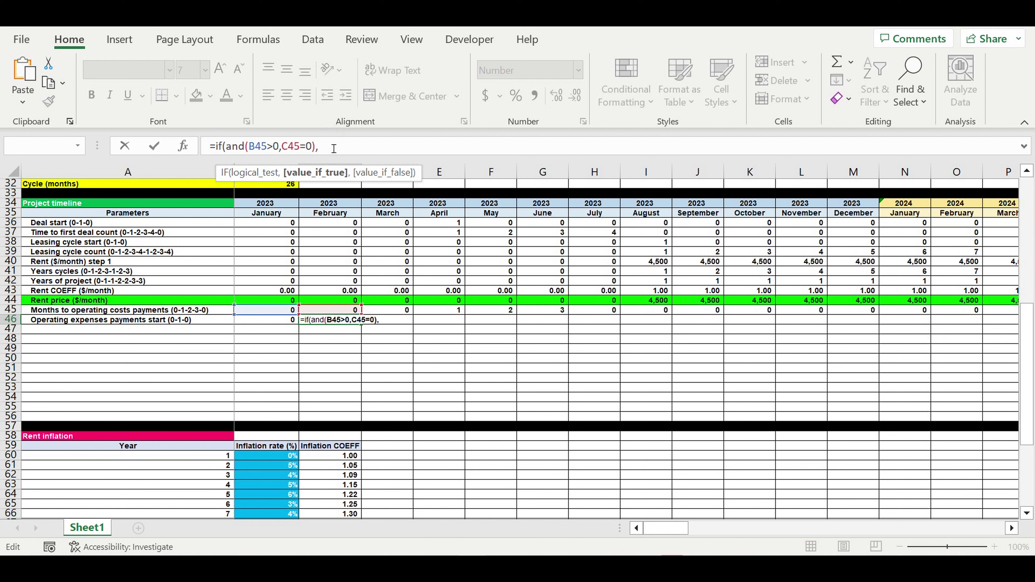
type("1,0")
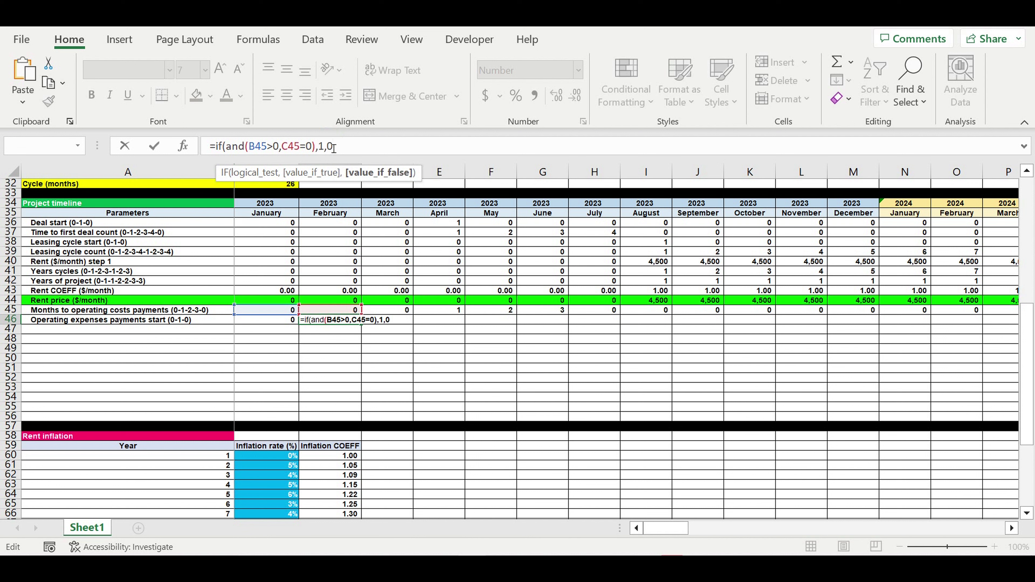
type(")")
key("Return")
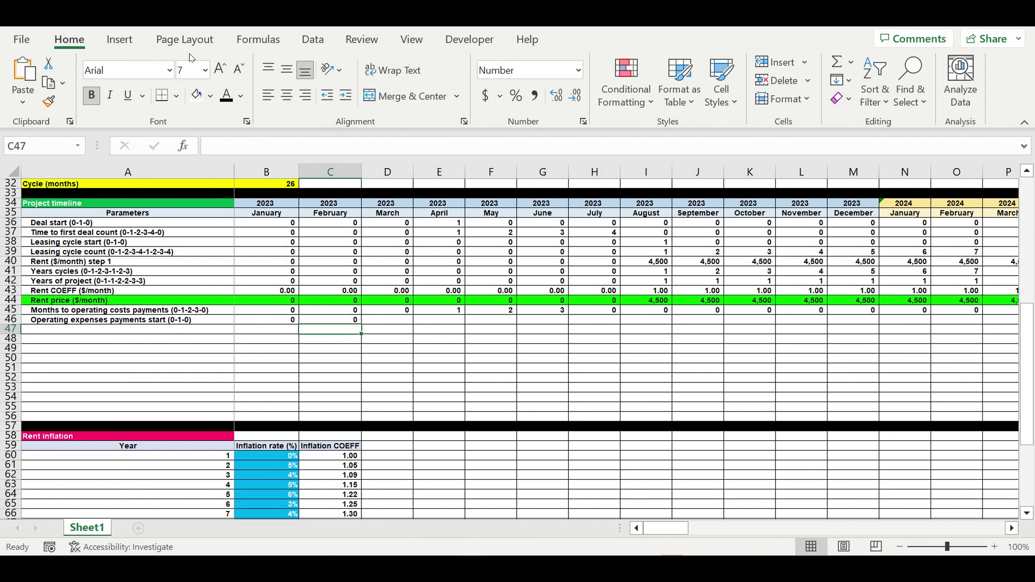
Step: Fill the C46 formula across row 46 through November 2023 in column L
left_click(330, 319)
left_click_drag(362, 325, 824, 326)
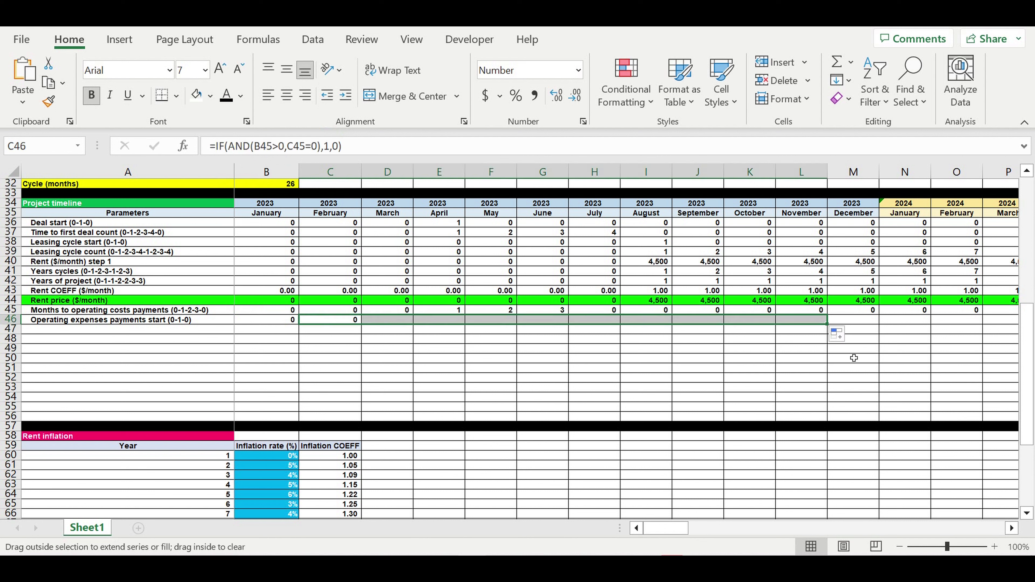
left_click(749, 368)
Step: Extend the row 46 formula from H46 through December 2032 in column DQ
left_click(610, 321)
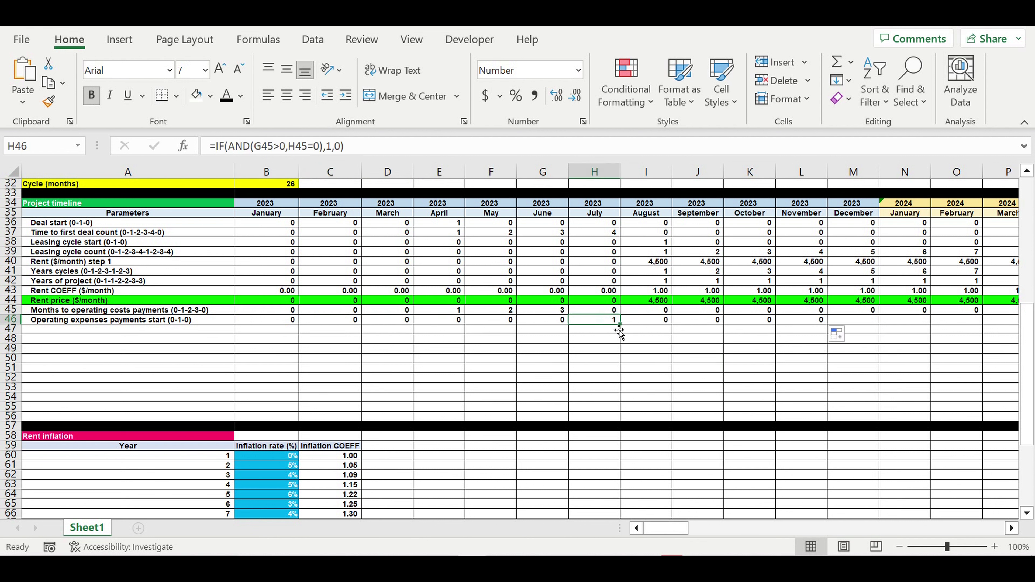
left_click_drag(626, 329, 758, 353)
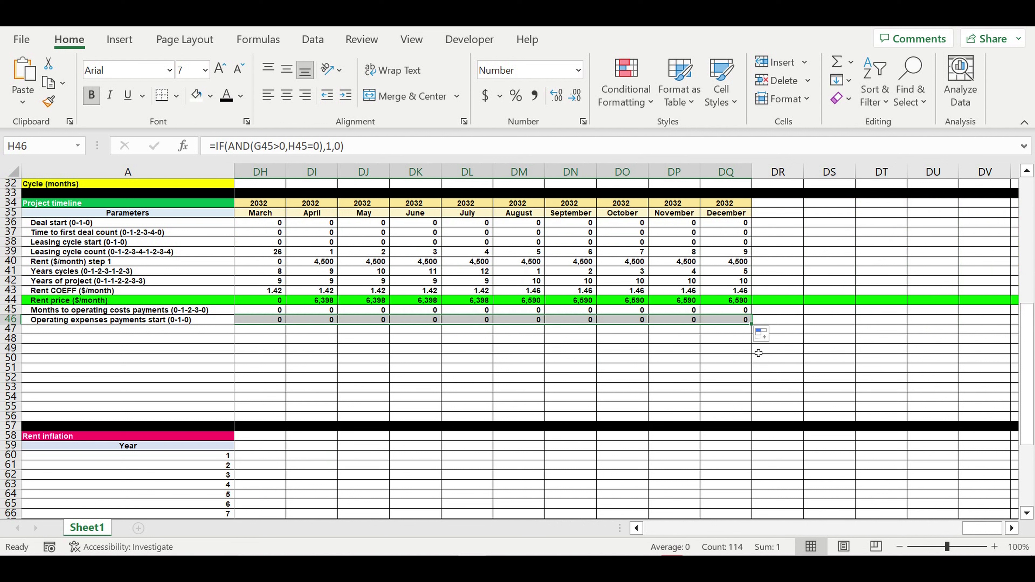
left_click(652, 347)
left_click_drag(976, 529, 664, 527)
left_click(353, 368)
Step: Copy the A46 label down to A47 and change it to "Operating expenses payments (0-1-1)"
left_click(128, 321)
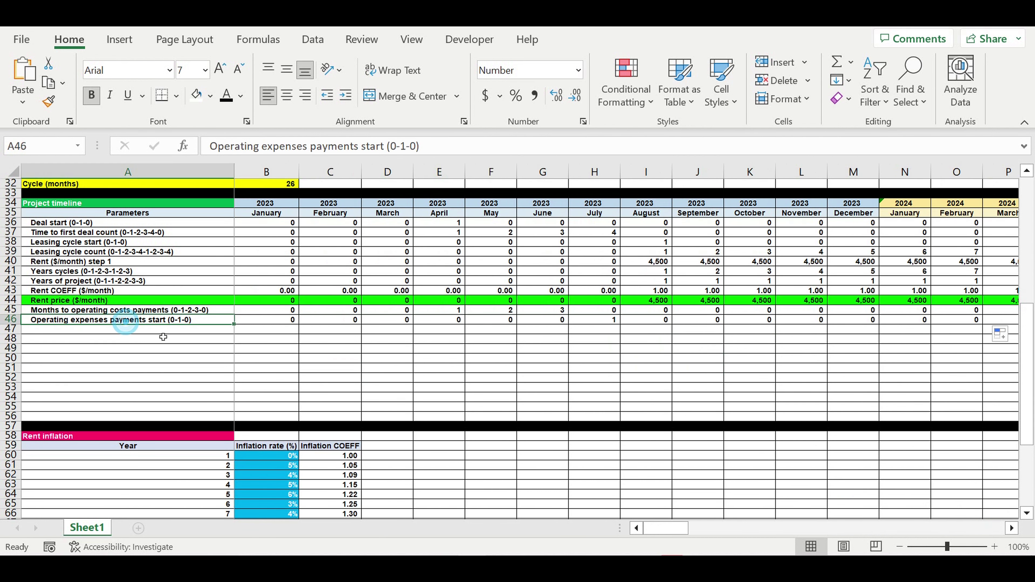
left_click_drag(239, 330, 234, 341)
left_click(163, 332)
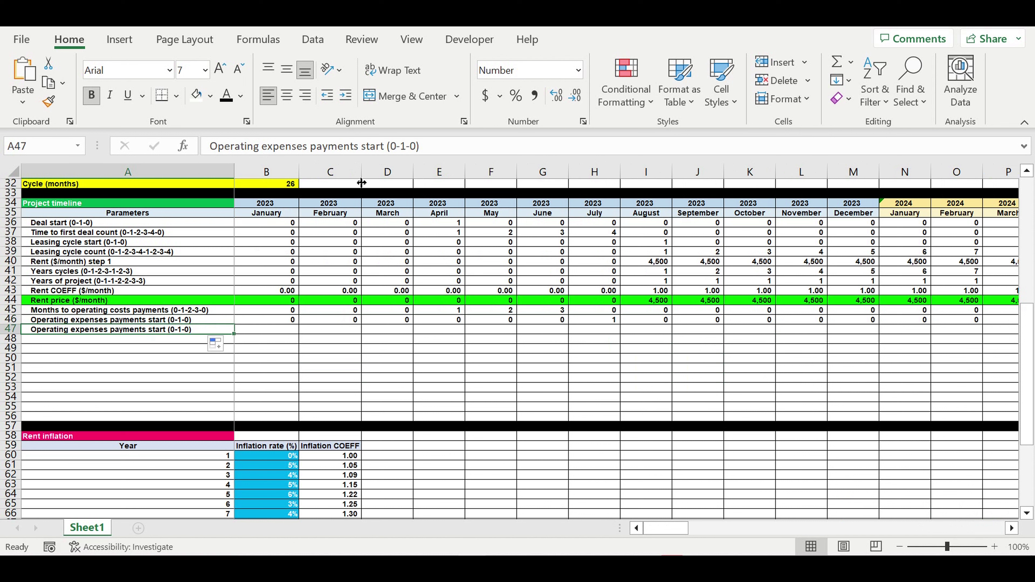
left_click_drag(362, 147, 391, 148)
key("BackSpace")
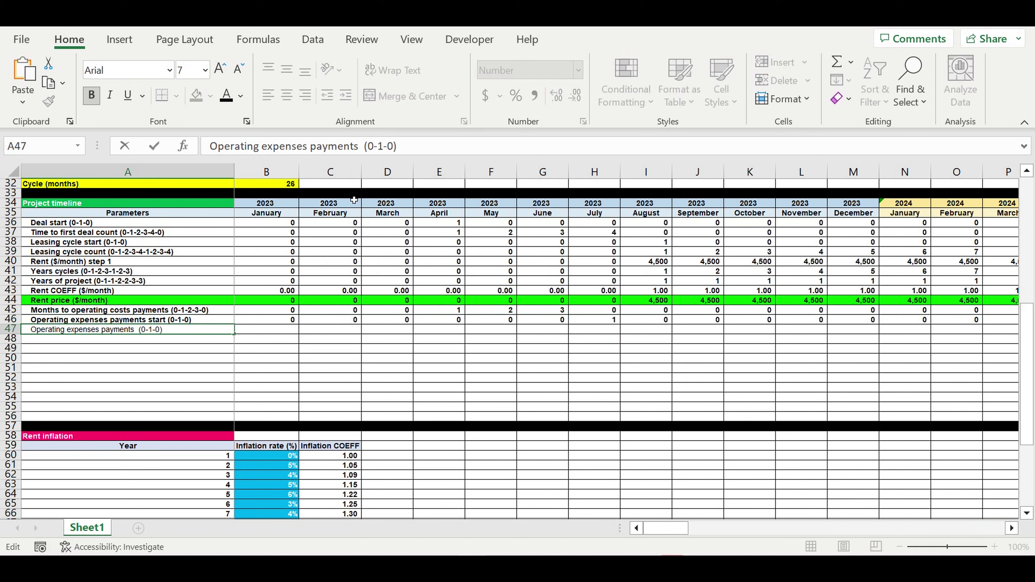
left_click(394, 146)
key("BackSpace")
type("1")
key("Return")
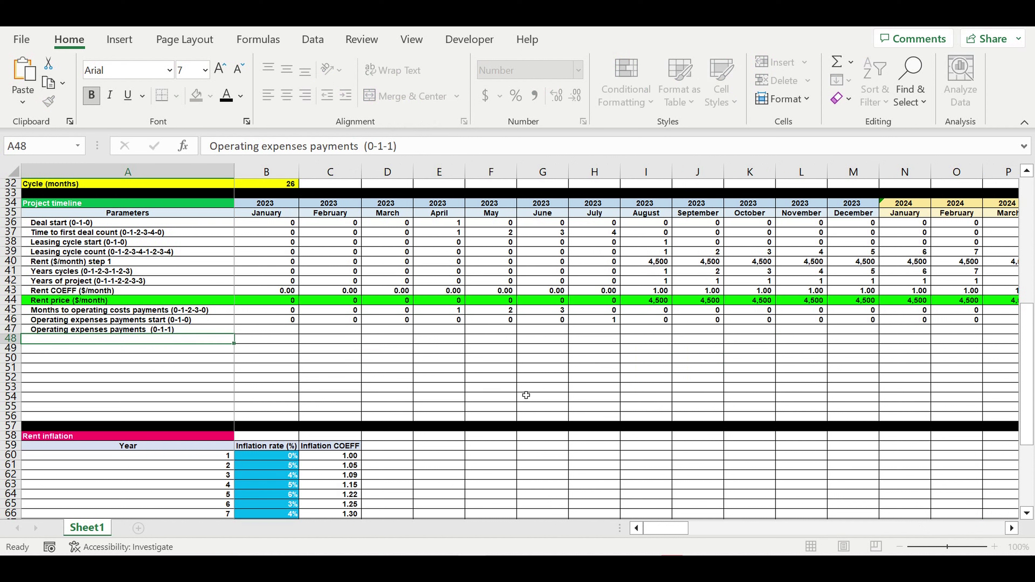
left_click(179, 332)
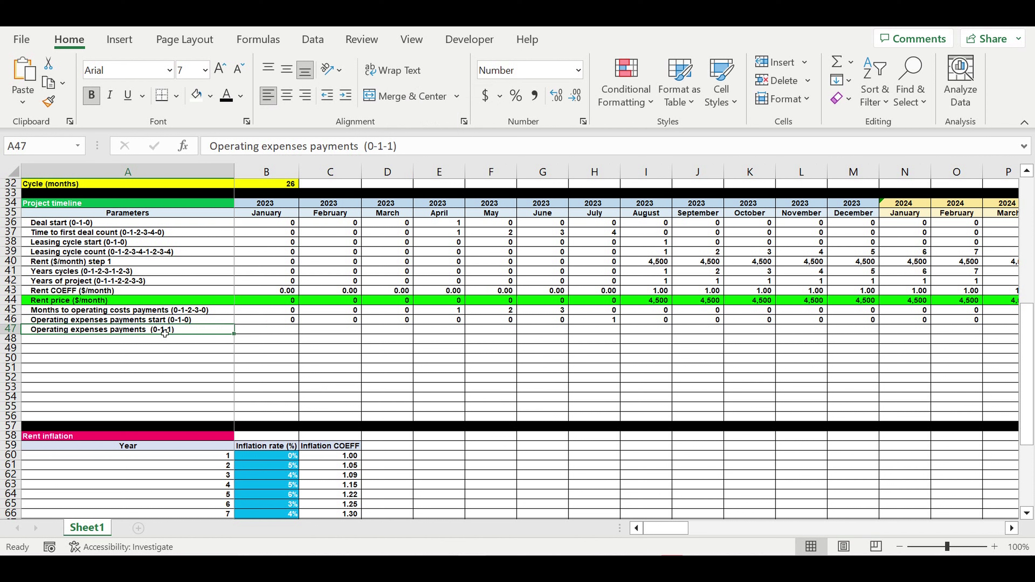
Step: Enter =B46 in B47 to link January 2023 to the operating expenses payments start row
left_click(273, 332)
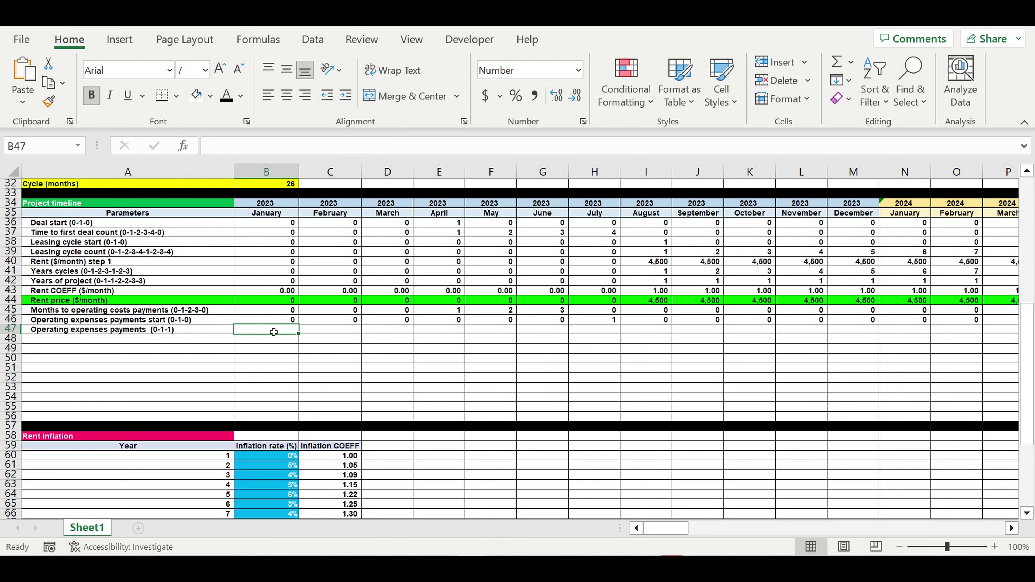
type("=")
left_click(268, 325)
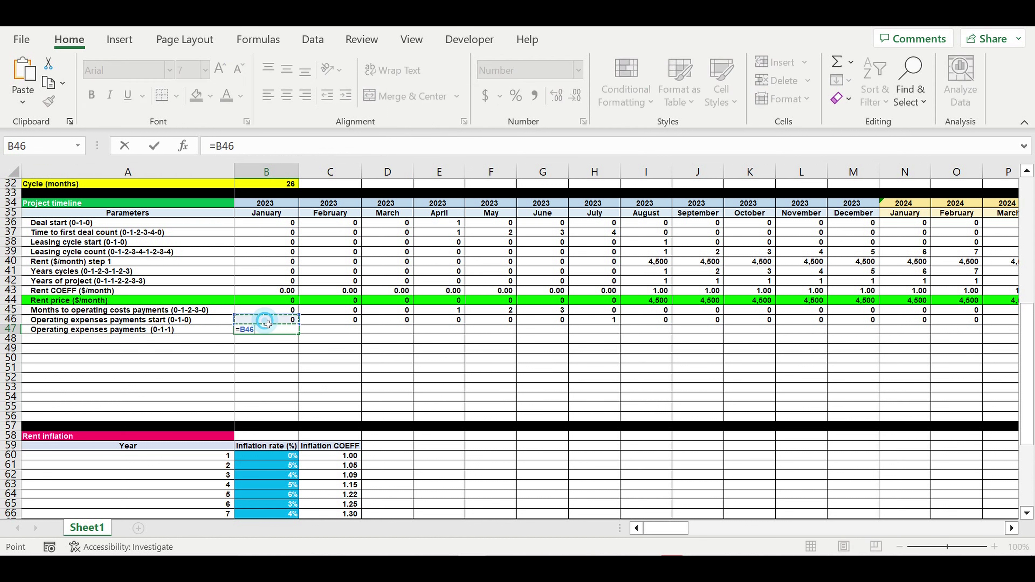
key("Return")
Step: Enter =B47+C46 in C47 to carry the payment flag forward from the previous month
left_click(323, 329)
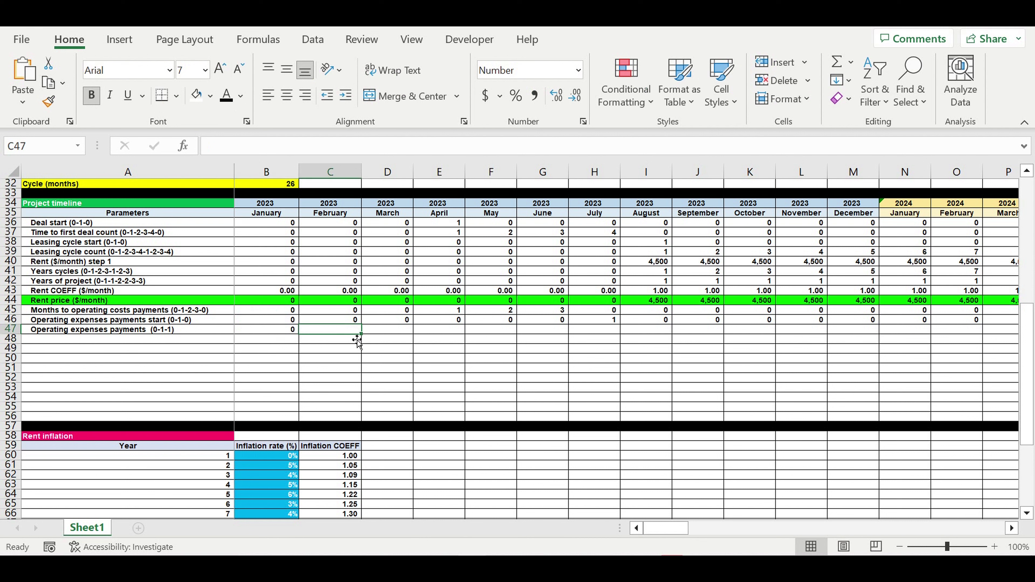
type("=")
left_click(281, 330)
type("+")
left_click(344, 319)
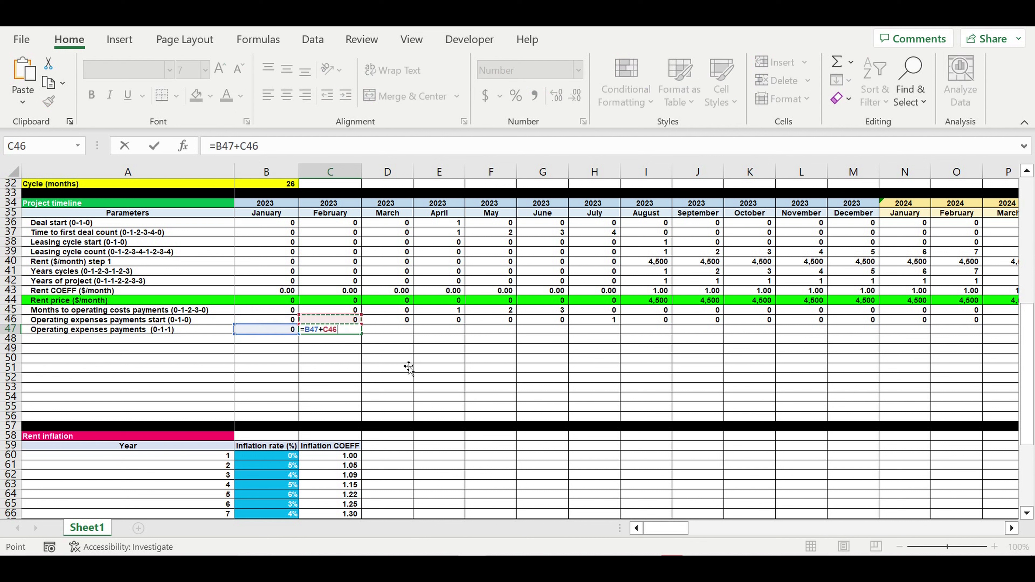
key("Return")
Step: Fill the C47 formula across row 47 through December 2032 in column DQ and inspect H47 for July 2023
left_click(342, 330)
left_click_drag(361, 334, 916, 340)
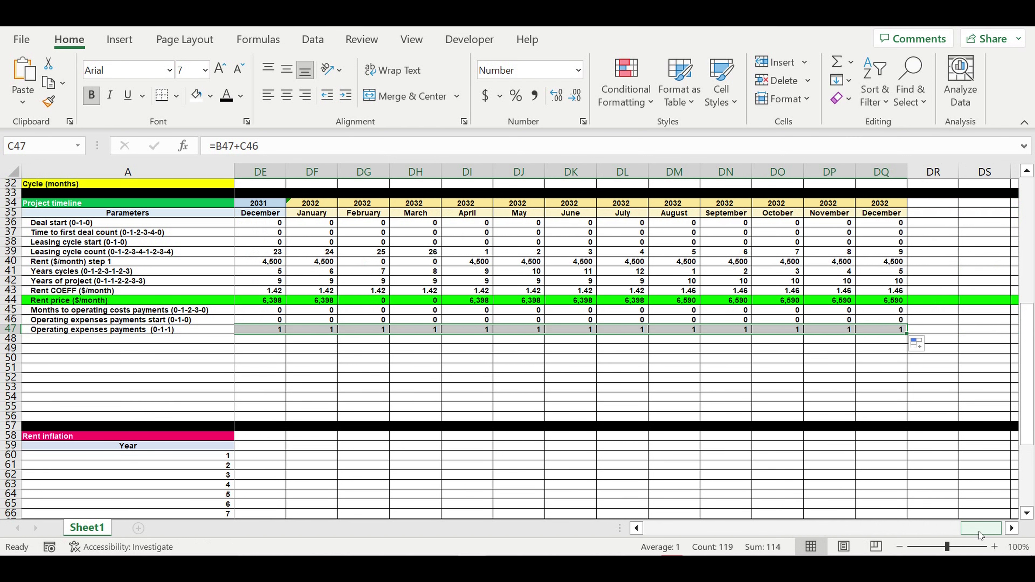
left_click_drag(979, 531, 579, 503)
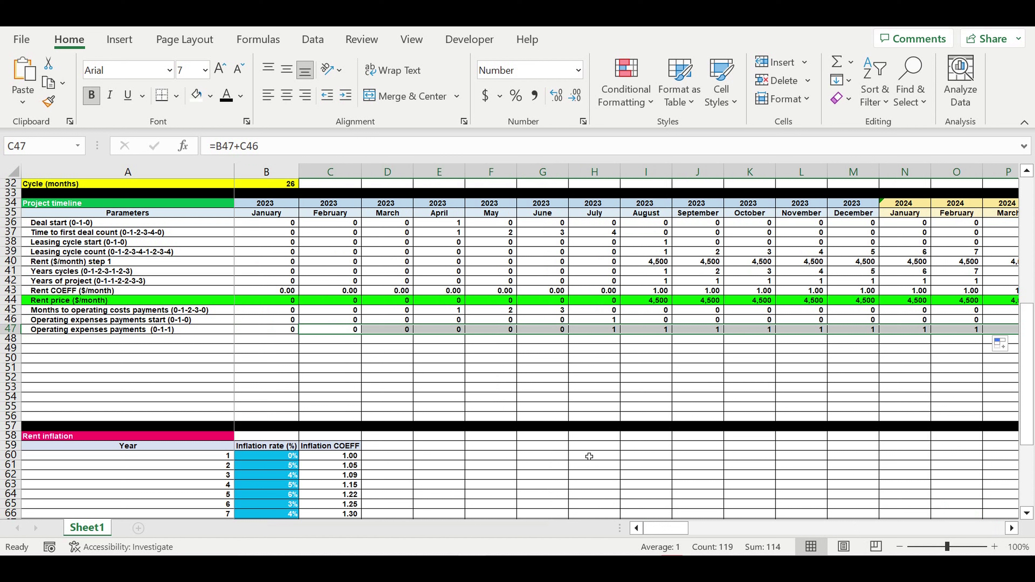
left_click(677, 398)
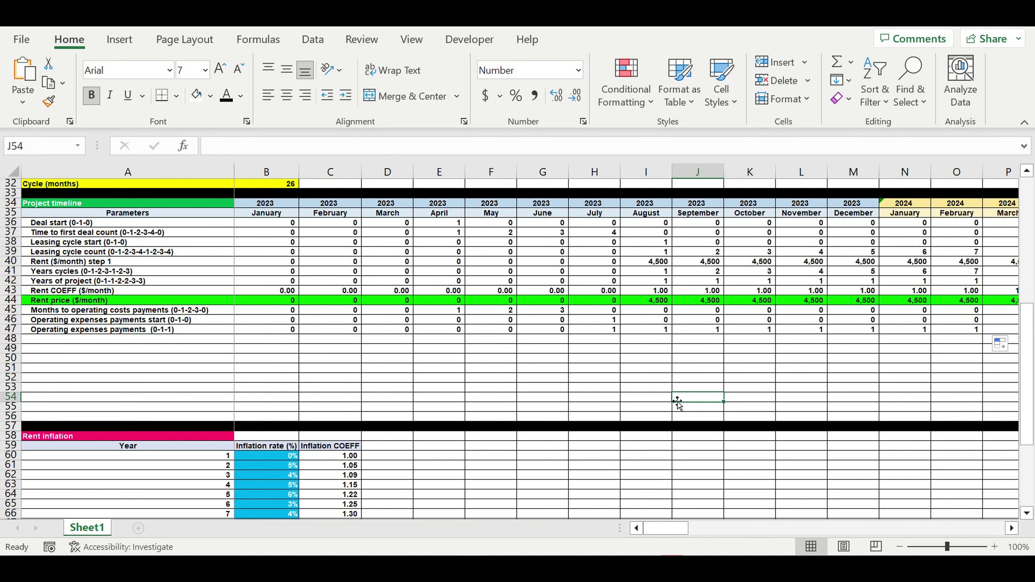
left_click(582, 332)
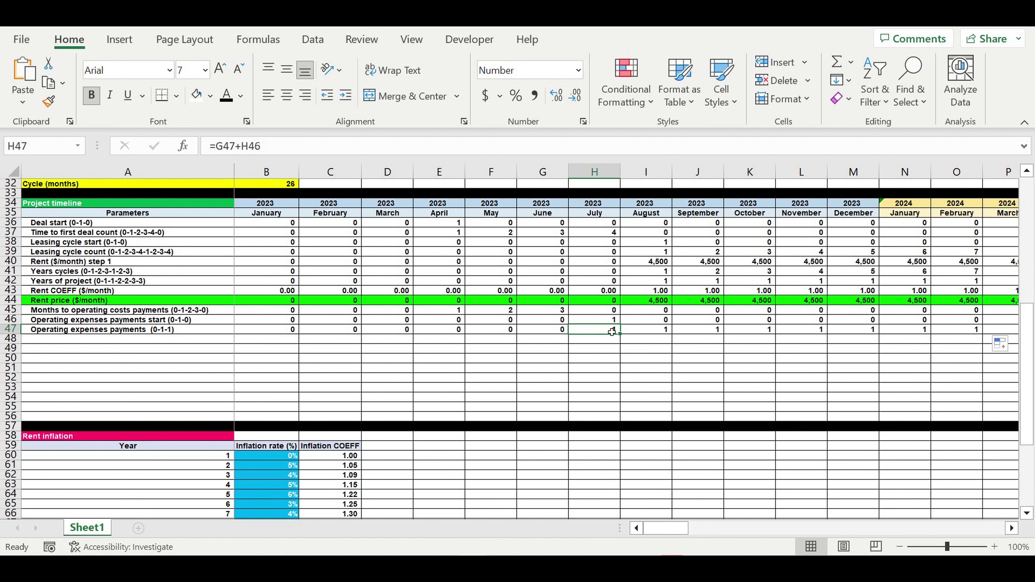
left_click_drag(605, 330, 907, 341)
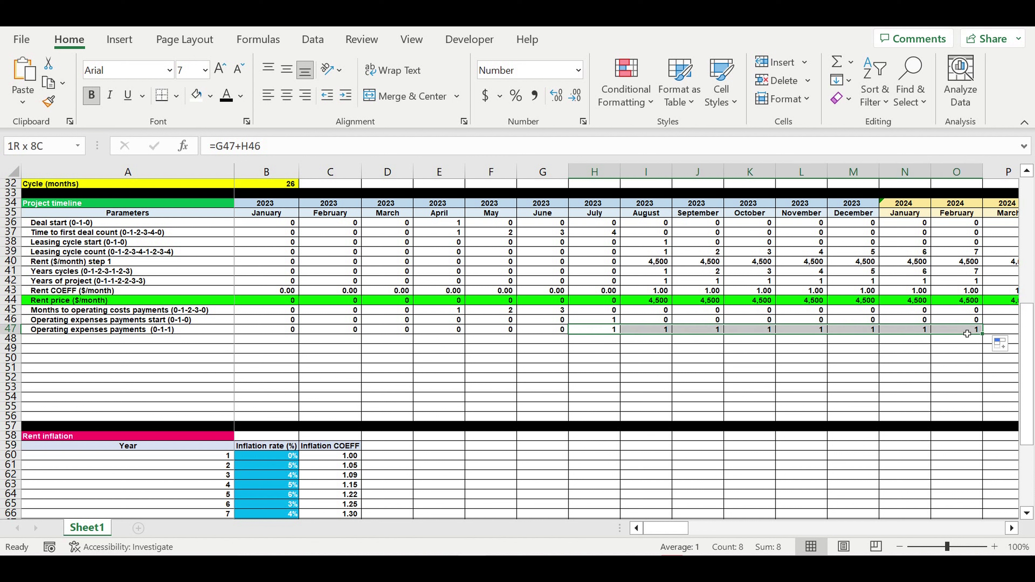
left_click(761, 399)
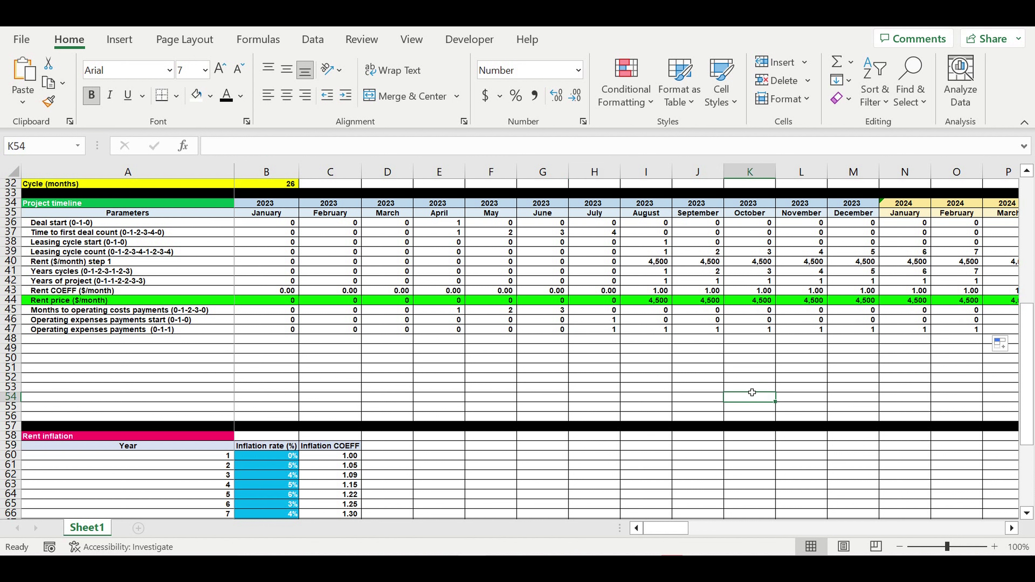
left_click(603, 332)
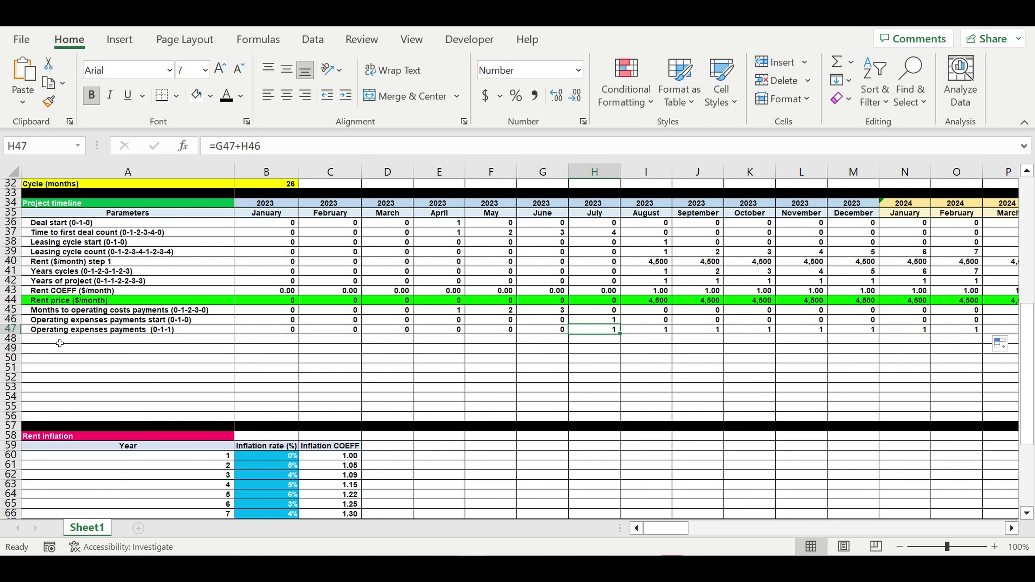
Step: Fill the whole of row 48 with grey as a separator below the operating expenses payments row
left_click(12, 339)
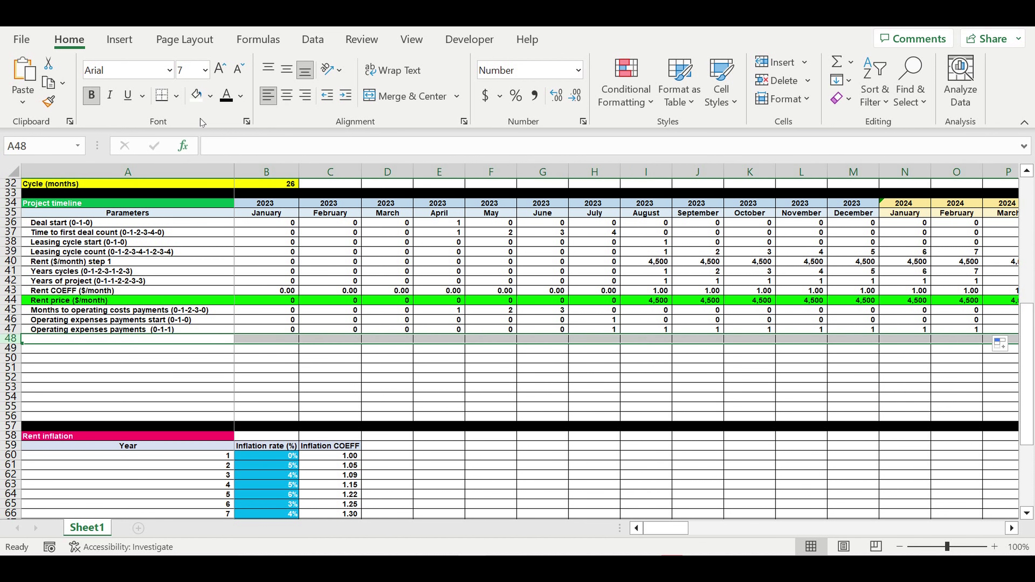
left_click(211, 95)
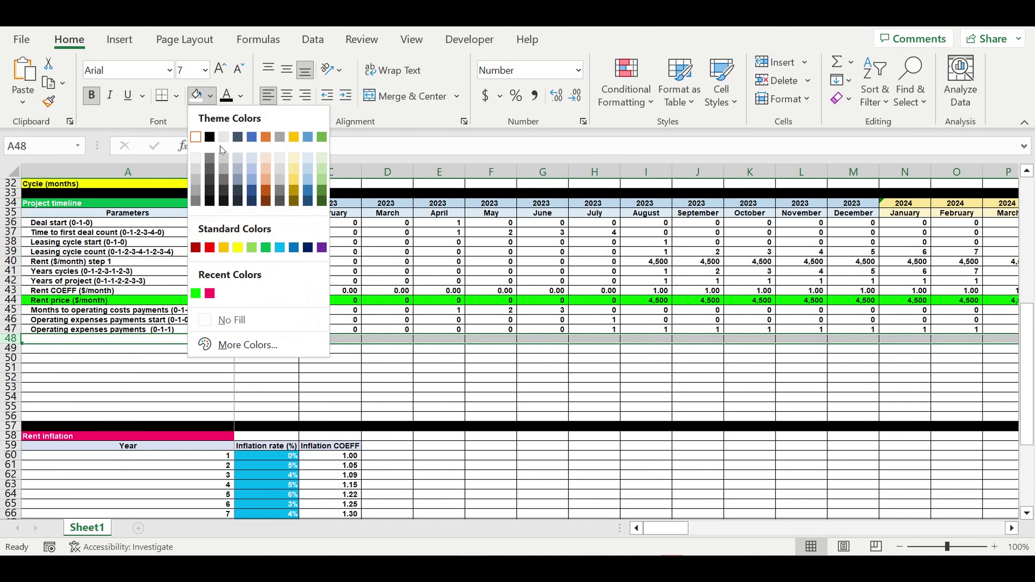
left_click(223, 170)
left_click(120, 363)
left_click(154, 352)
type("=")
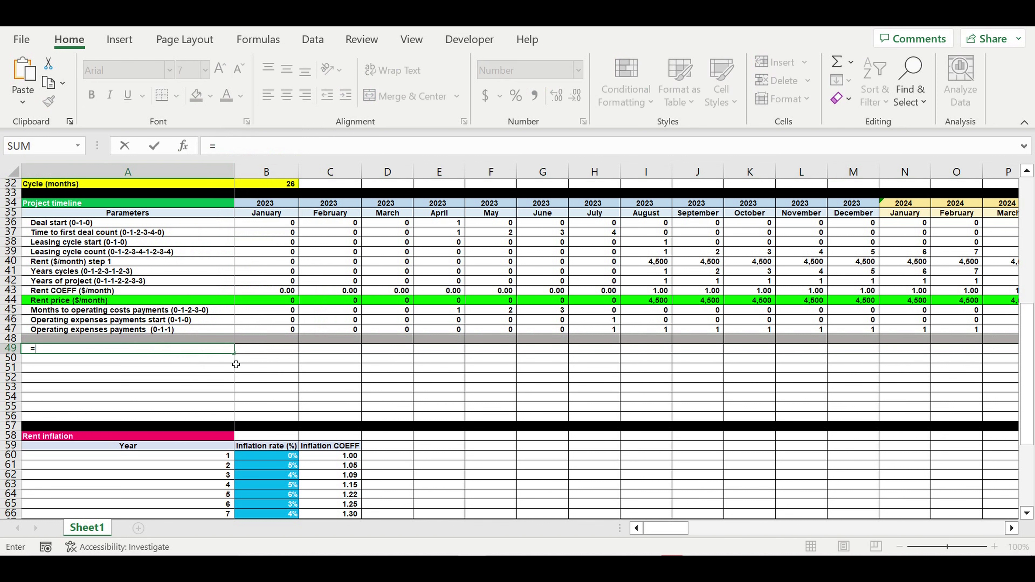
key("BackSpace")
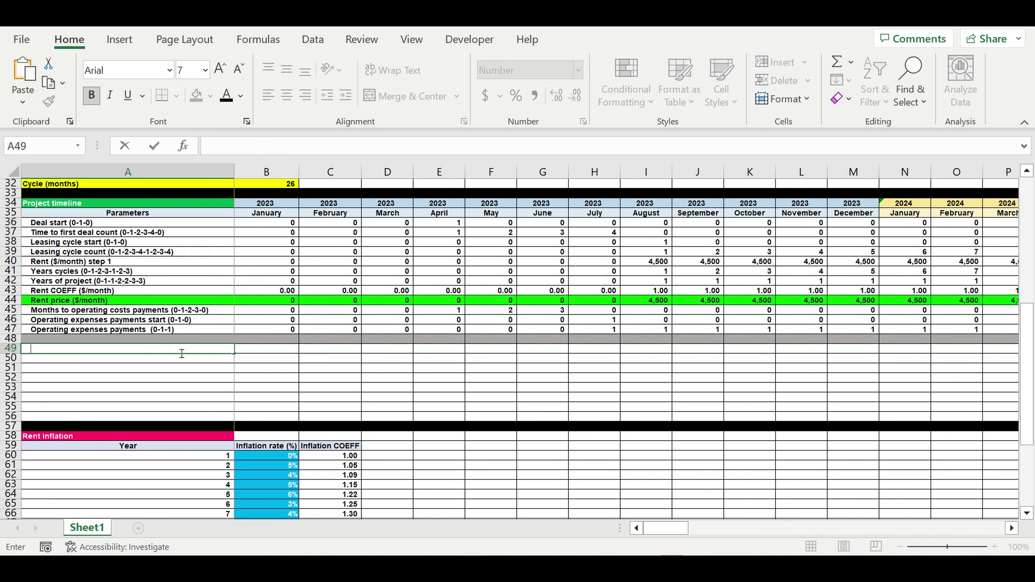
left_click(157, 381)
Step: Fill the whole of row 48 with black to close off the project timeline block
left_click(11, 338)
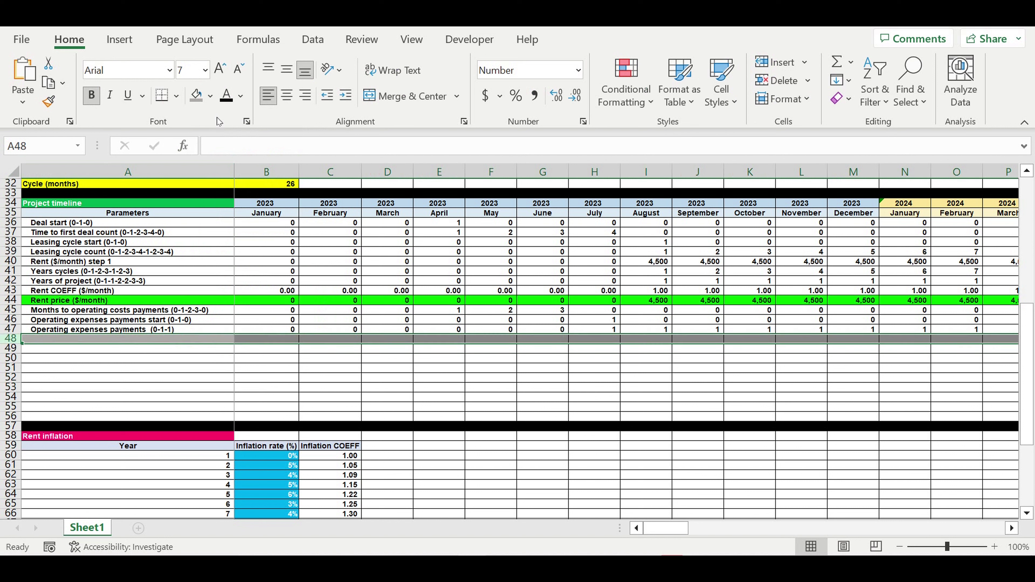
left_click(212, 96)
left_click(215, 142)
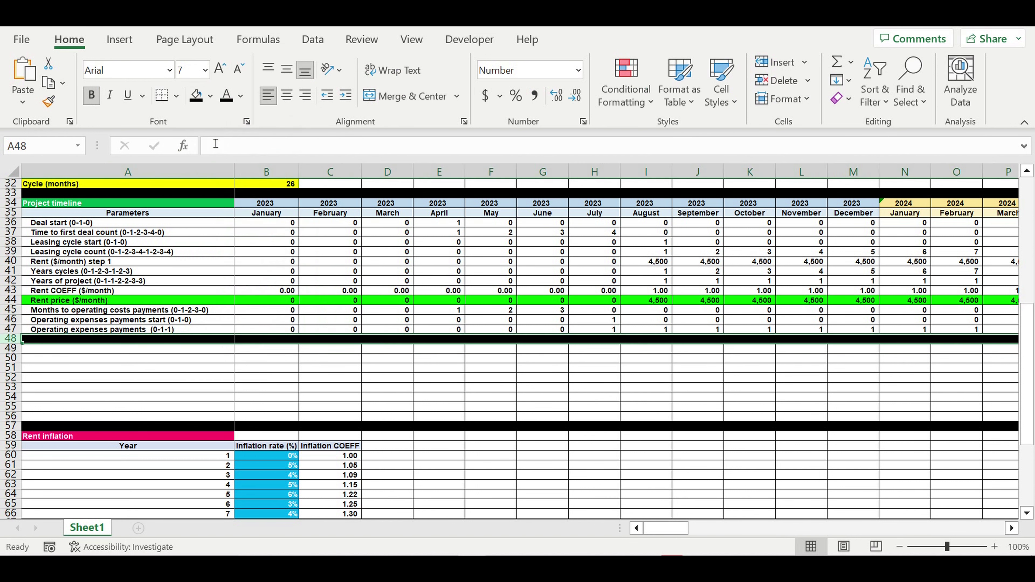
left_click(335, 312)
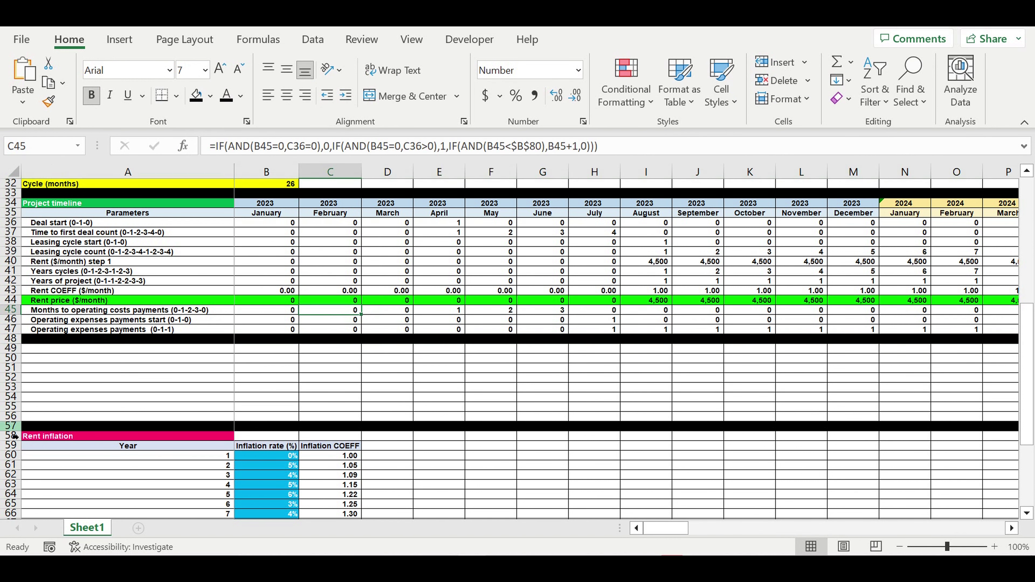
Step: Insert ten blank rows above the black separator in row 57, ahead of the Rent inflation section
left_click(11, 428)
left_click_drag(11, 447, 11, 518)
right_click(9, 468)
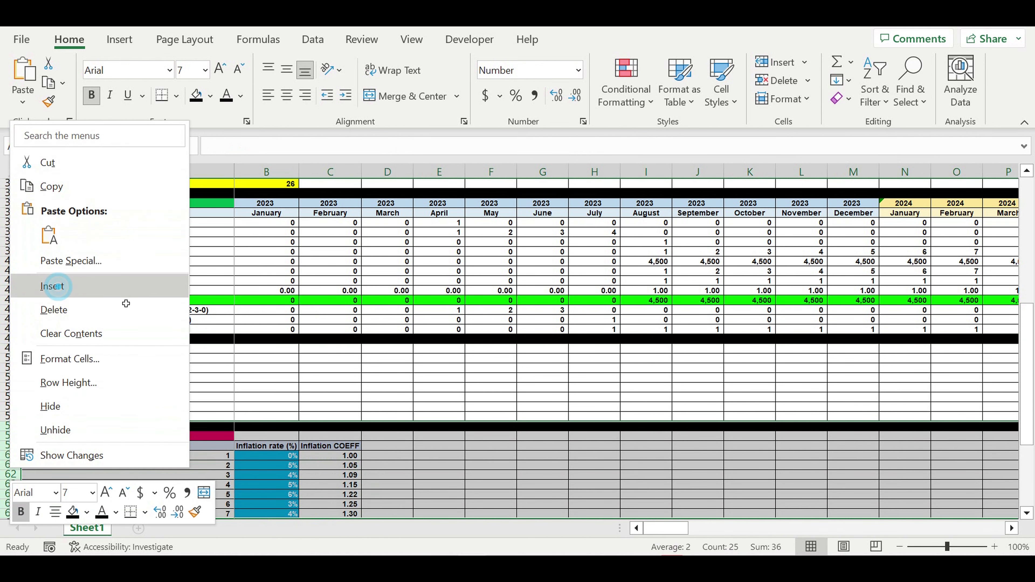
left_click(122, 286)
left_click(356, 398)
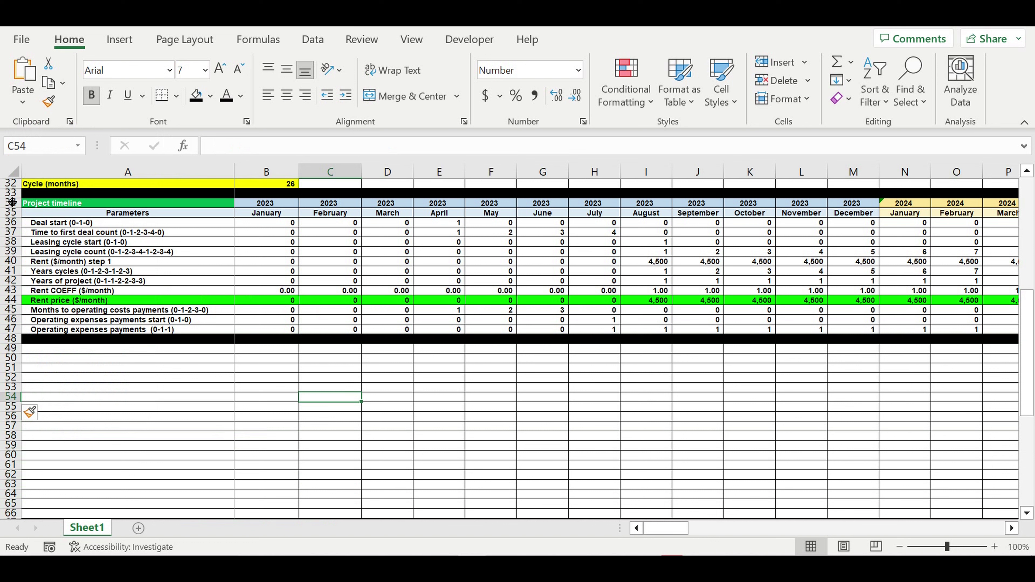
Step: Copy the timeline header rows 34 and 35 to rows 49 and 50 below the black separator
left_click_drag(12, 203, 12, 212)
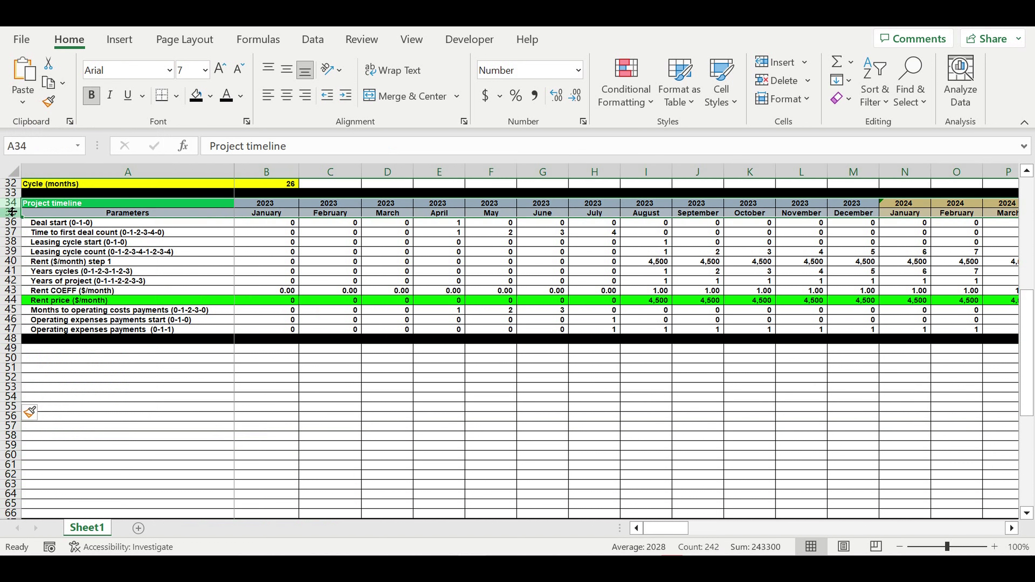
key("ctrl+c")
left_click(61, 348)
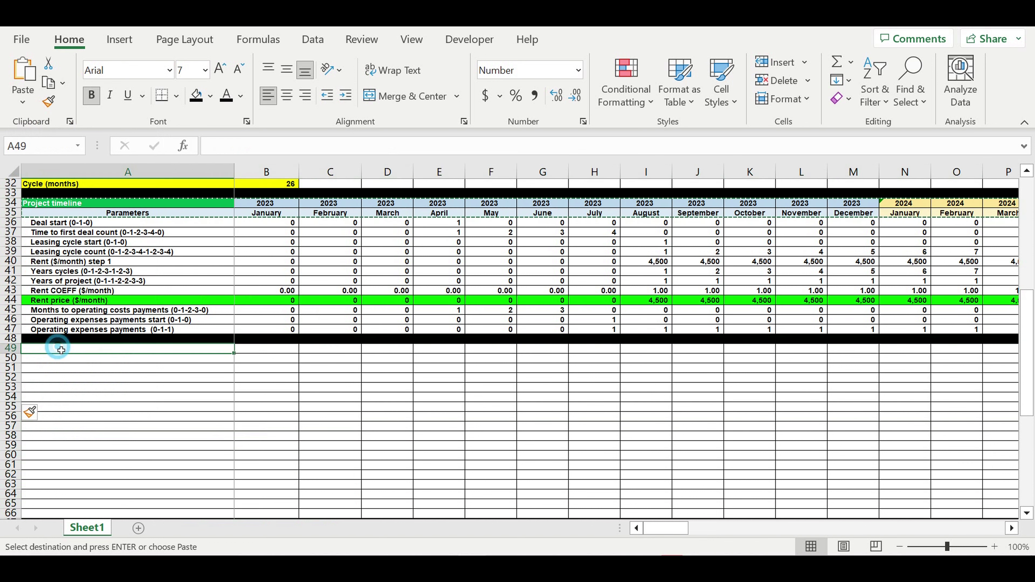
key("ctrl+v")
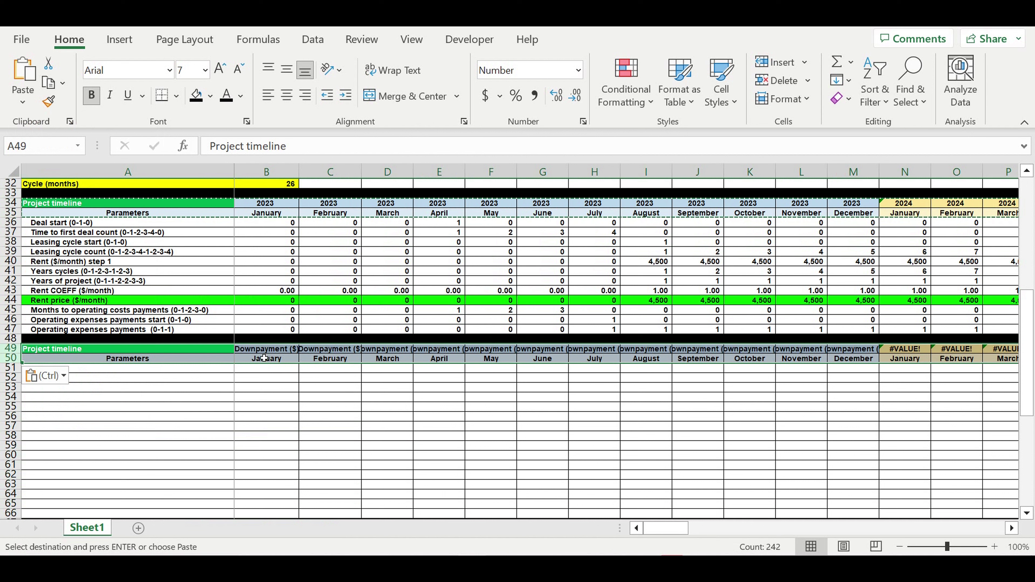
Step: Enter =B34 in B49 to link the copied header's first year to the project timeline
left_click(265, 348)
type("=")
left_click(255, 207)
key("Return")
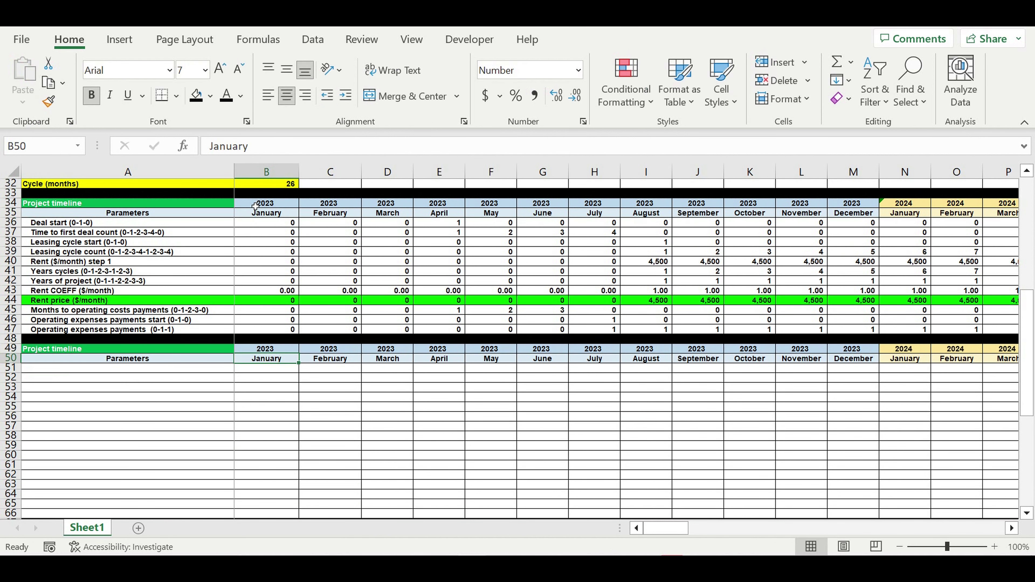
left_click(323, 399)
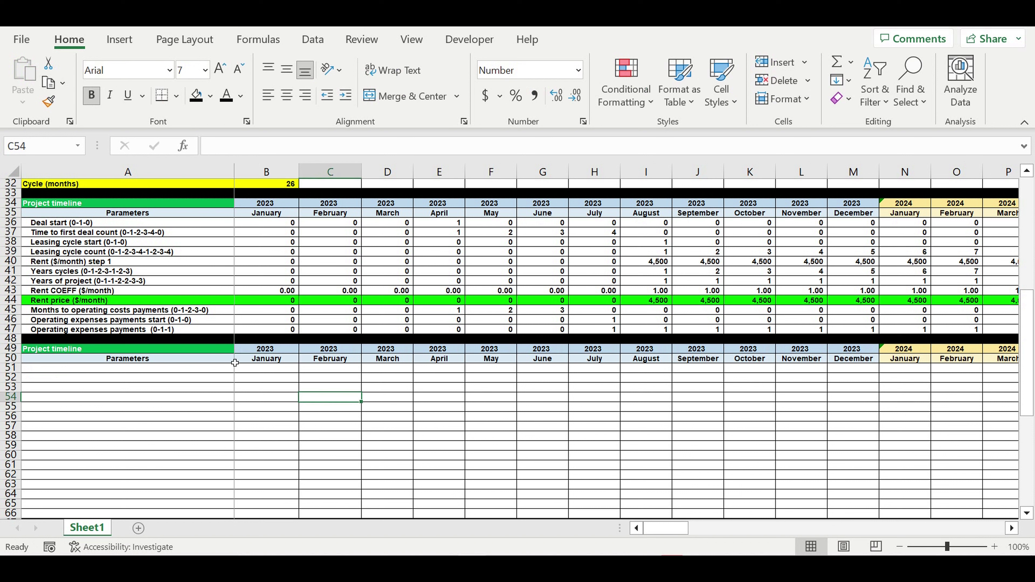
Step: Retitle the new block in A49 "Operating expenses step 1" and give the cell an orange fill
left_click(210, 353)
type("Operating expenses step 1")
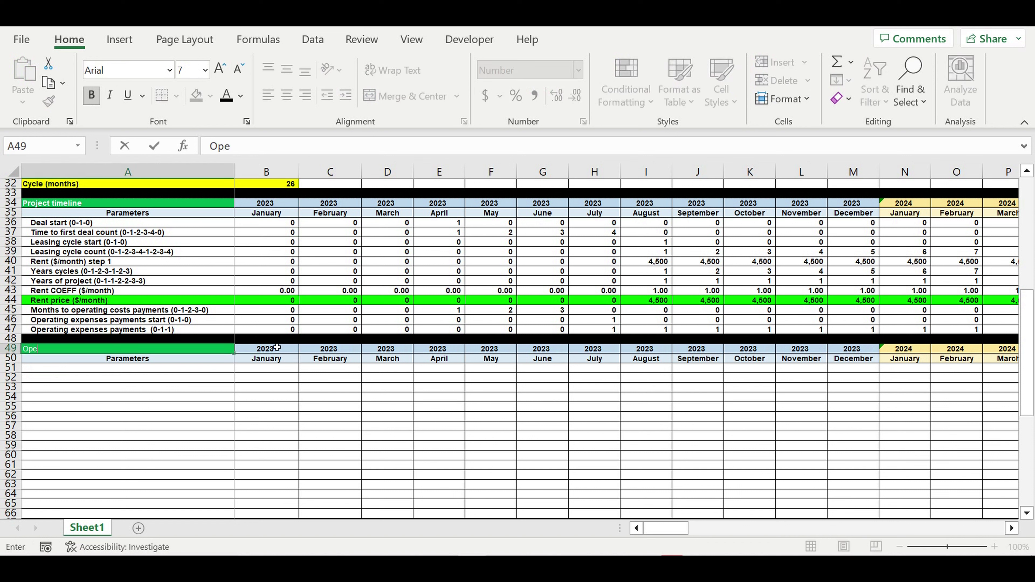
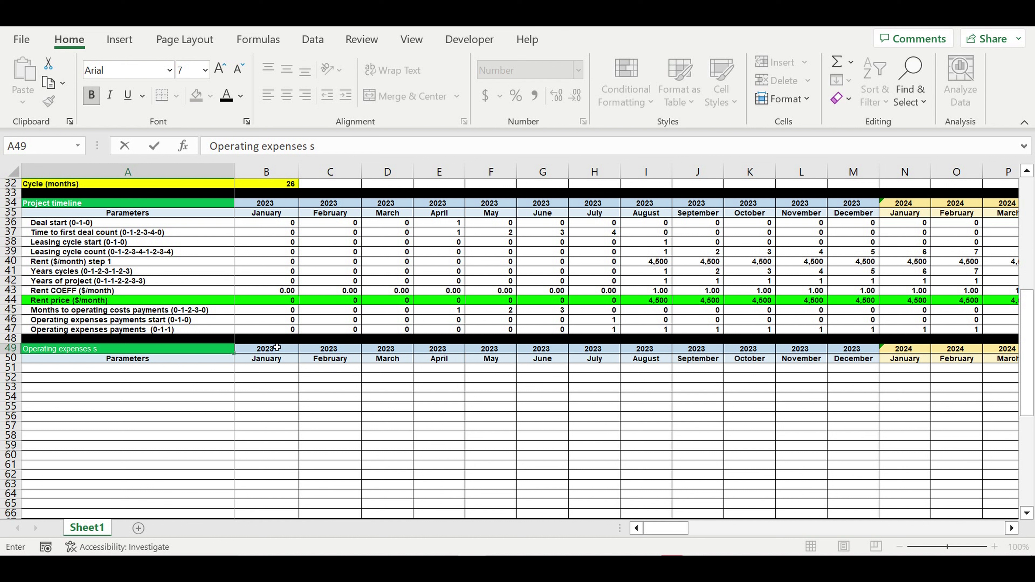
key("Return")
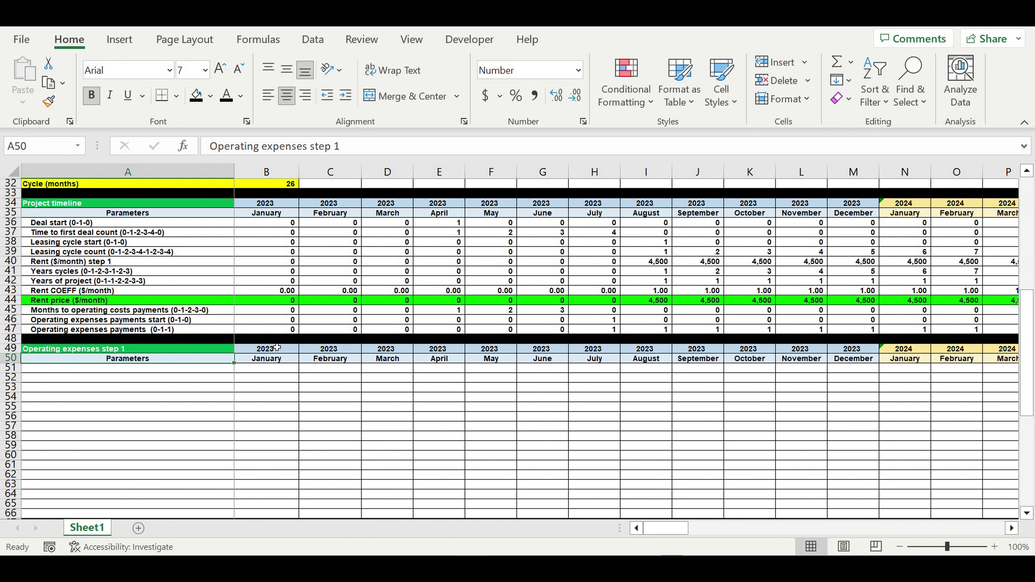
left_click(152, 350)
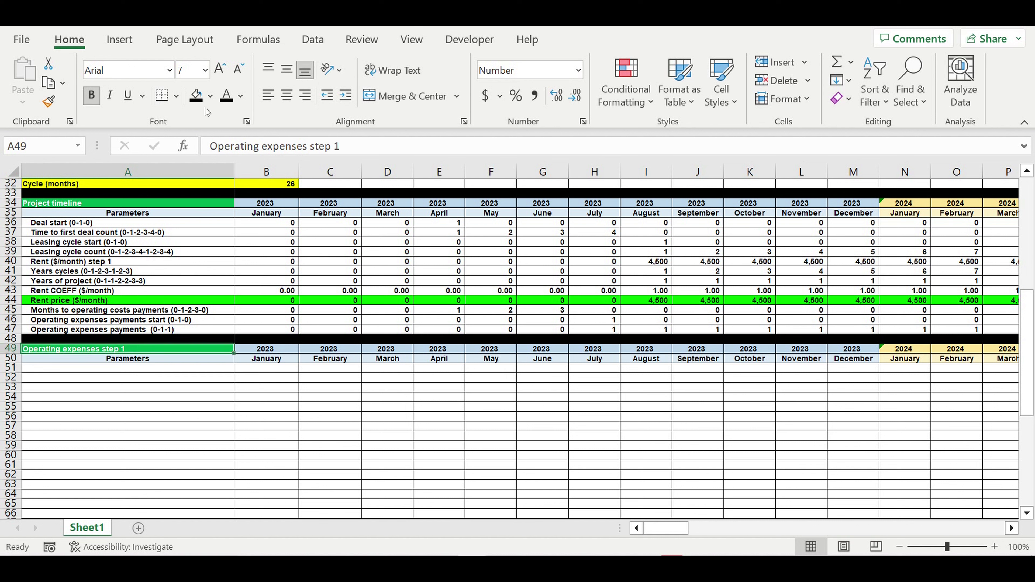
left_click(211, 95)
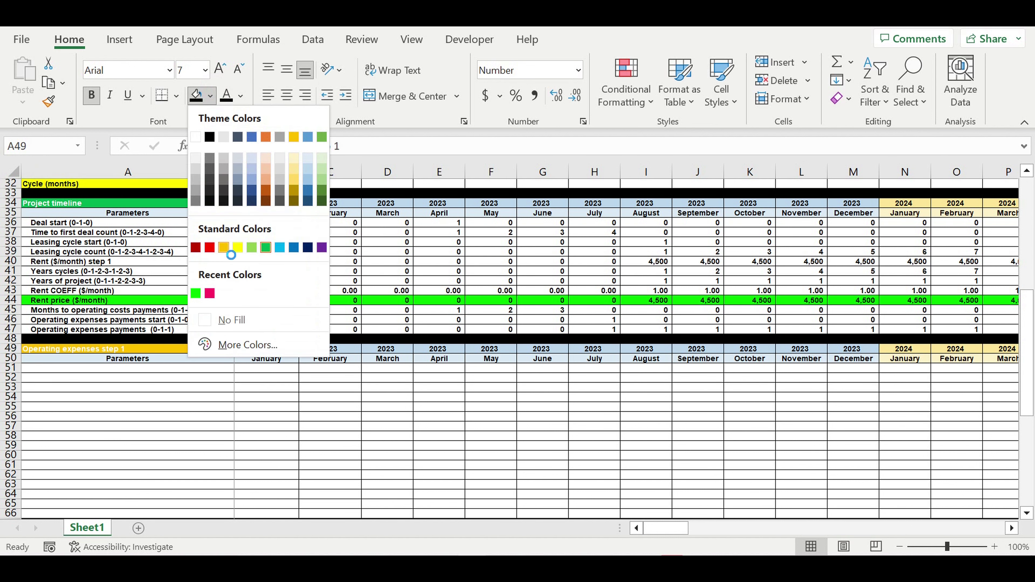
left_click(223, 248)
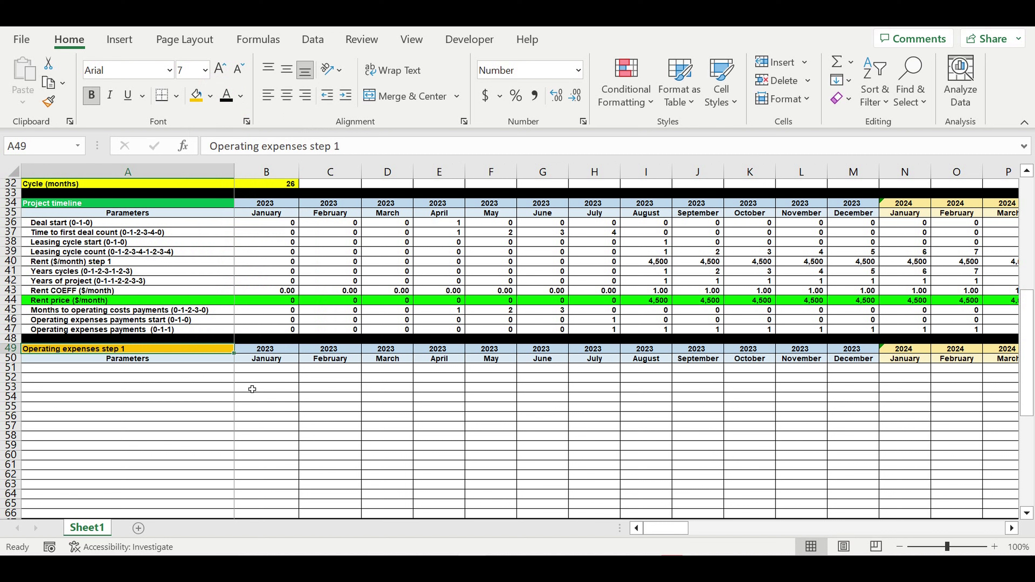
Step: Enter =A82 in A50 to link the column heading to the Operating costs table's item heading
left_click(252, 369)
left_click(203, 372)
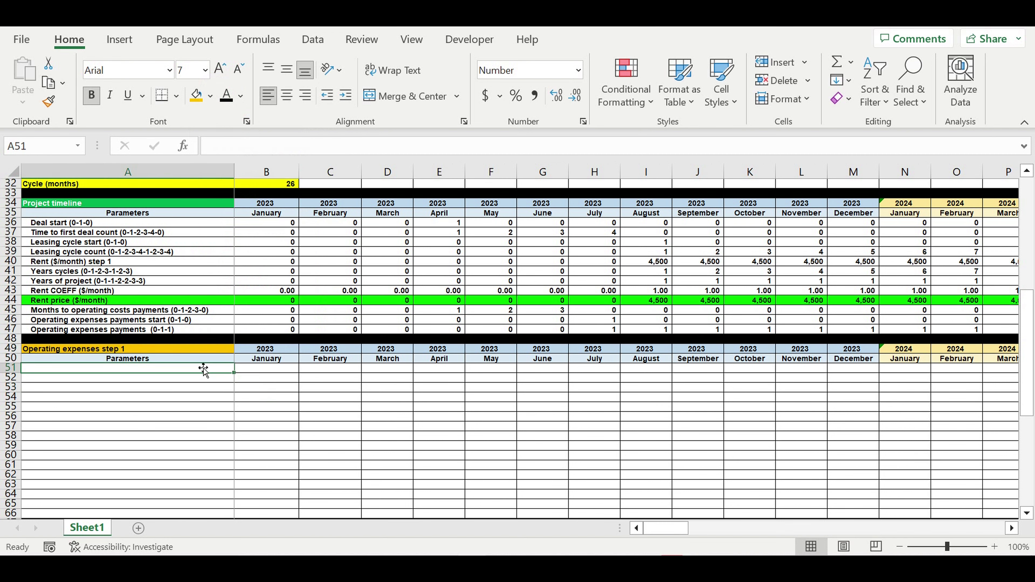
left_click(175, 361)
type("=")
scroll(205, 405, "down", 3)
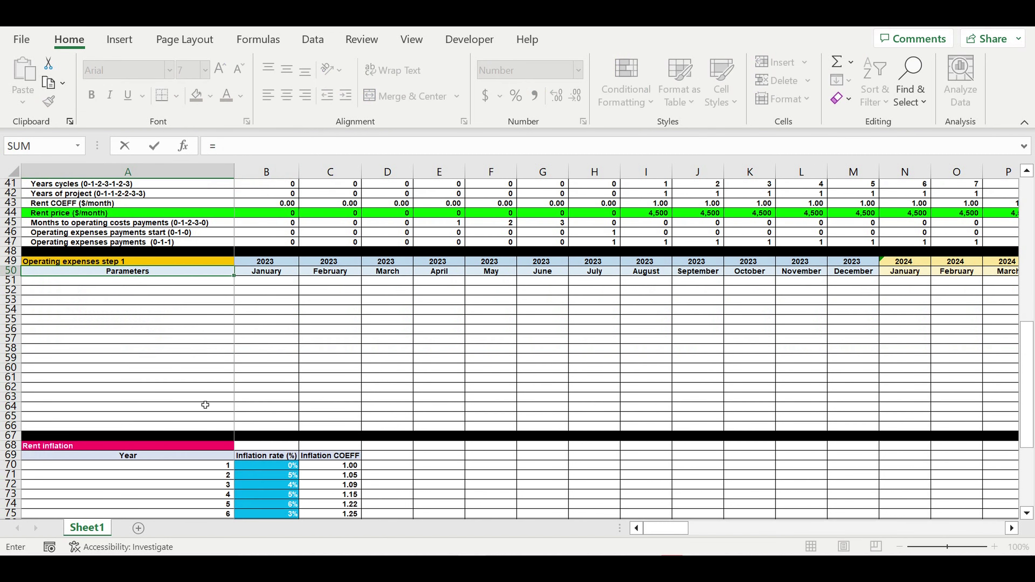
scroll(205, 405, "down", 7)
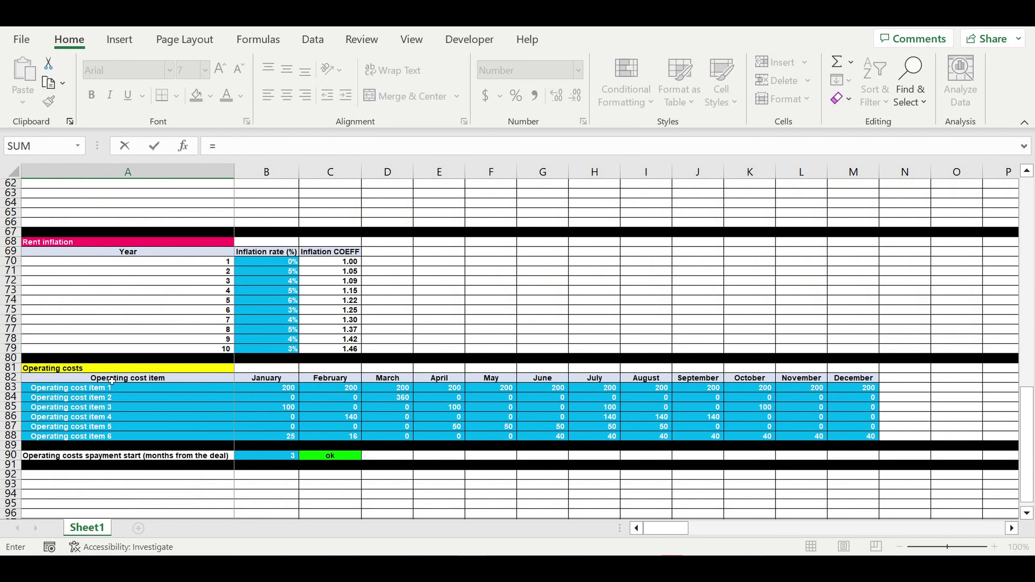
left_click(112, 381)
key("Return")
Step: Enter =A83 in A51 to link the first operating cost item's name, and fill it down through A57
scroll(220, 310, "up", 4)
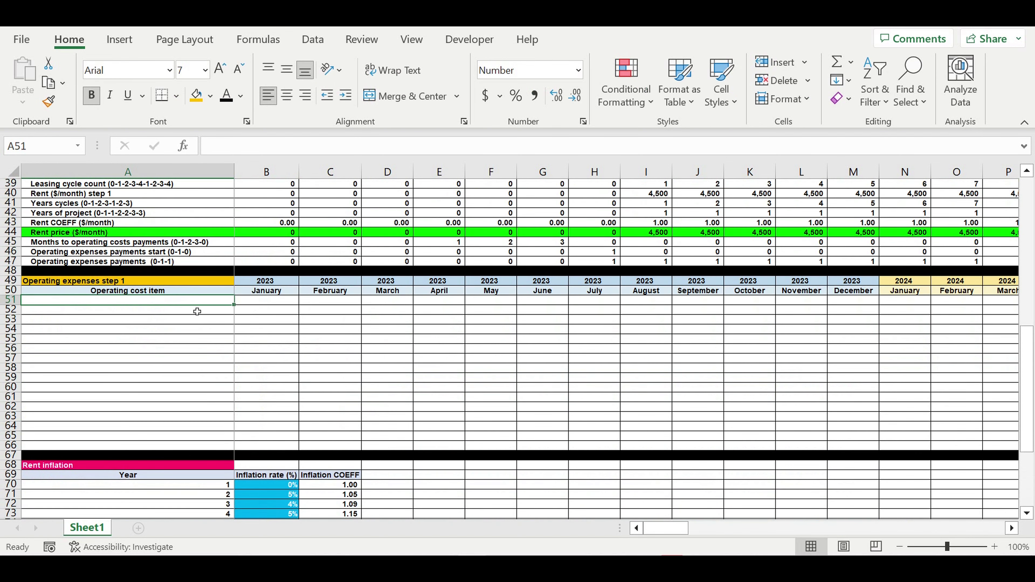
type("=")
scroll(255, 365, "down", 4)
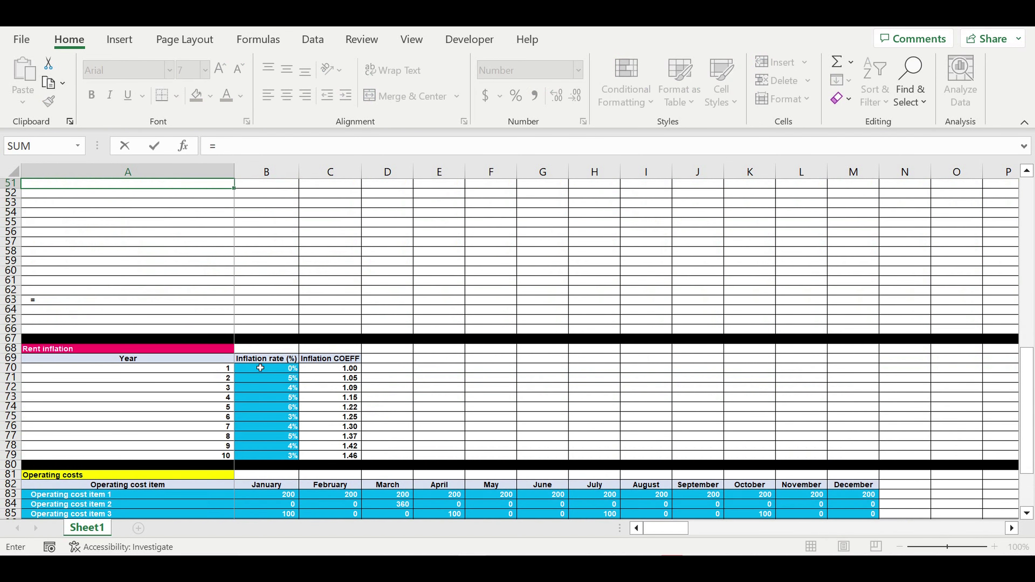
scroll(68, 394, "down", 4)
left_click(78, 380)
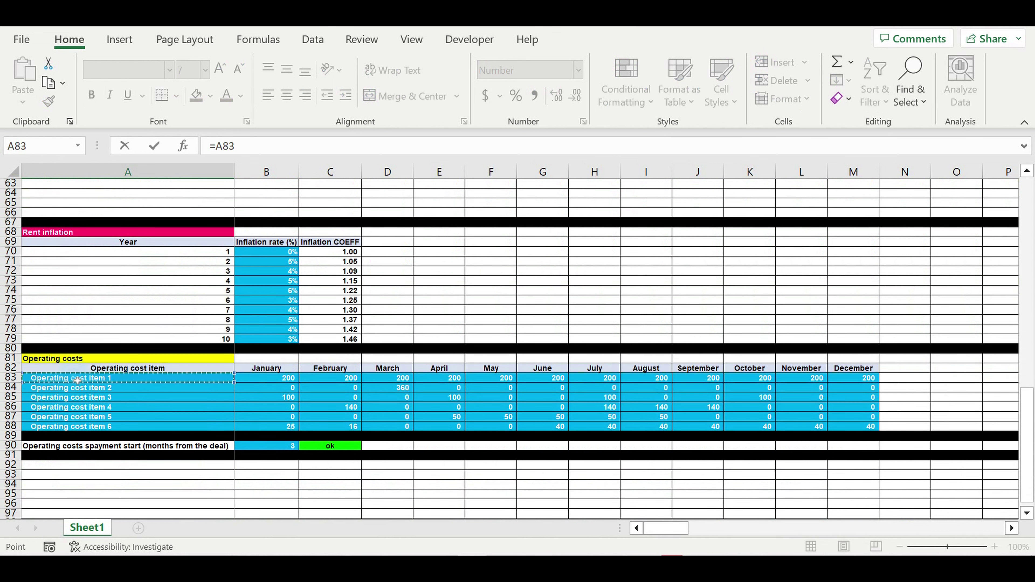
key("Return")
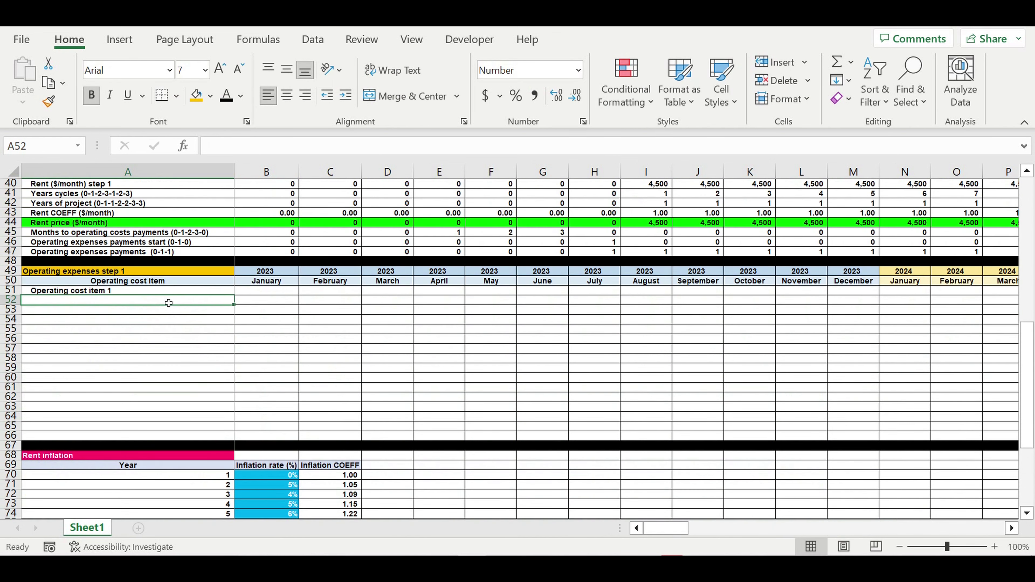
left_click(211, 291)
left_click_drag(239, 303, 220, 350)
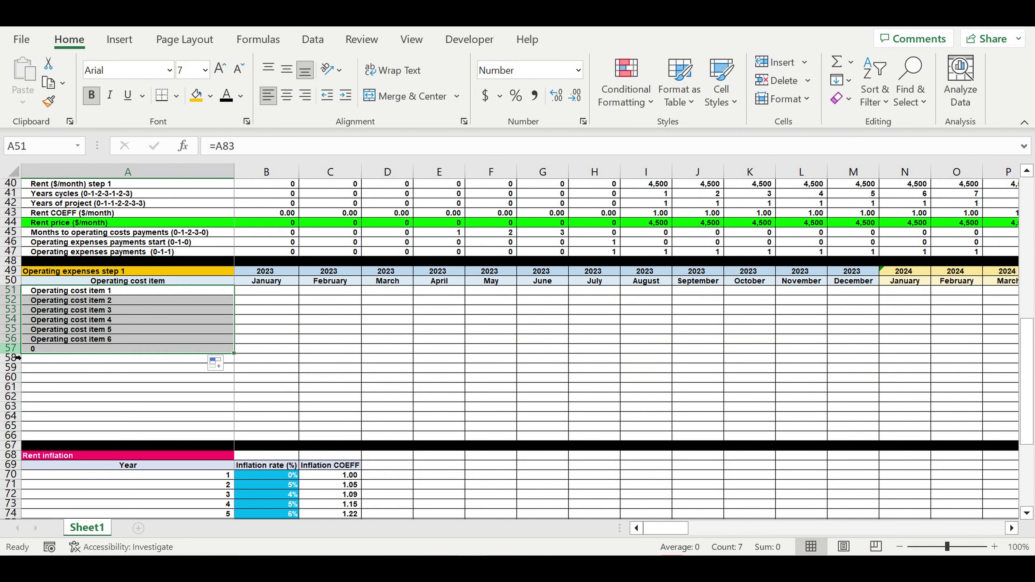
Step: Clear the contents of row 57 and fill the whole row with black below the cost items
left_click(11, 348)
key("Delete")
left_click(211, 94)
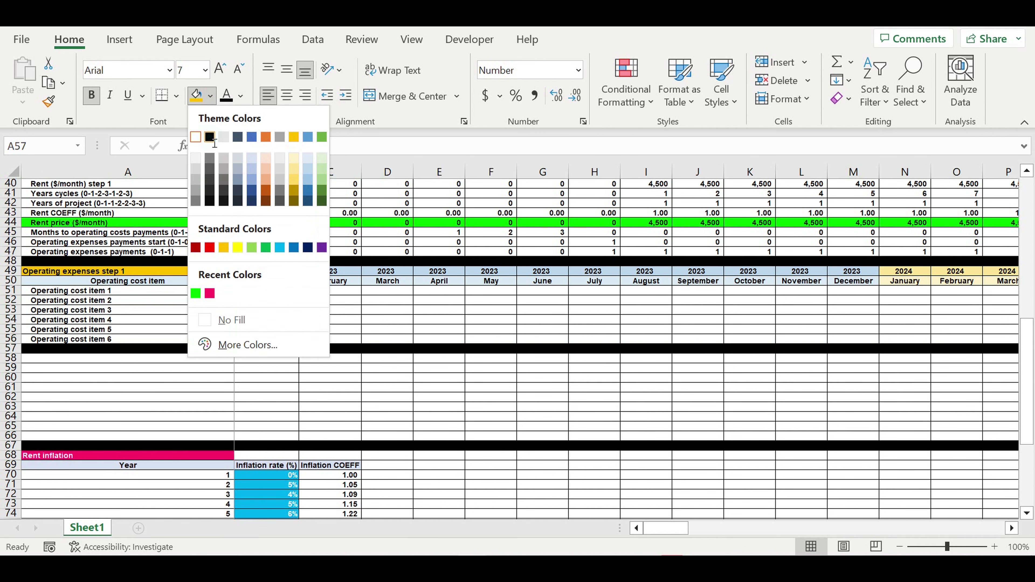
left_click(210, 137)
Step: Enter =B83 in B51 to link operating cost item 1 for January 2023 to the Operating costs table
left_click(266, 292)
type("=")
scroll(393, 348, "down", 11)
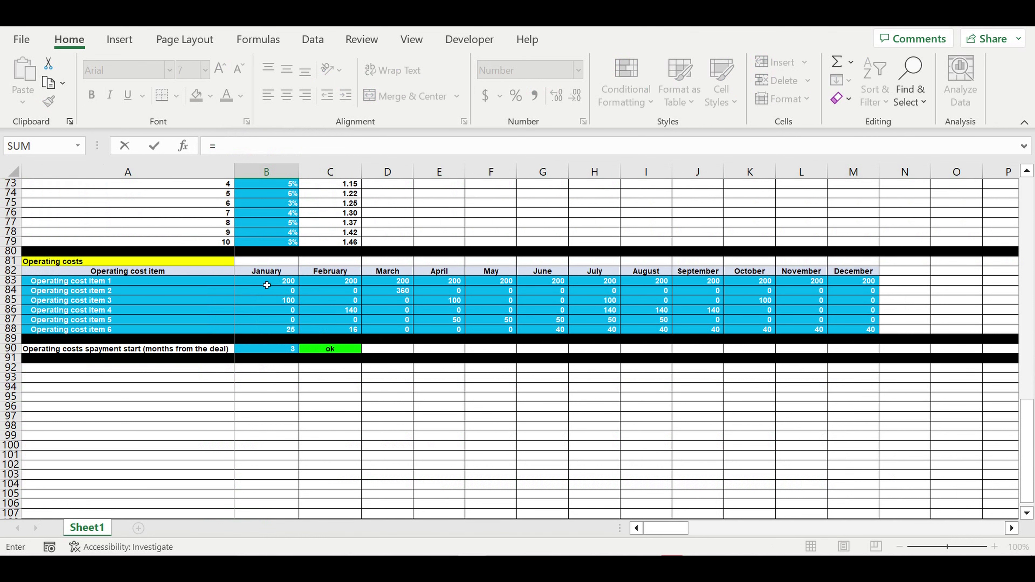
left_click(267, 285)
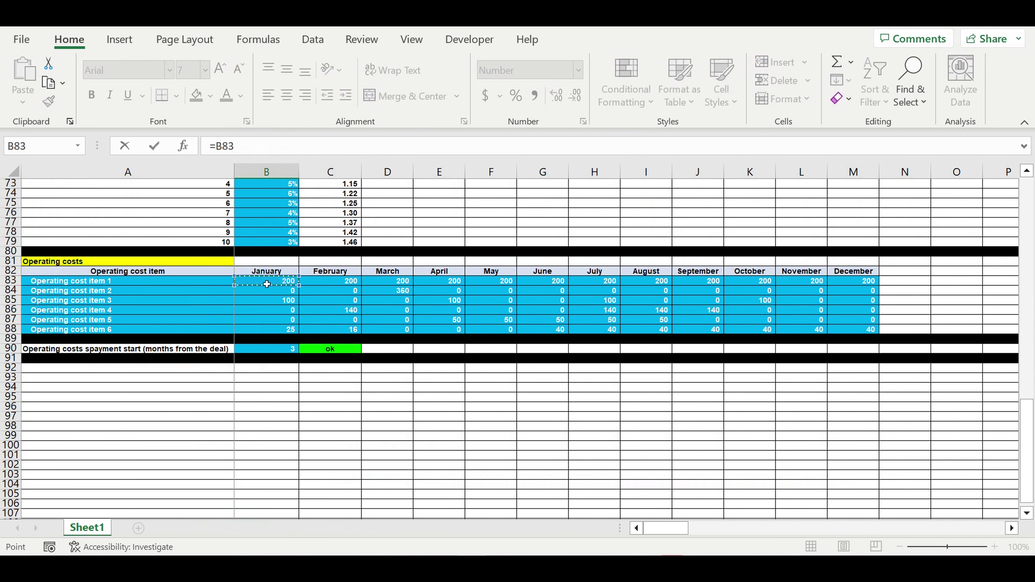
key("Return")
scroll(370, 322, "up", 5)
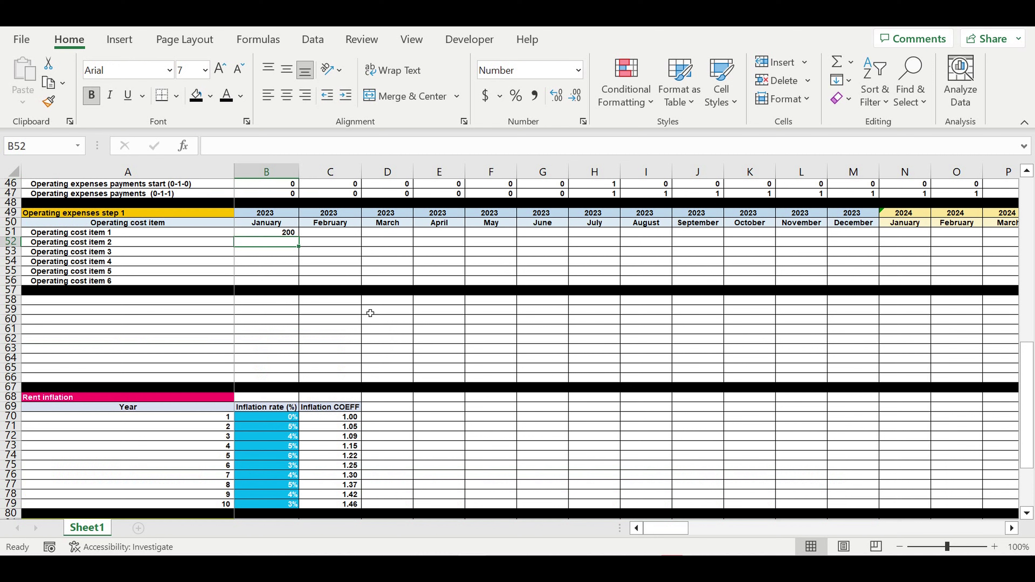
Step: Fill the B51 link down to row 56 and across to December 2023, and enter =B51 in N51 for January 2024
left_click(277, 320)
left_click_drag(299, 324, 864, 382)
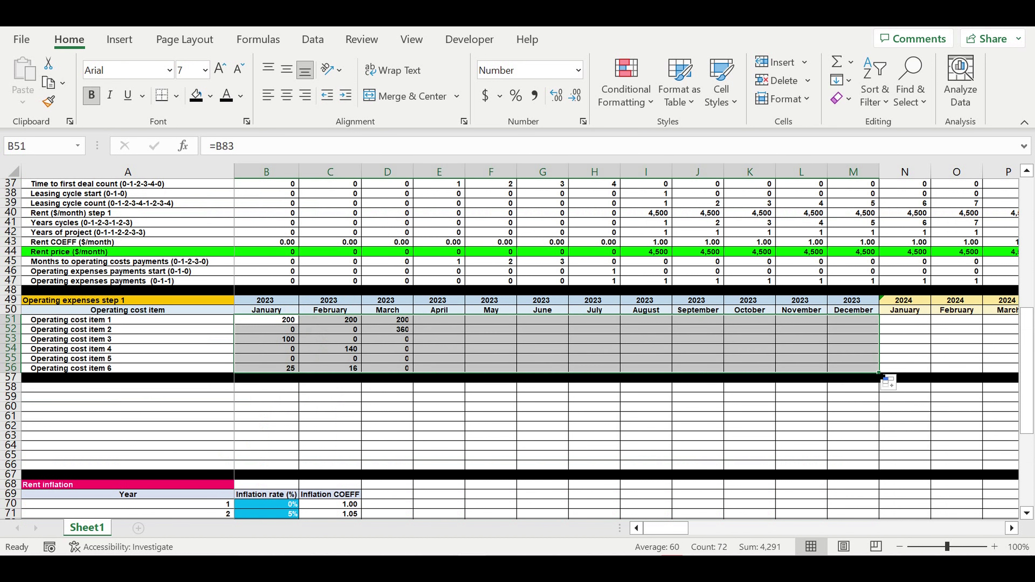
left_click(911, 323)
type("=")
left_click(279, 322)
key("Return")
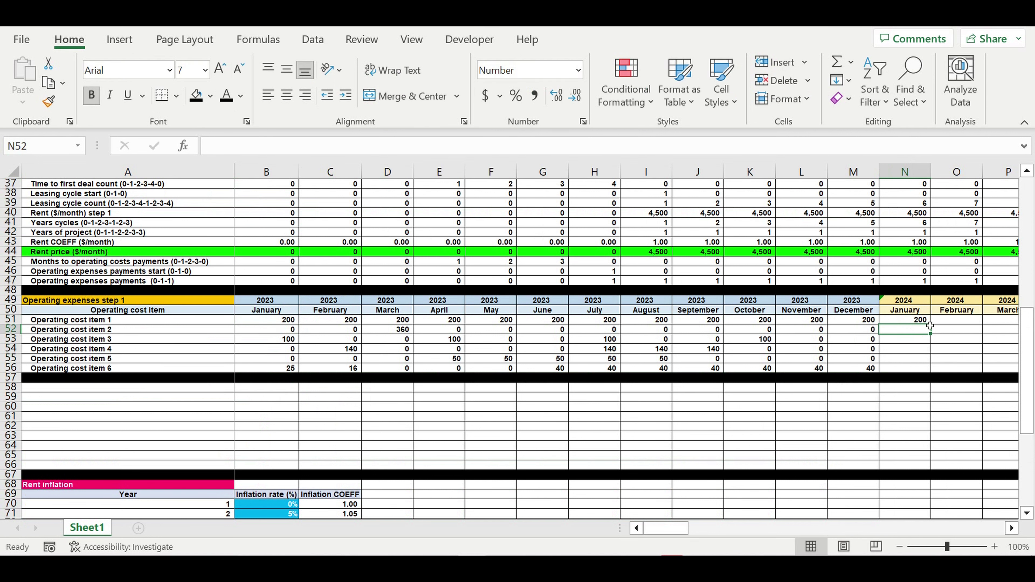
Step: Fill the N51 formula down to row 56 and across to December 2032 in column DQ
left_click(920, 322)
left_click_drag(931, 333, 1015, 403)
left_click_drag(967, 372, 967, 372)
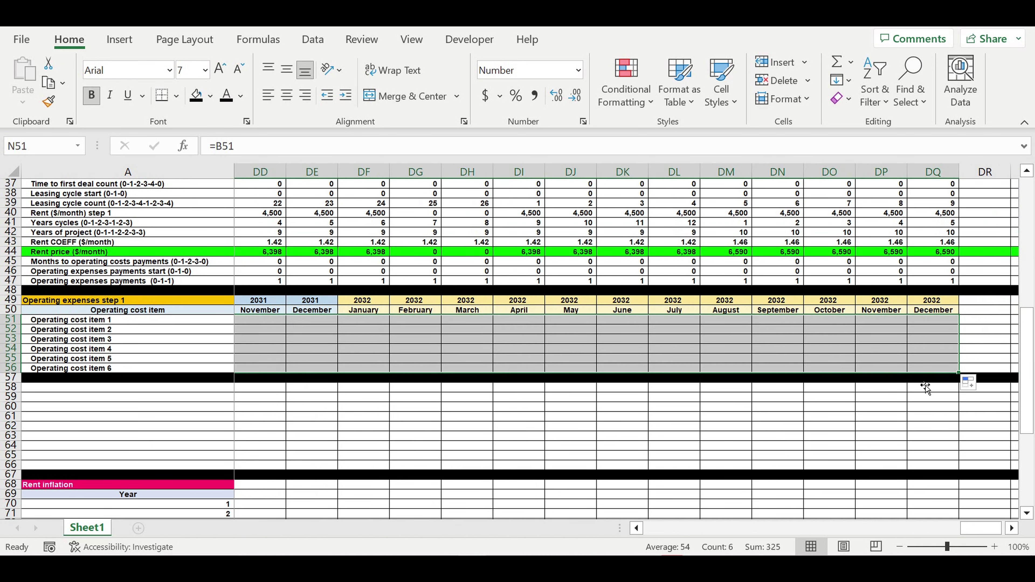
left_click(852, 440)
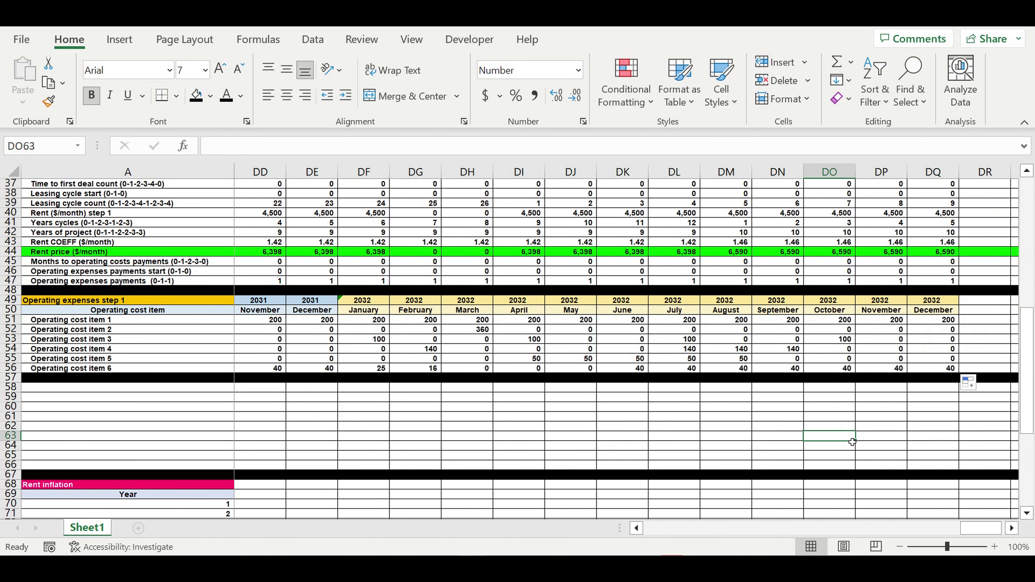
left_click_drag(976, 528, 496, 509)
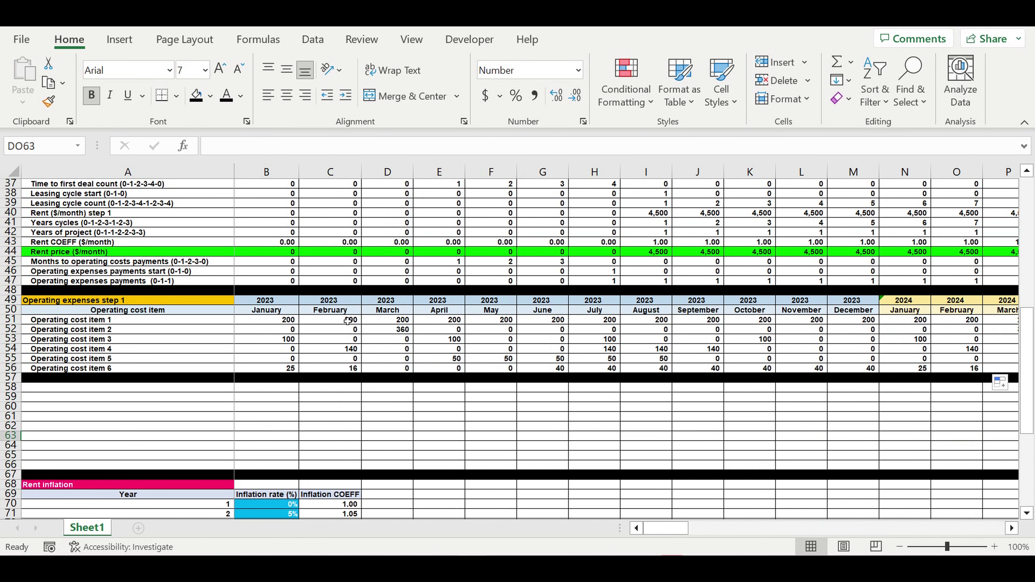
left_click_drag(266, 324, 652, 367)
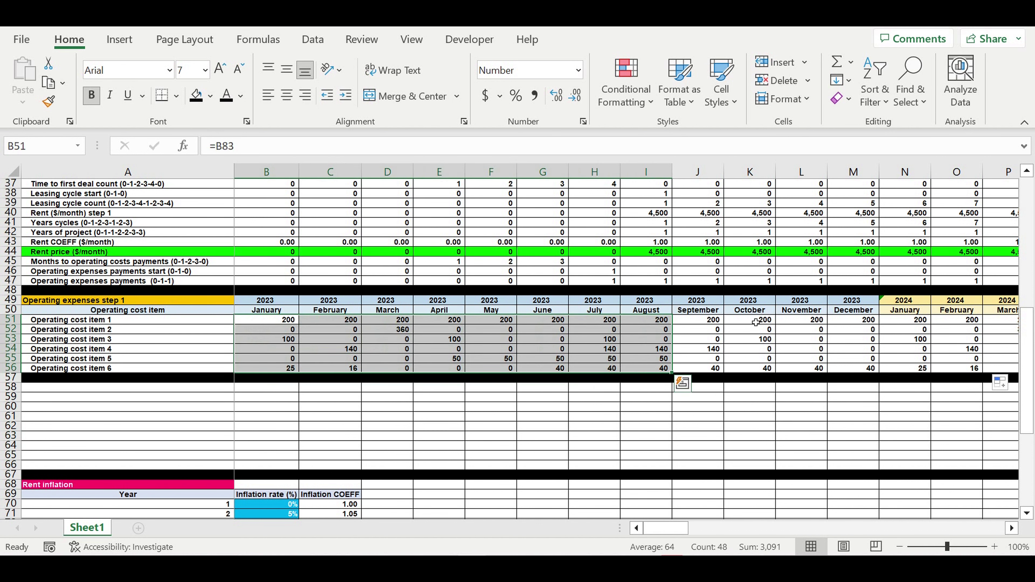
left_click_drag(606, 285, 825, 281)
left_click(495, 397)
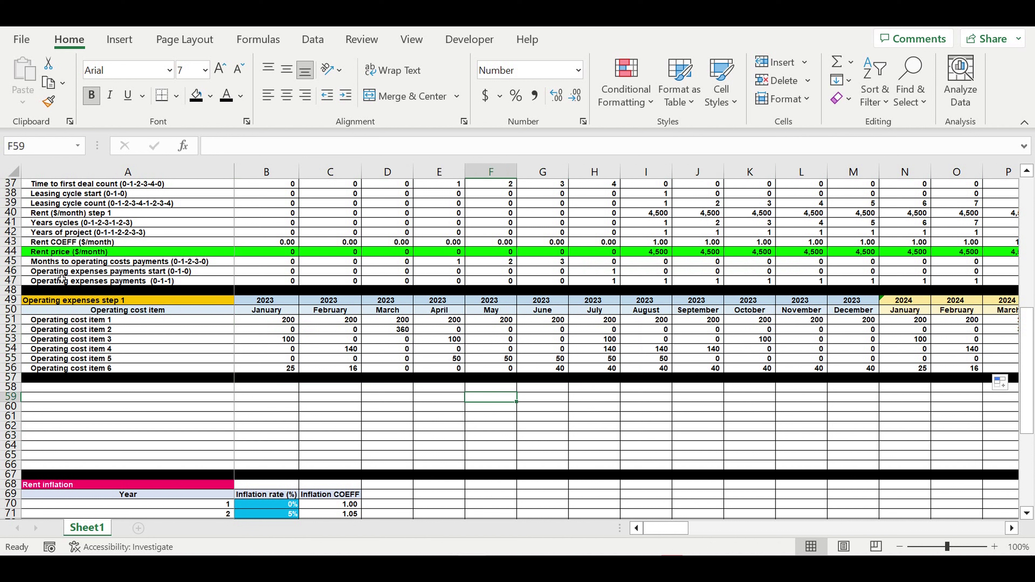
Step: Copy header rows 49 and 50 of Operating expenses step 1 and paste them at row 58
left_click_drag(12, 301, 12, 310)
key("ctrl+c")
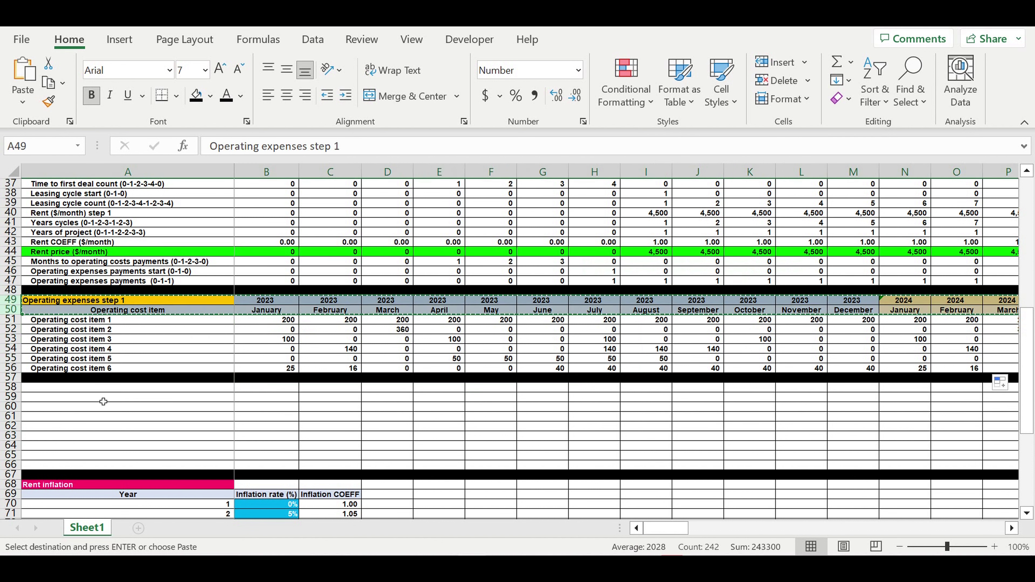
left_click(119, 387)
key("ctrl+v")
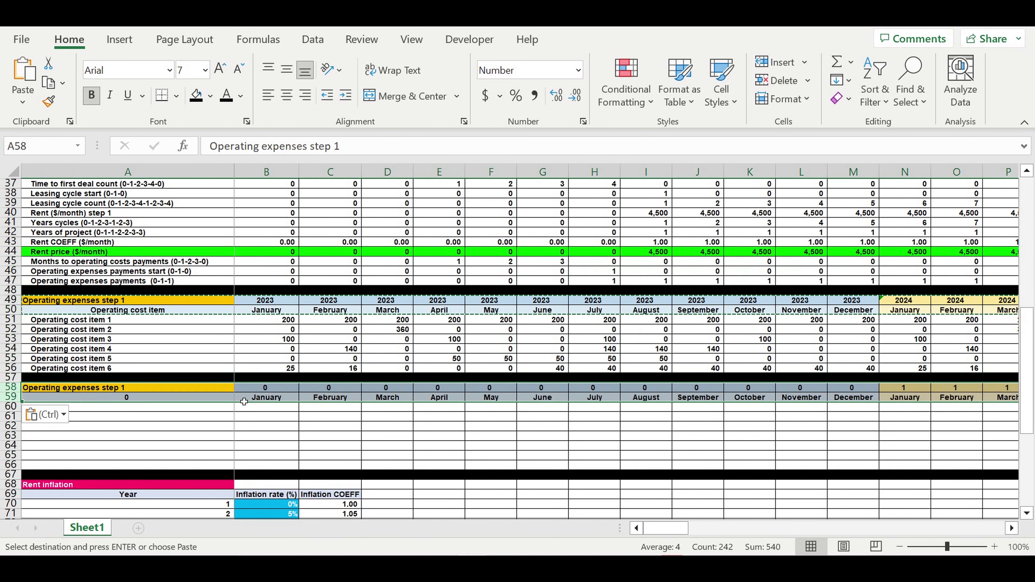
Step: Enter =B49 in B58 to link the new block's first year to the step 1 header
left_click(281, 389)
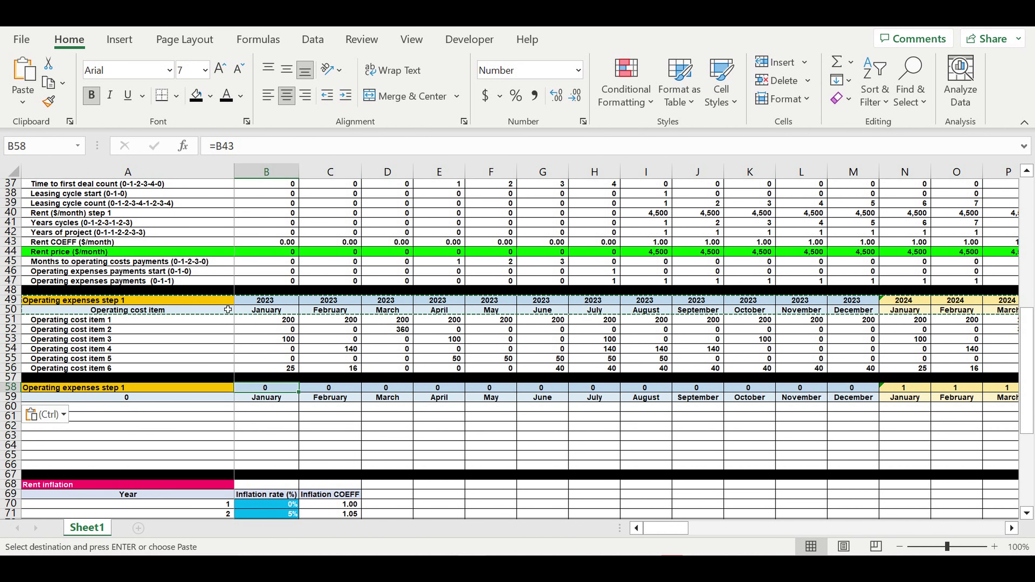
type("=")
left_click(262, 302)
key("Return")
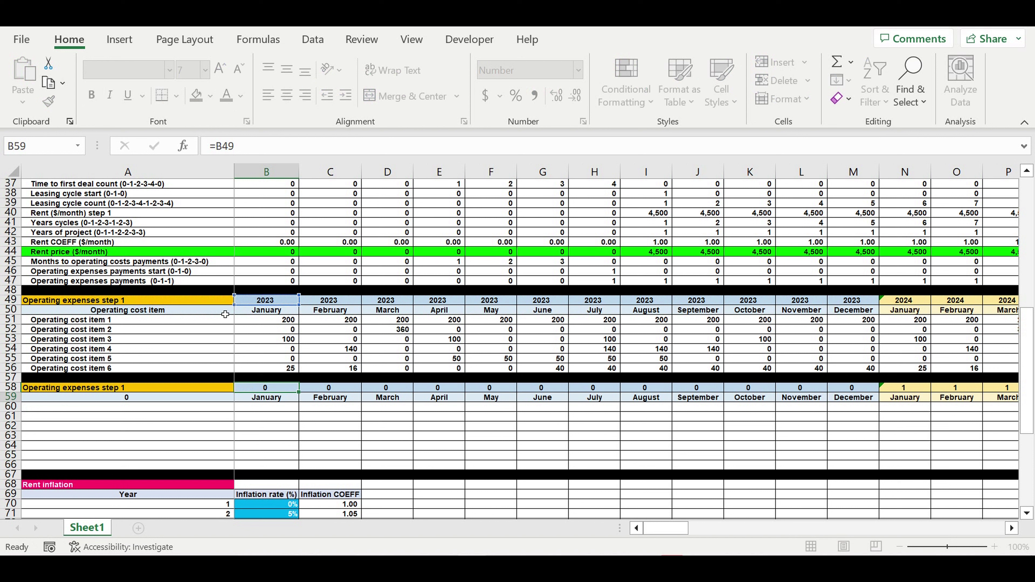
Step: Change the copied block title in A58 to "Operating expenses step 2"
left_click(140, 390)
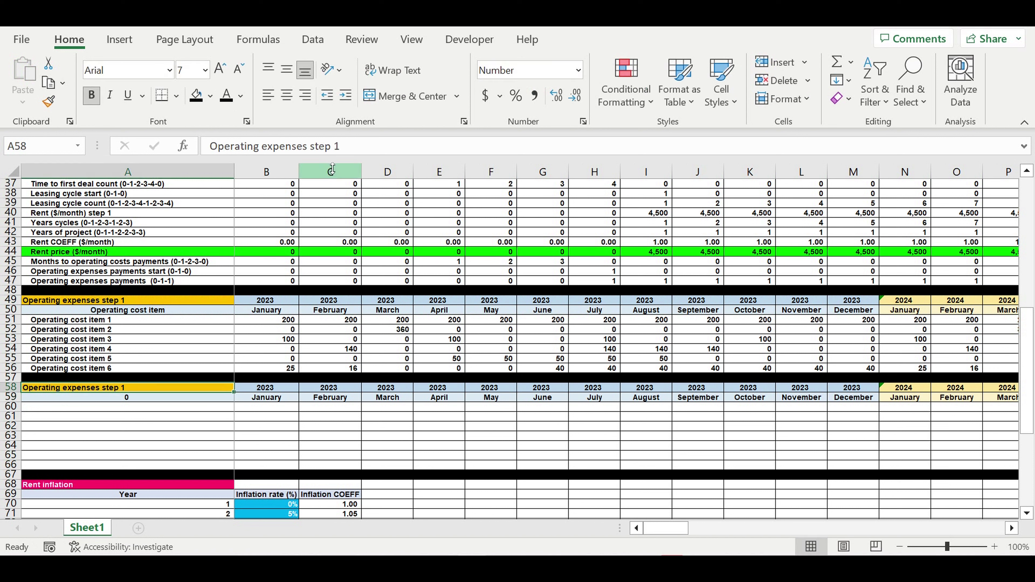
left_click(349, 152)
key("BackSpace")
type("2")
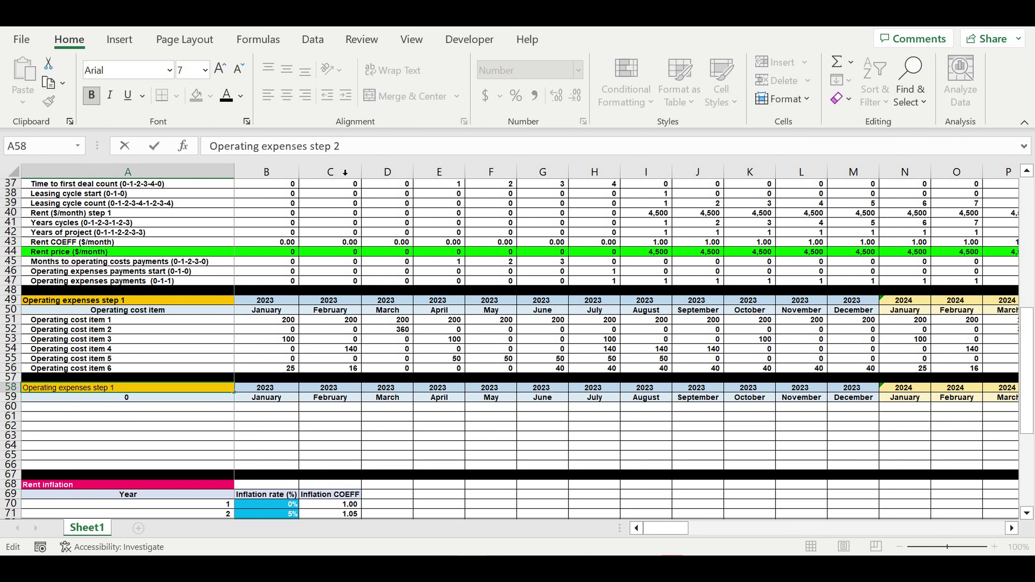
key("Return")
Step: Give the title cell A58 a purple fill and a white font
left_click(137, 390)
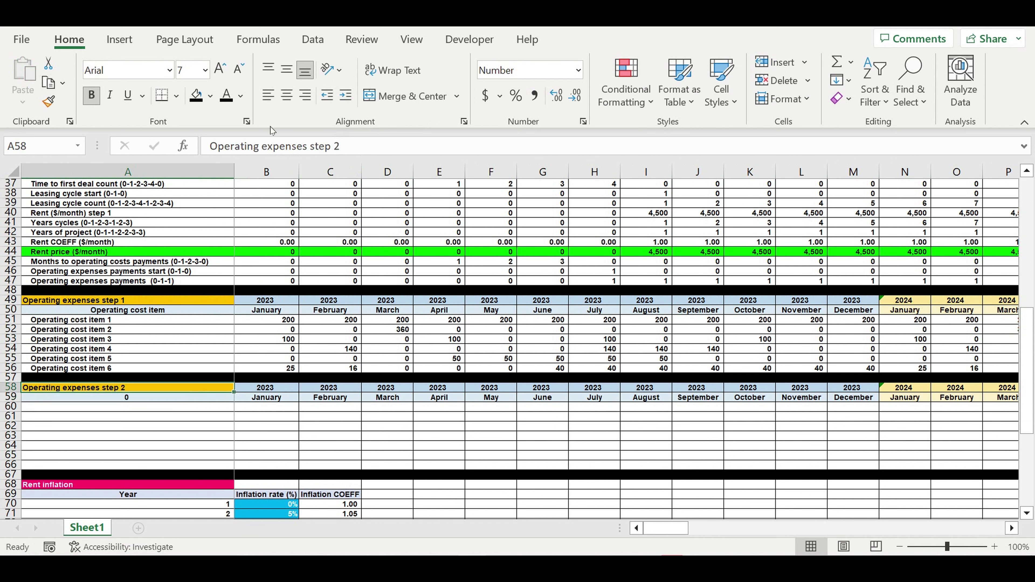
left_click(210, 96)
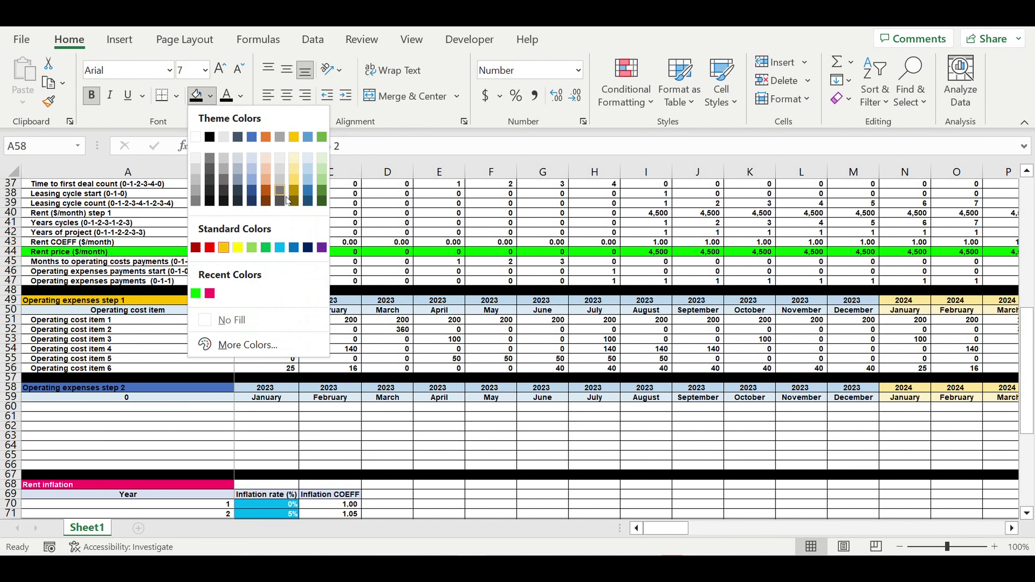
left_click(322, 247)
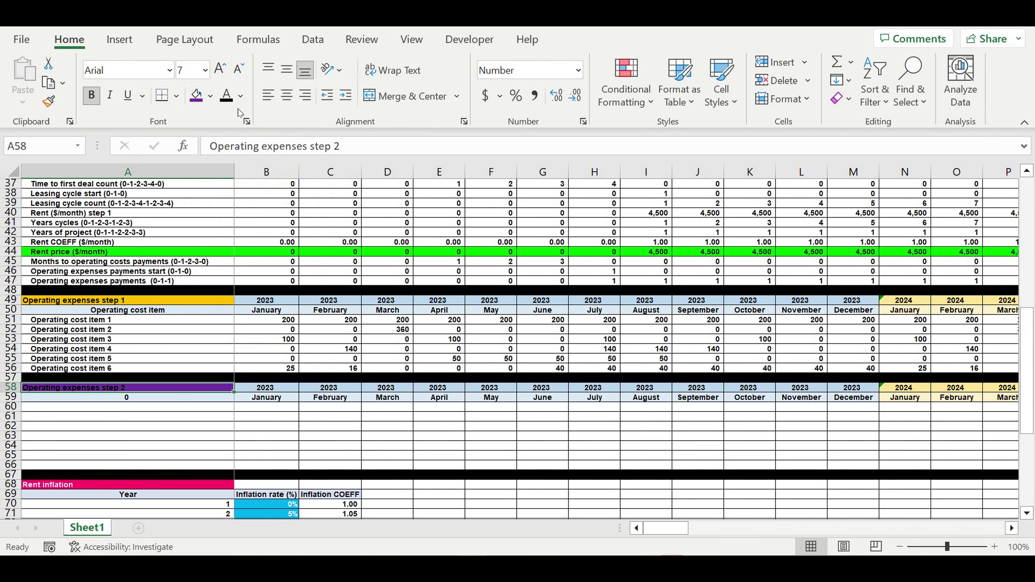
left_click(240, 96)
left_click(225, 161)
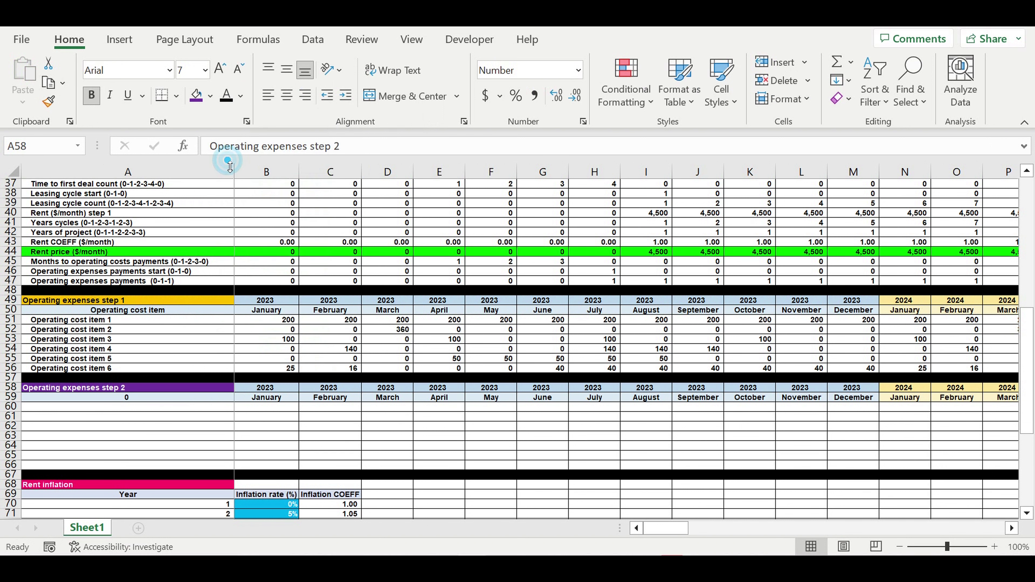
Step: Enter =A50 in A59 to link the item column heading to the step 1 block
key("Down")
type("=")
left_click(135, 313)
key("Return")
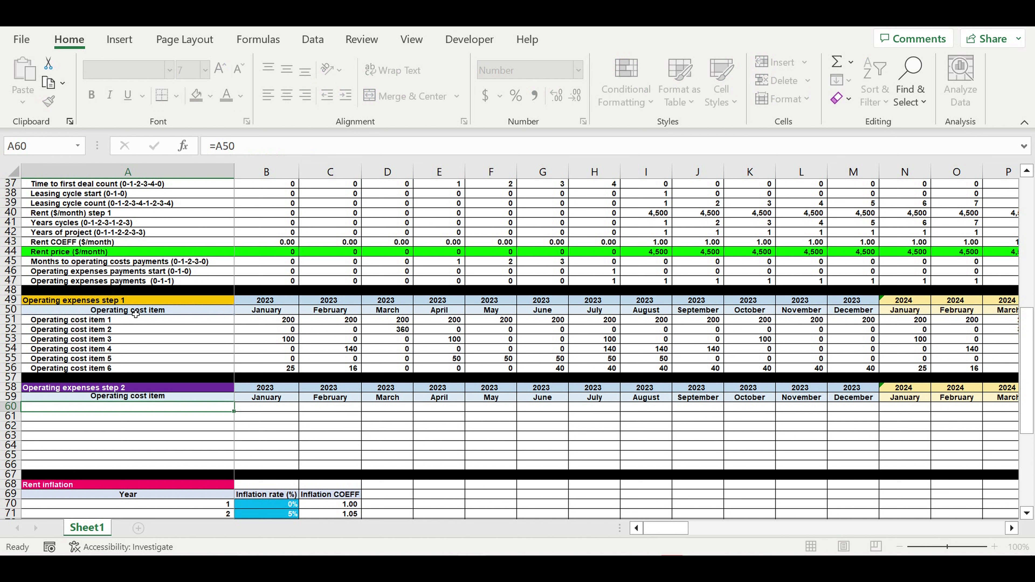
Step: Enter =A51 in A60 to link the first operating cost item's name, and fill it down through A65
type("=")
left_click(73, 323)
key("Return")
left_click(137, 407)
left_click_drag(239, 415, 238, 462)
Step: Enter =B51*B$47 in B60 to multiply the item 1 cost by the operating expenses payments flag
left_click(268, 411)
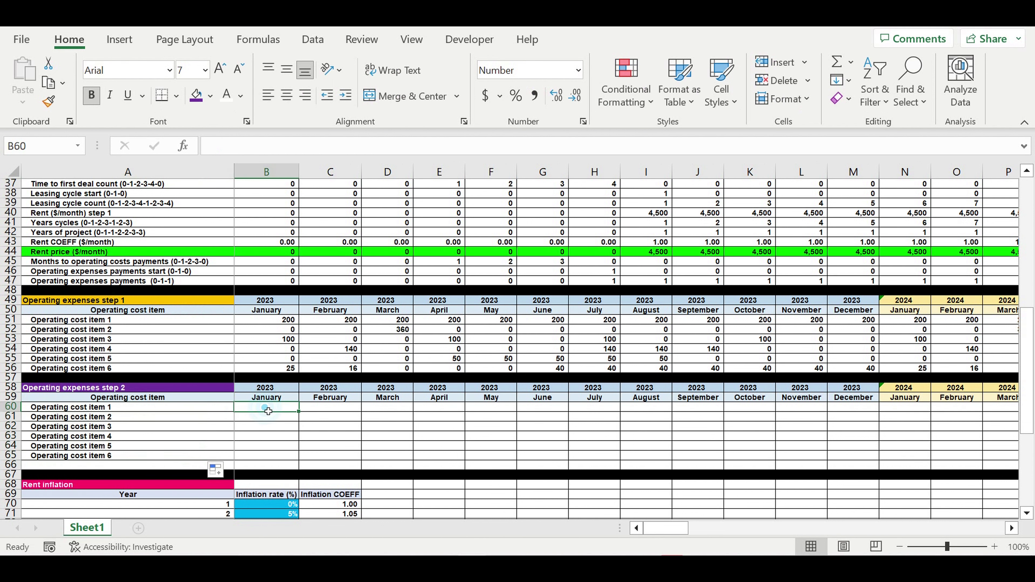
type("=")
left_click(261, 323)
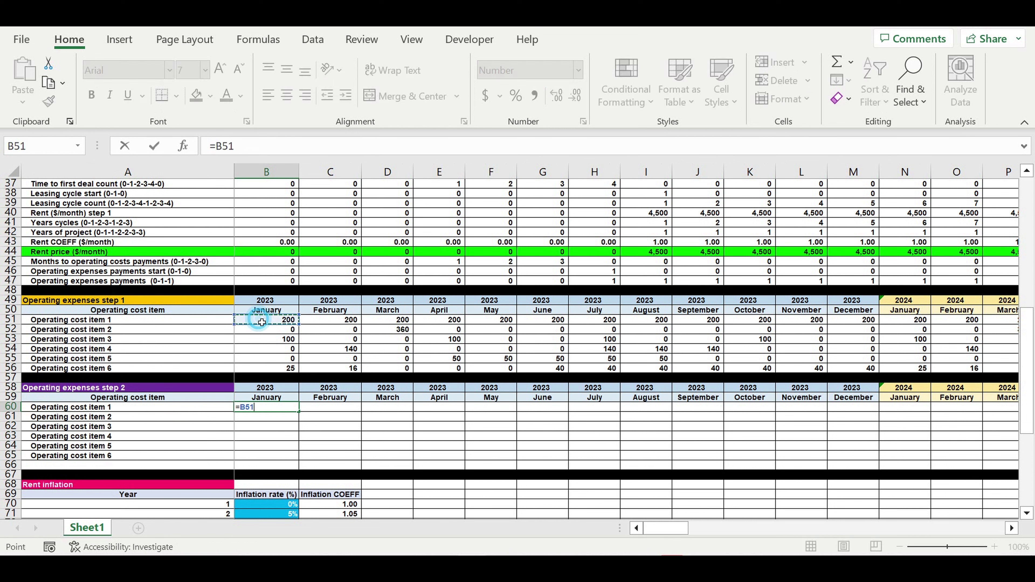
type("*")
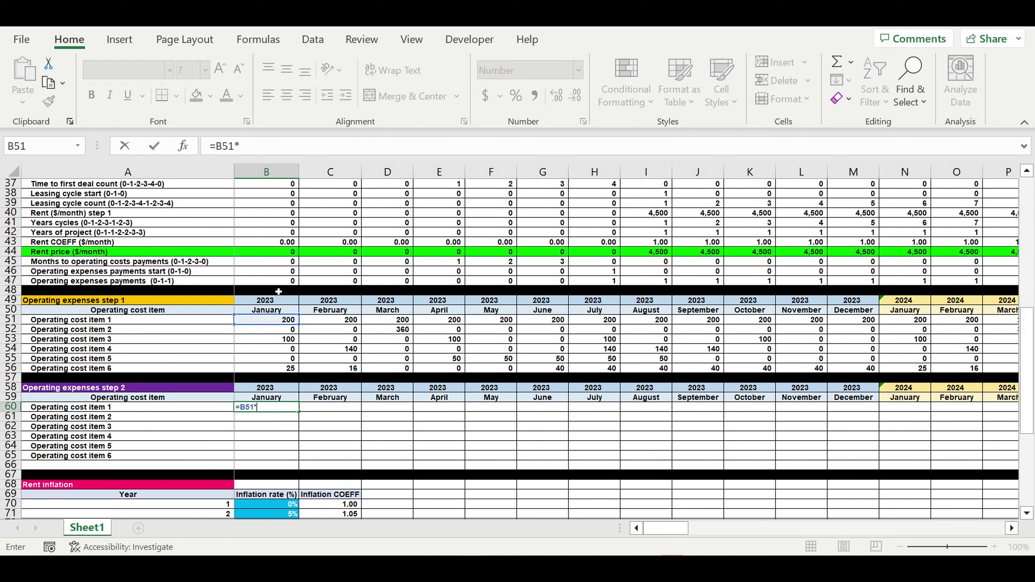
left_click(271, 282)
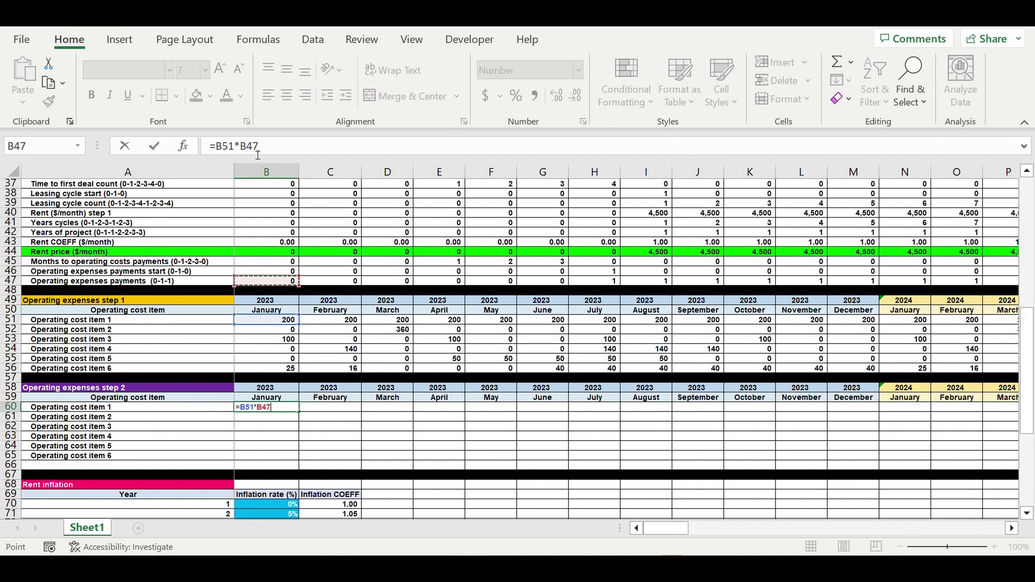
left_click(247, 147)
type("$")
key("Return")
Step: Fill the B60 formula down through row 65 and across to December 2032
left_click(273, 407)
left_click_drag(304, 415, 296, 462)
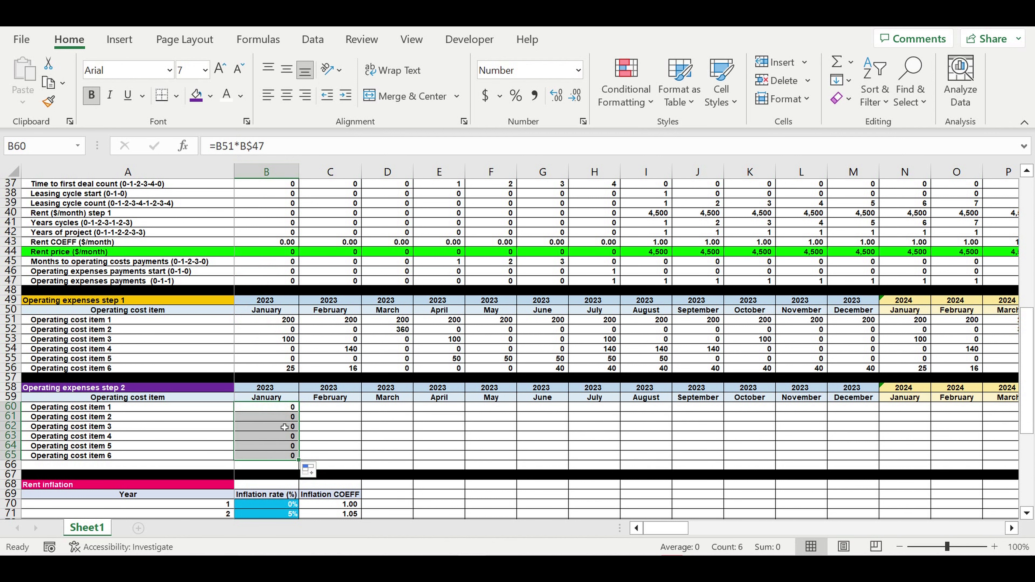
left_click_drag(302, 465, 954, 437)
left_click_drag(974, 535, 666, 530)
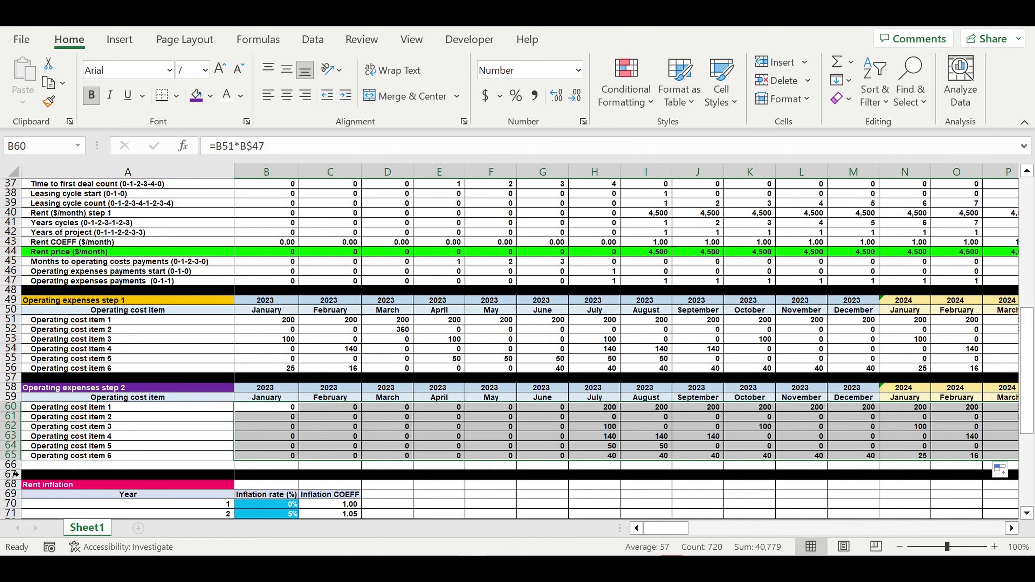
Step: Delete the empty row 66 below the Operating expenses step 2 items
left_click(11, 465)
right_click(11, 464)
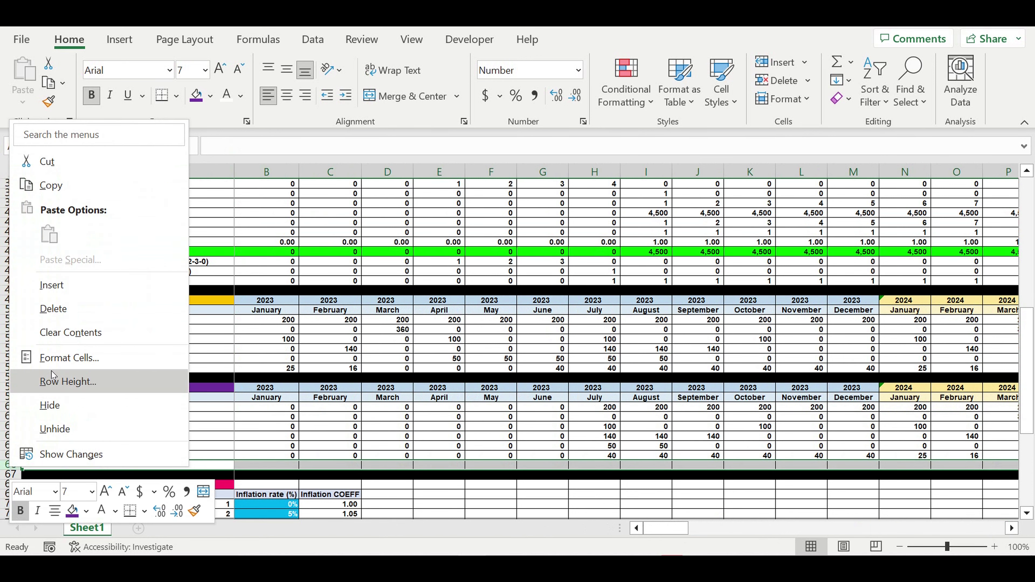
left_click(51, 311)
left_click(384, 400)
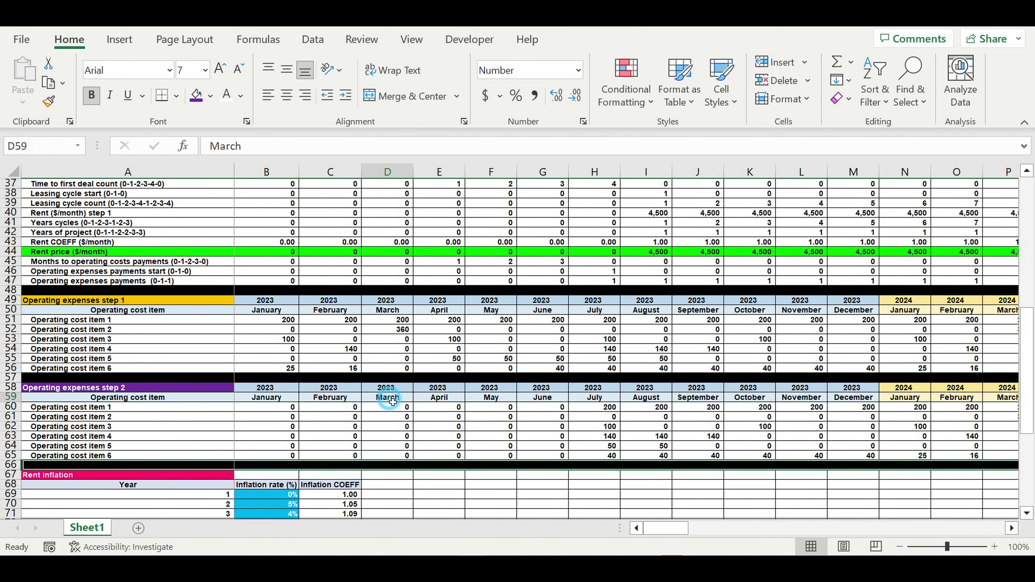
Step: Set the operating costs payment start in B89 to 2 months from the deal and check the June 2023 step 2 expenses
scroll(391, 401, "up", 2)
scroll(396, 402, "down", 3)
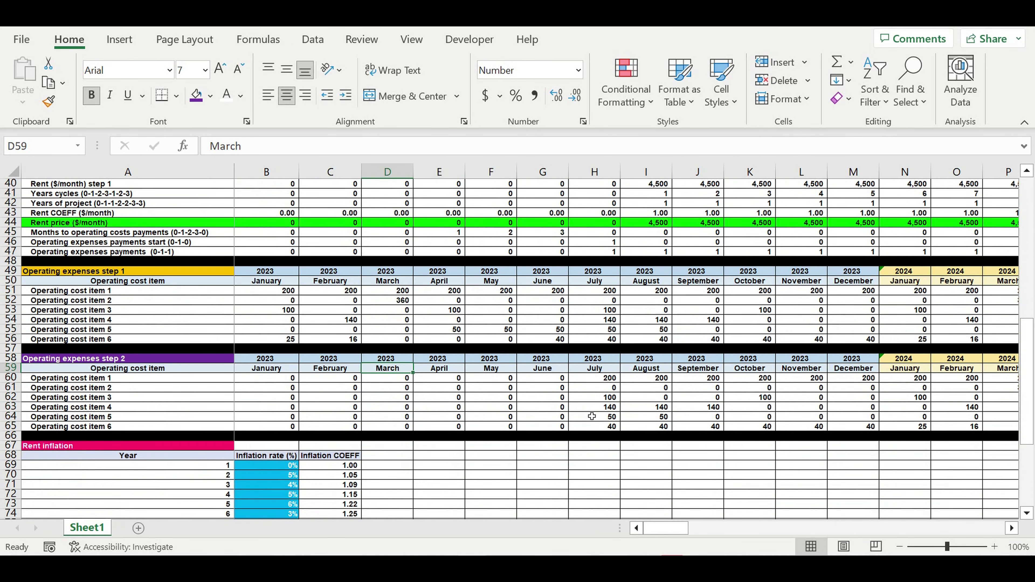
scroll(326, 449, "down", 1)
scroll(326, 448, "down", 4)
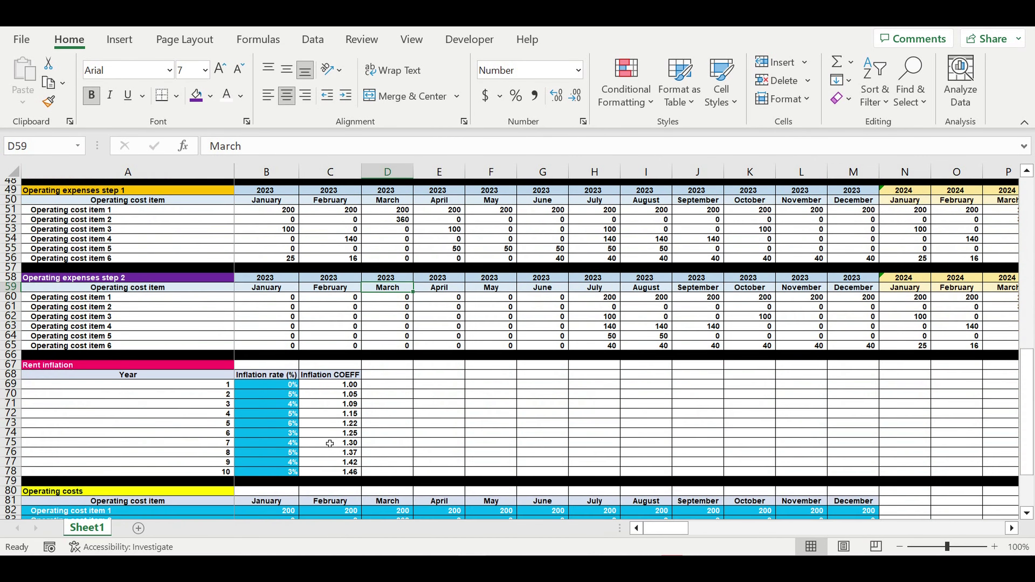
scroll(325, 456, "down", 1)
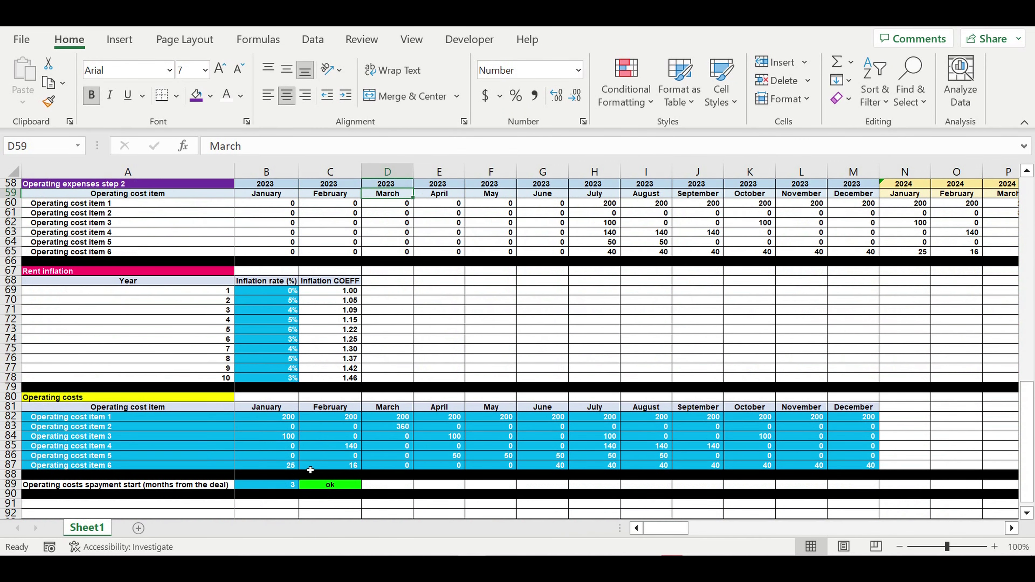
left_click(279, 487)
type("2")
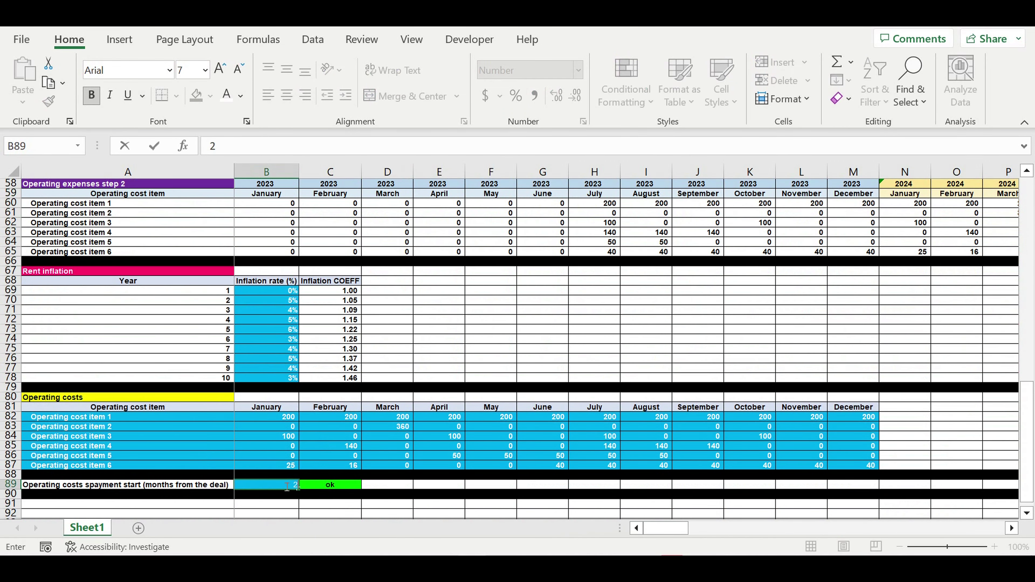
key("Return")
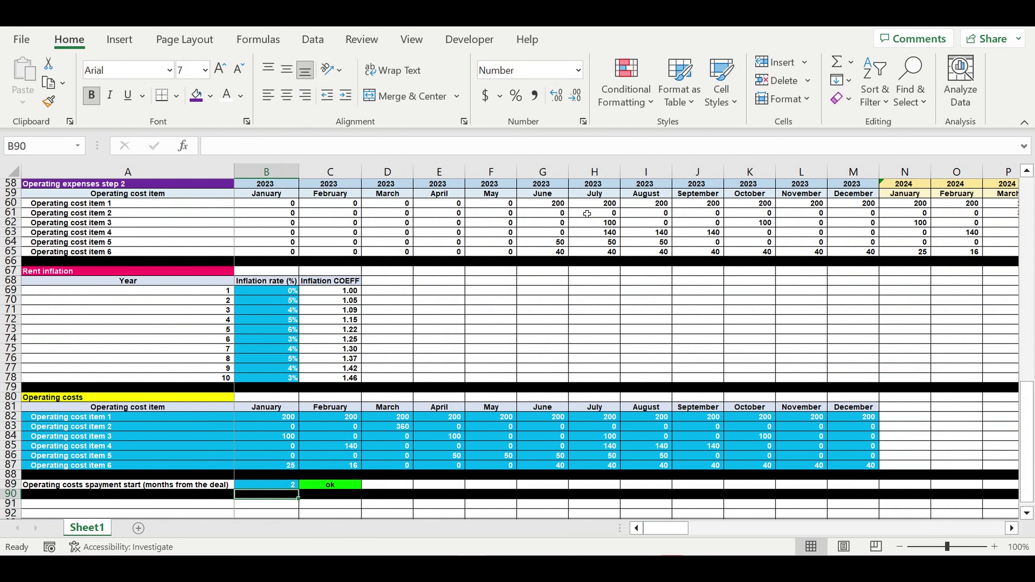
left_click_drag(547, 203, 546, 254)
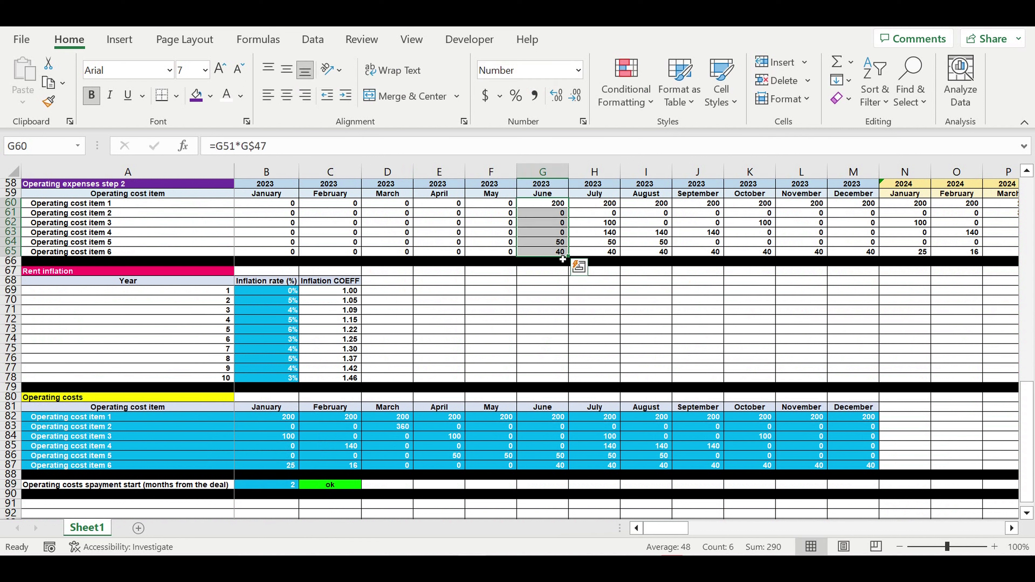
Step: Set the payment start in B89 to 4 months and check the May to August 2023 step 2 expenses
left_click(281, 488)
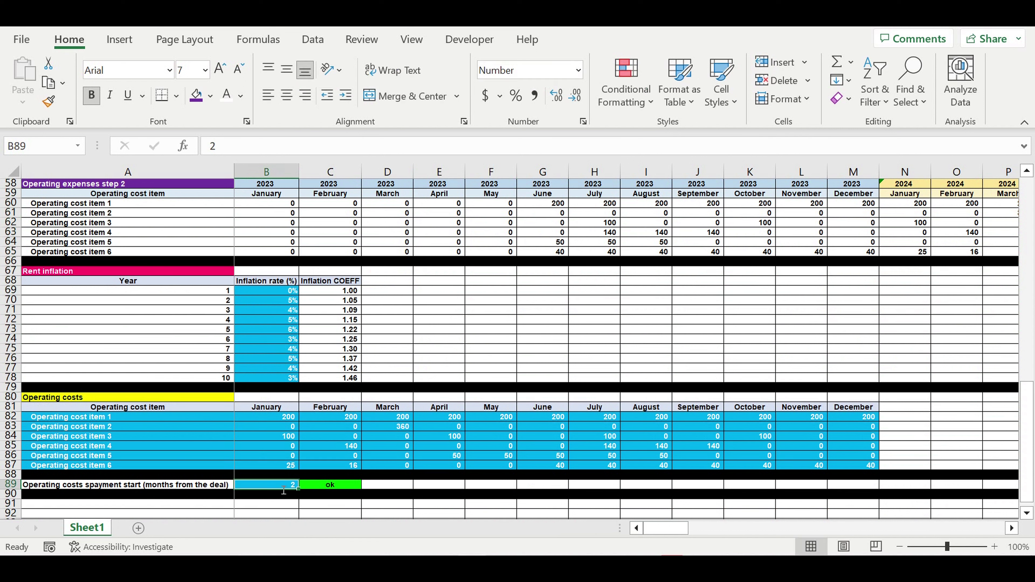
type("4")
key("Return")
left_click_drag(640, 203, 506, 243)
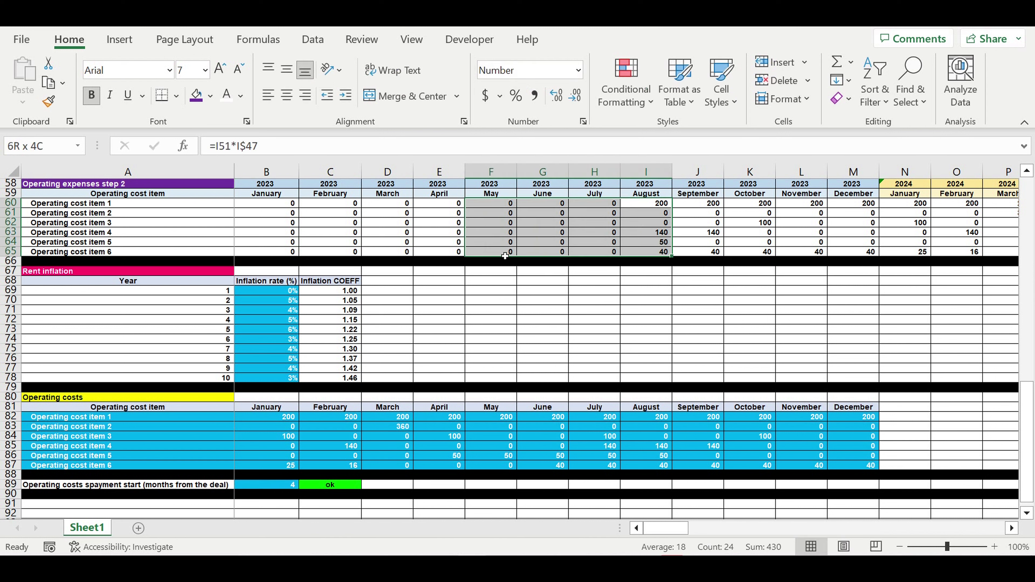
Step: Set the operating costs payment start in B89 to 2 months and check the Operating expenses step 2 block
left_click(283, 488)
type("2")
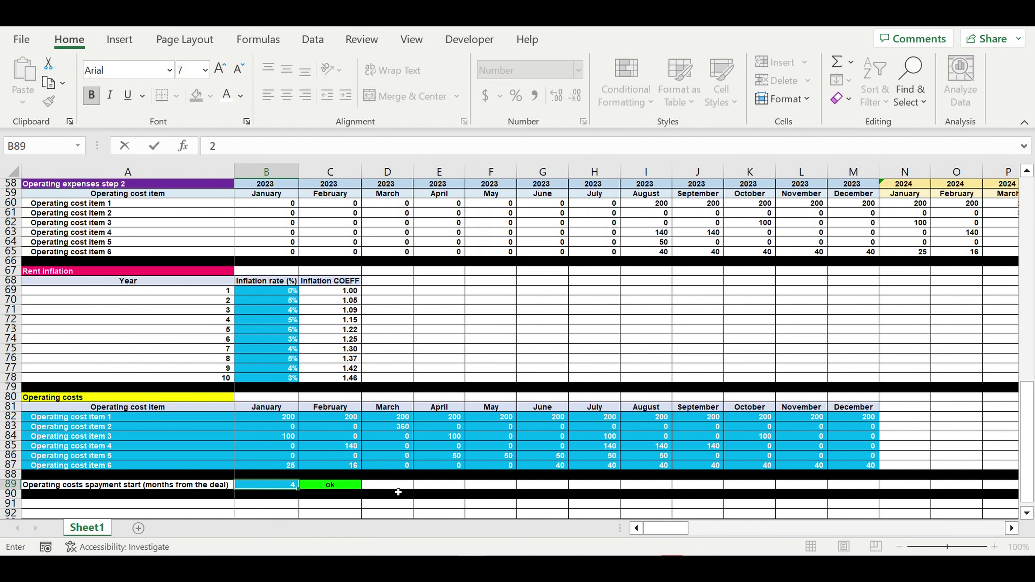
key("Return")
left_click(511, 355)
scroll(512, 355, "up", 10)
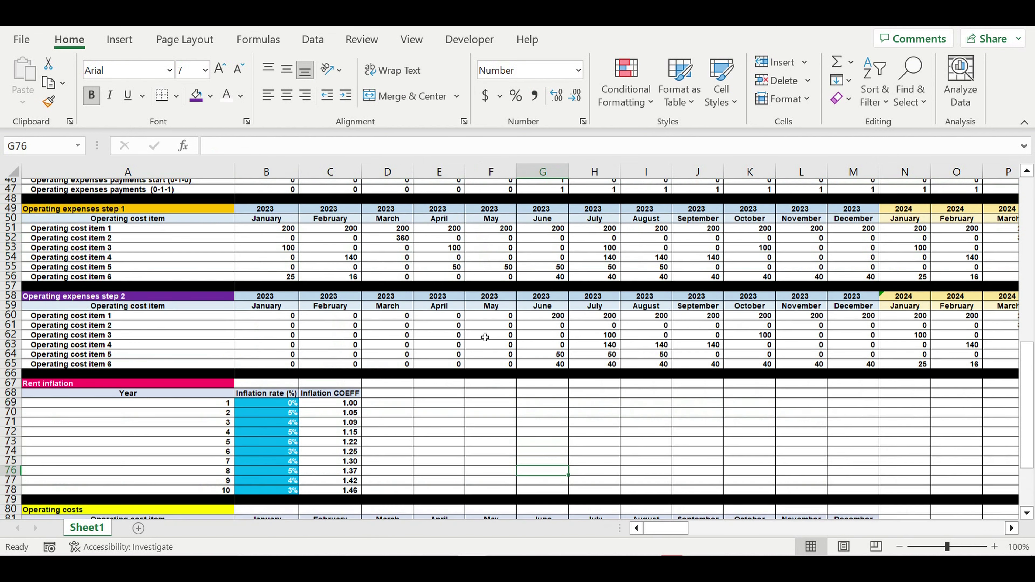
Step: Change the deal start month in B26 to September
scroll(375, 300, "up", 5)
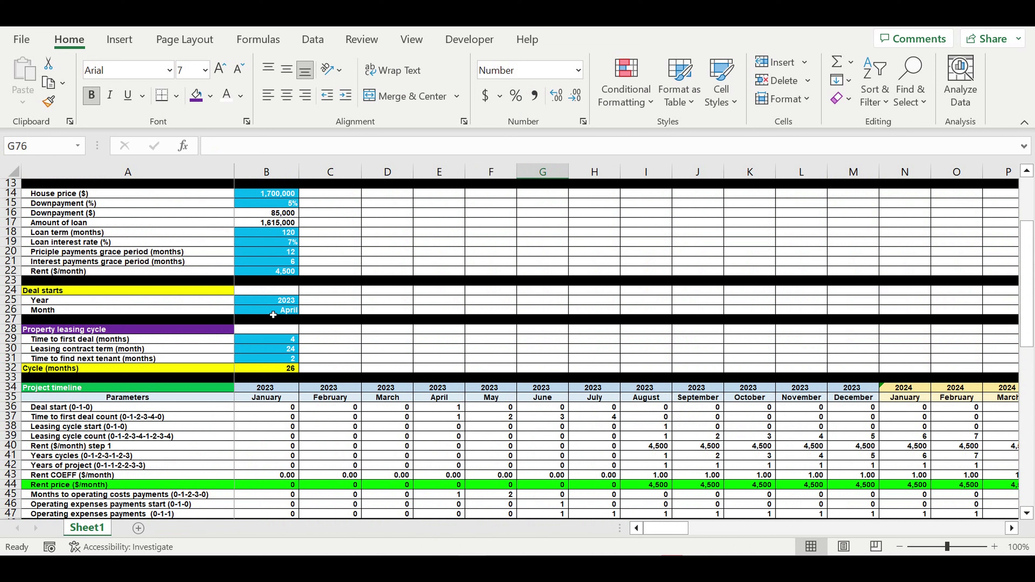
left_click(273, 313)
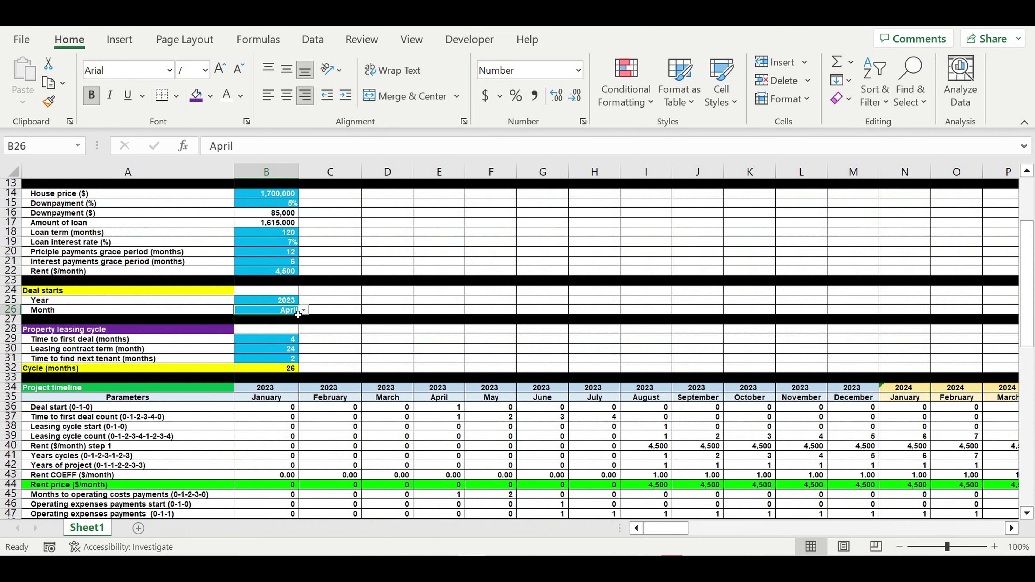
left_click(304, 311)
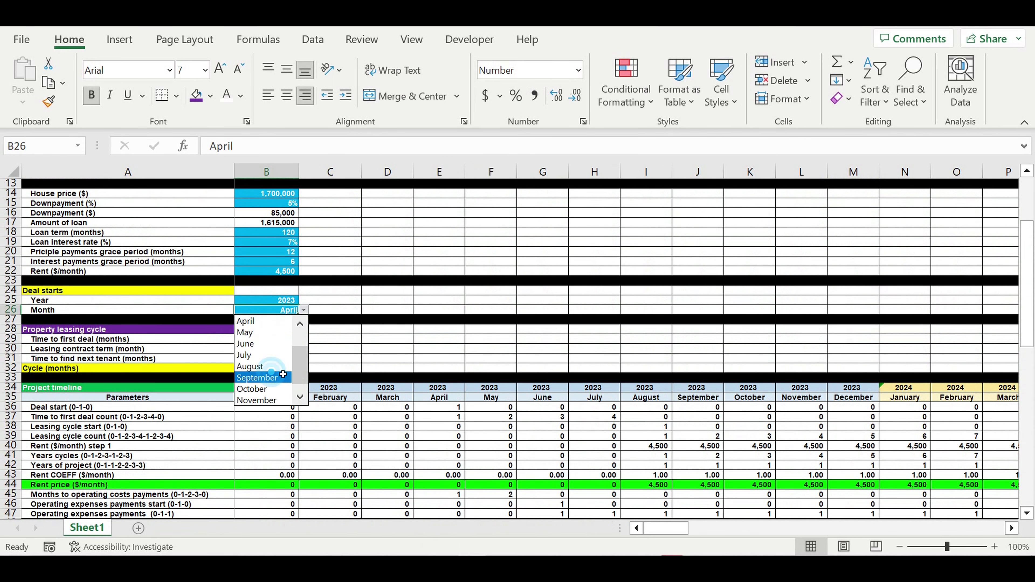
left_click(263, 376)
left_click(715, 456)
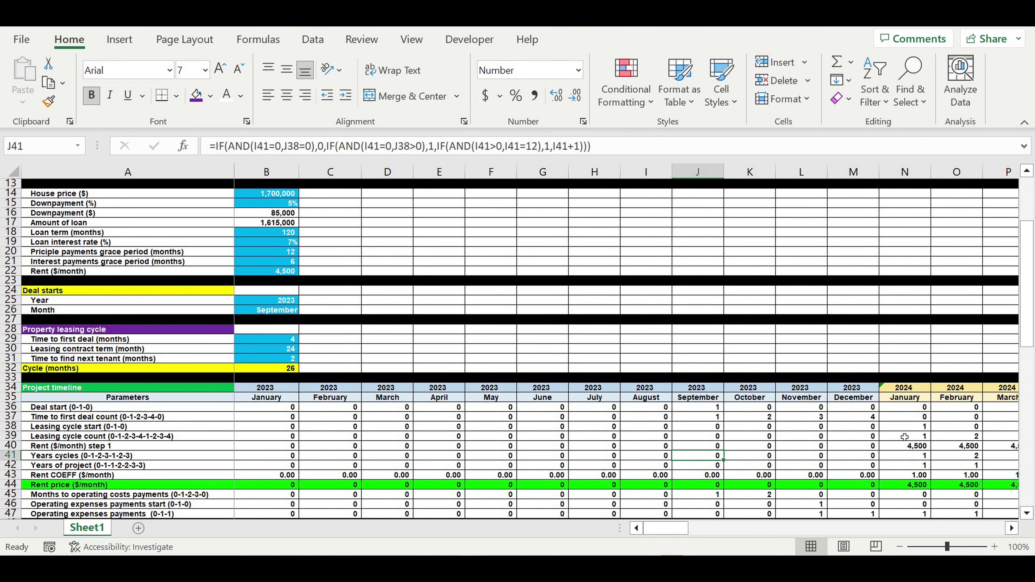
Step: Check the September 2023 and January 2024 project timeline parameters and the November and December 2023 step 2 expenses
scroll(824, 379, "down", 2)
scroll(824, 379, "down", 1)
left_click_drag(707, 320, 707, 393)
scroll(707, 393, "down", 8)
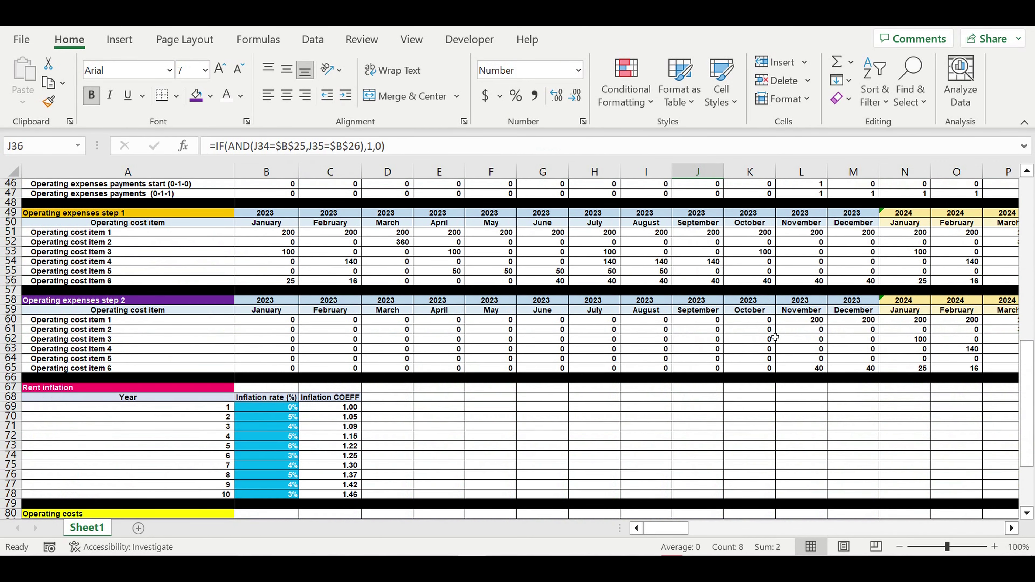
left_click_drag(815, 326, 877, 372)
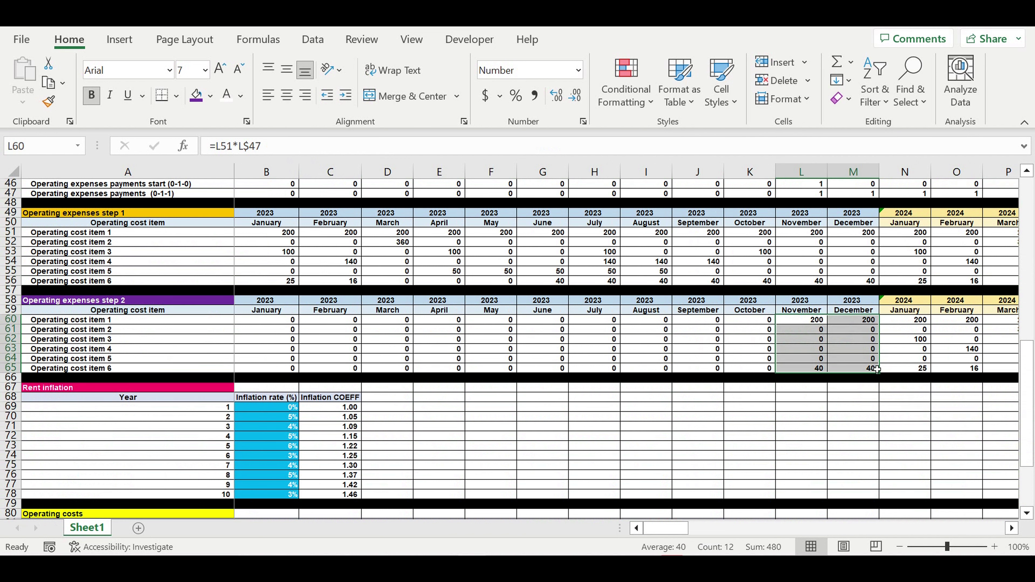
scroll(896, 327, "up", 6)
left_click_drag(912, 252, 908, 343)
left_click(907, 359)
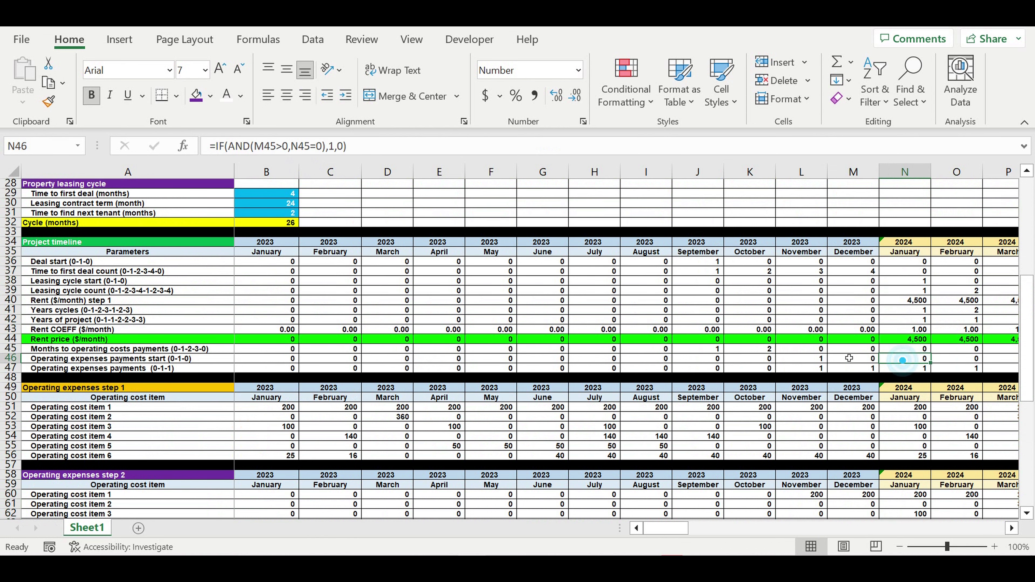
scroll(677, 327, "up", 4)
Step: Set the operating costs payment start in B89 to 4 months from the deal
scroll(281, 295, "down", 12)
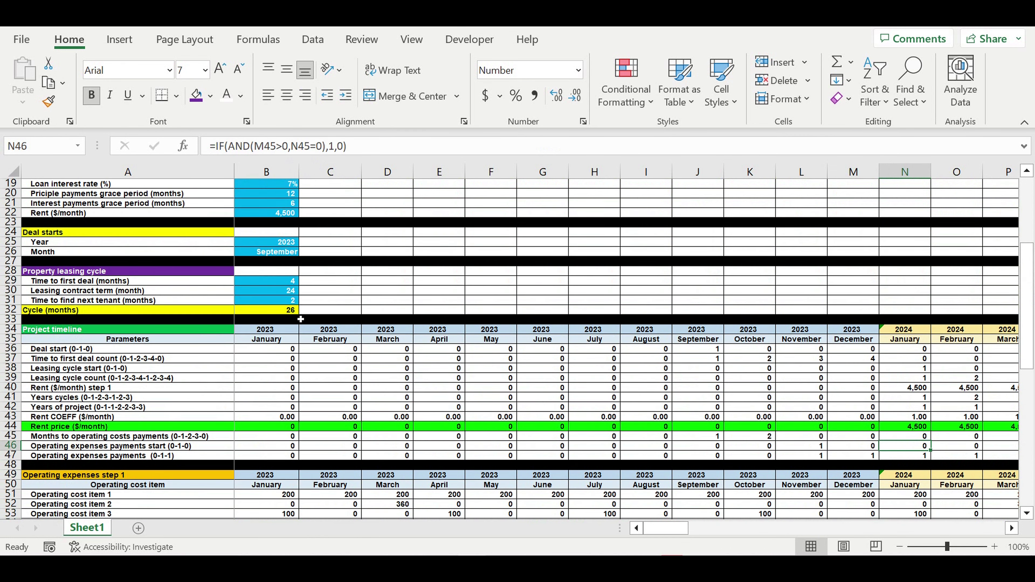
scroll(306, 319, "down", 4)
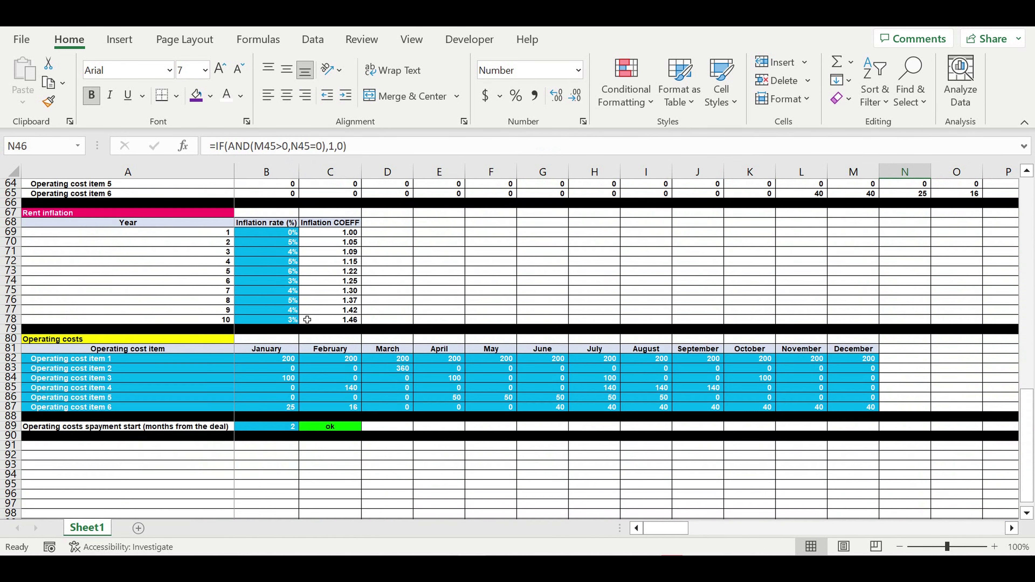
left_click(270, 429)
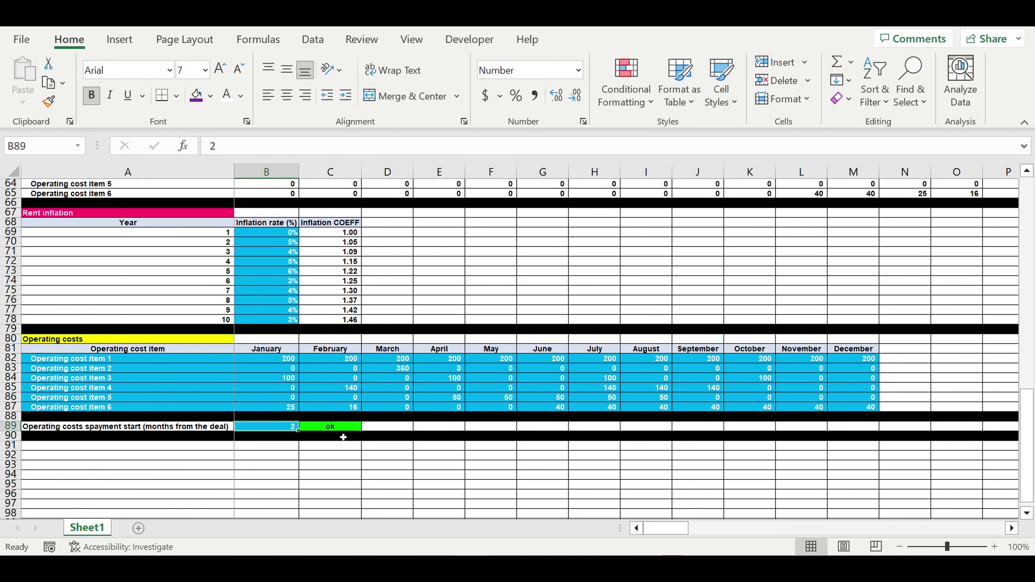
type("4")
key("Return")
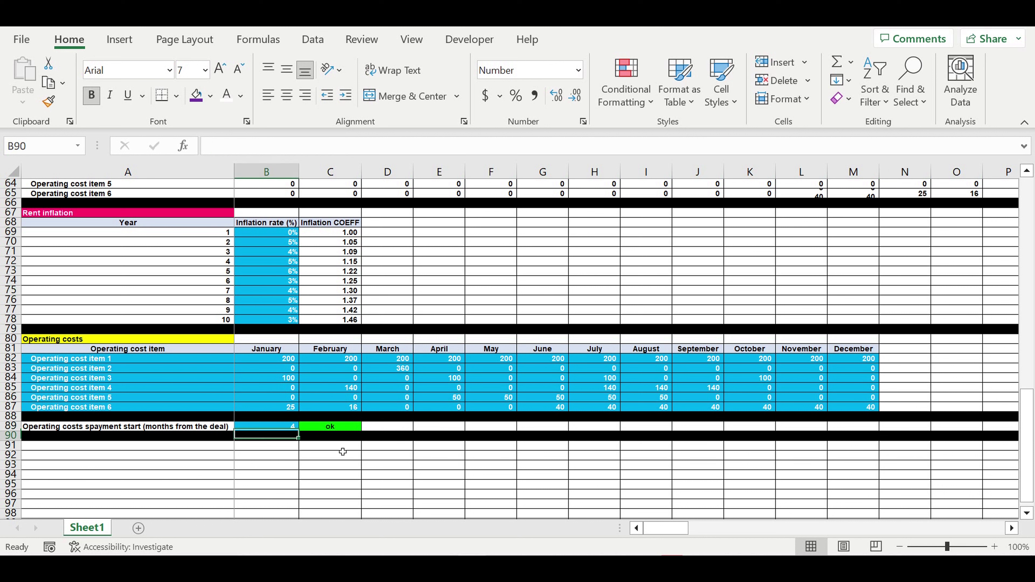
Step: Test the validation in C89 by setting the payment start in B89 to 5 months, and inspect its formula
left_click(281, 429)
type("5")
key("Return")
left_click(338, 428)
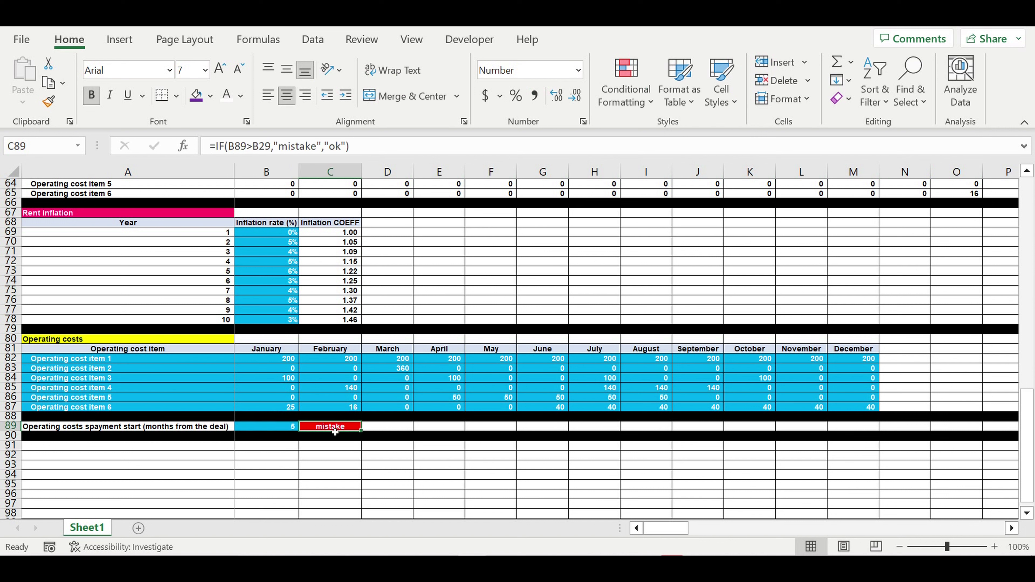
Step: Return the payment start in B89 to 4 months and recheck the validation in C89
left_click(283, 429)
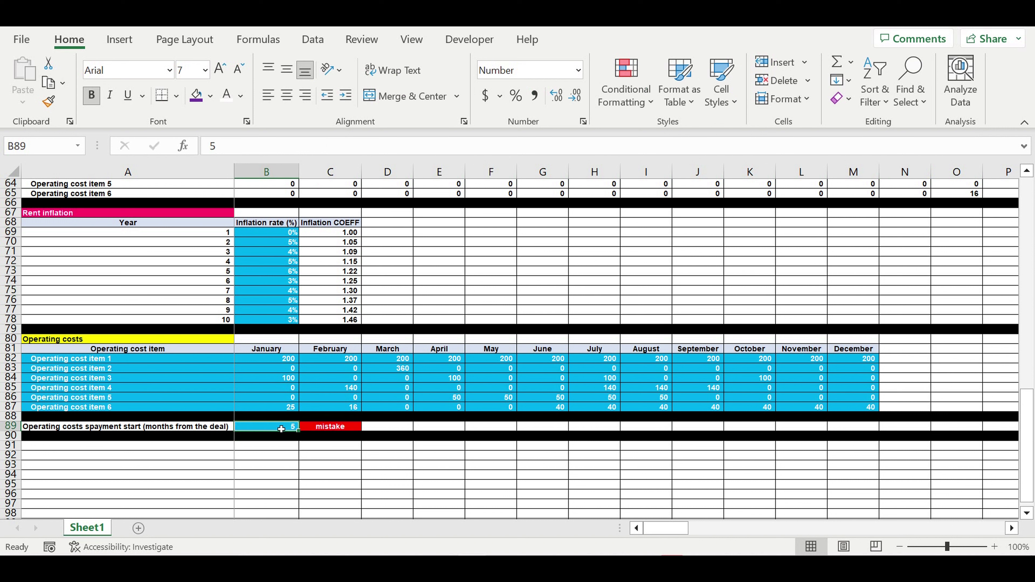
type("4")
key("Return")
left_click(277, 469)
left_click(356, 464)
Step: Set the operating costs payment start in B89 to 3 months from the deal
left_click(277, 430)
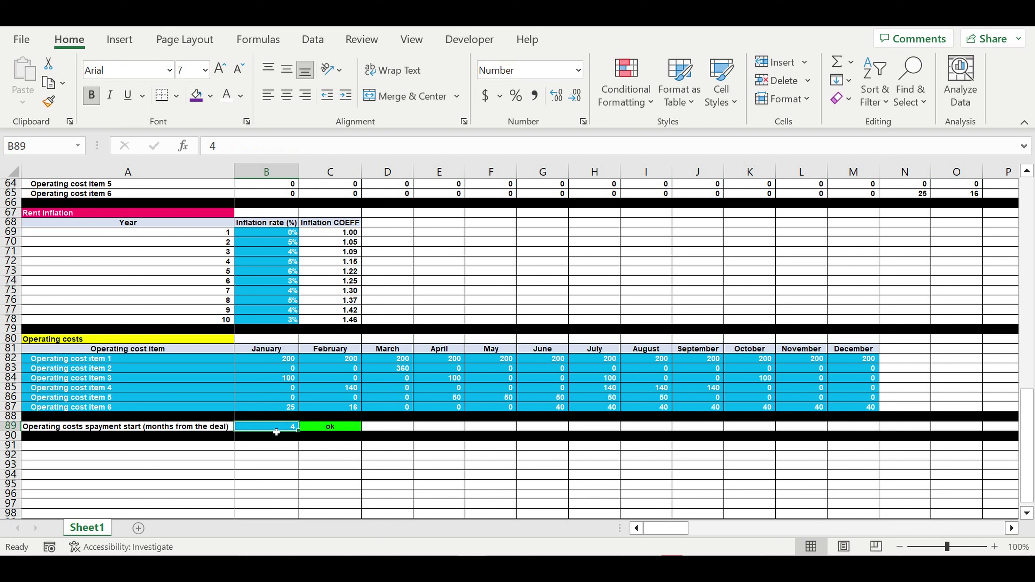
type("3")
key("Return")
left_click(254, 474)
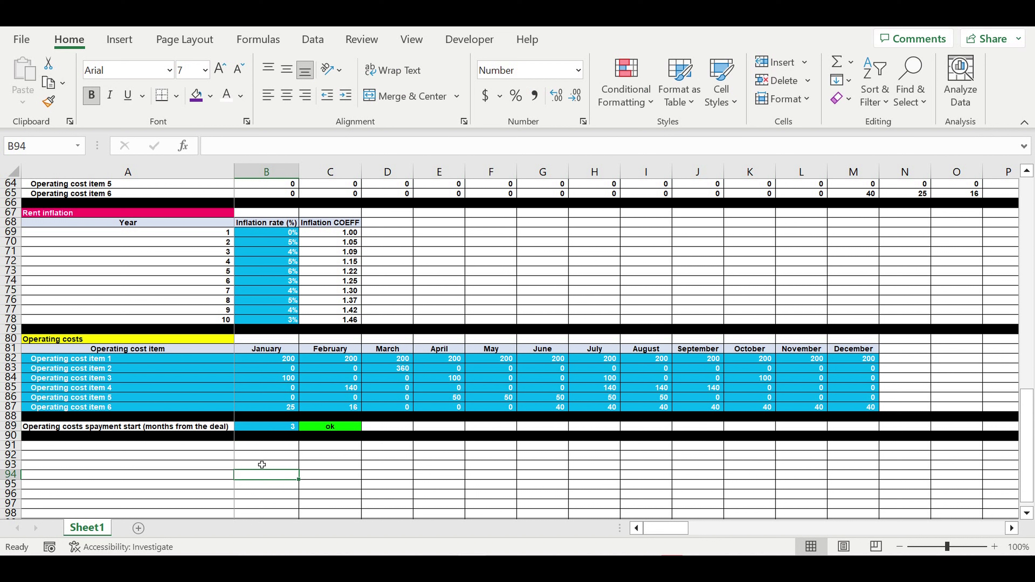